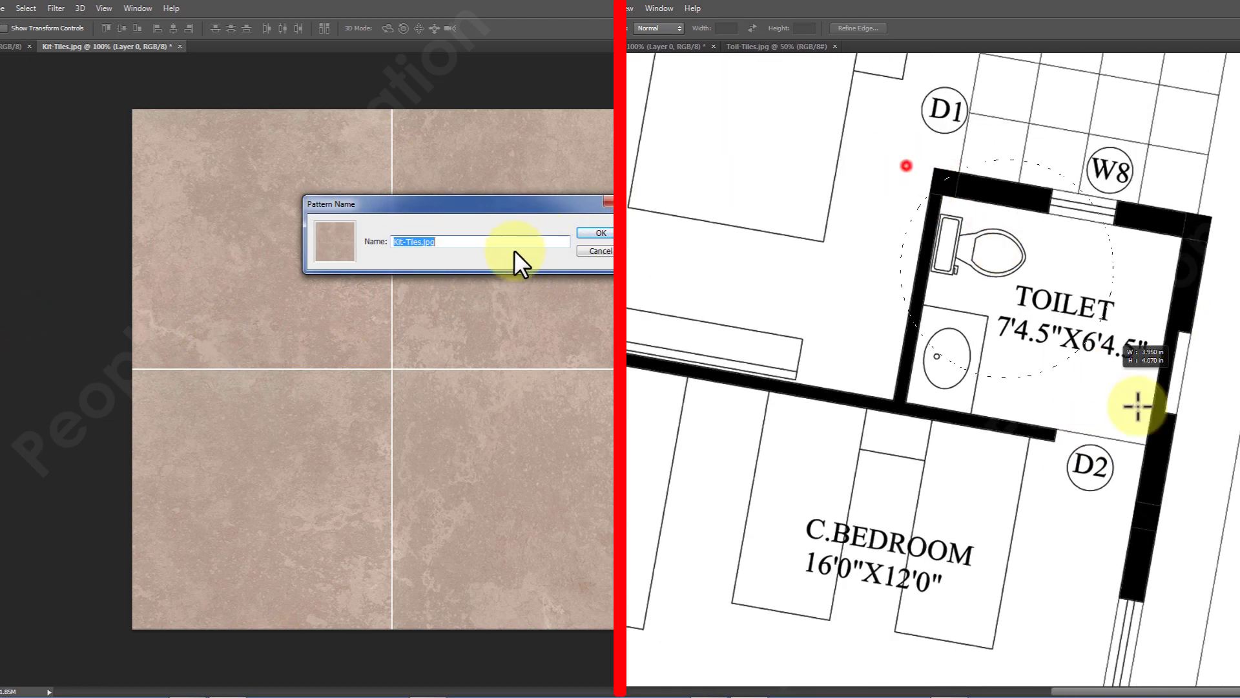
Save the tile image as a pattern, switch to Sample-Plan.psd, and select the kitchen floor texture layer.
{"action": "left_click", "coordinate": [601, 231]}
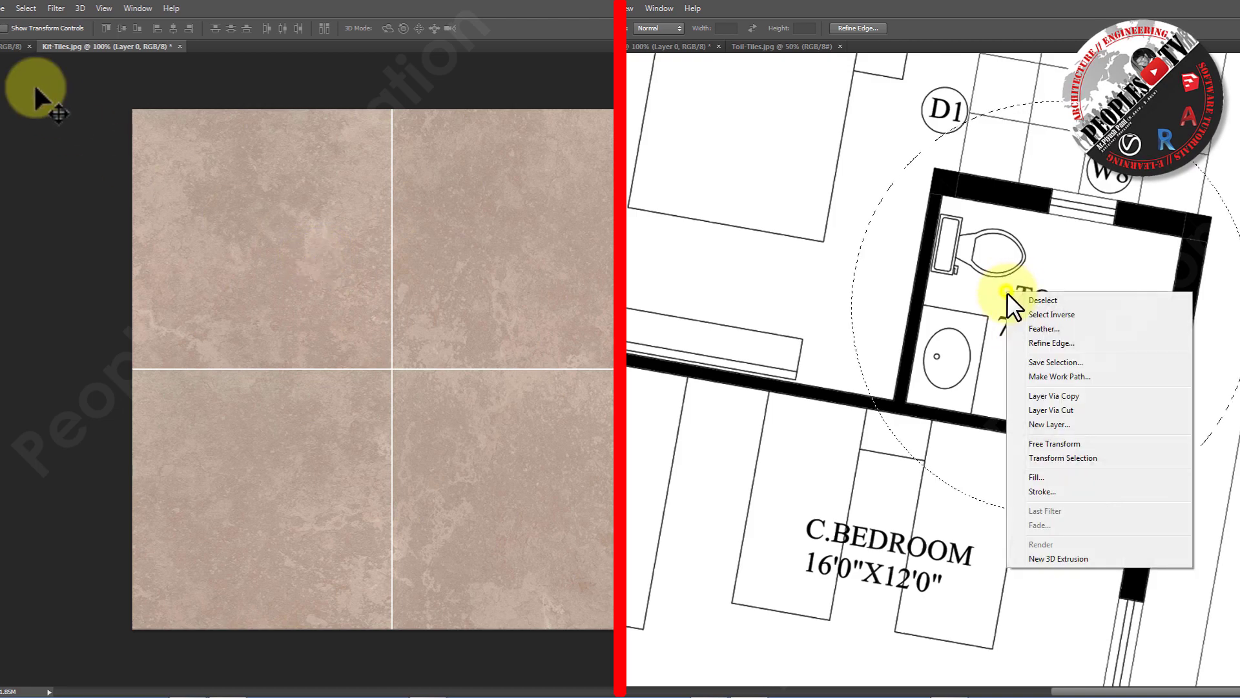
{"action": "left_click", "coordinate": [9, 46]}
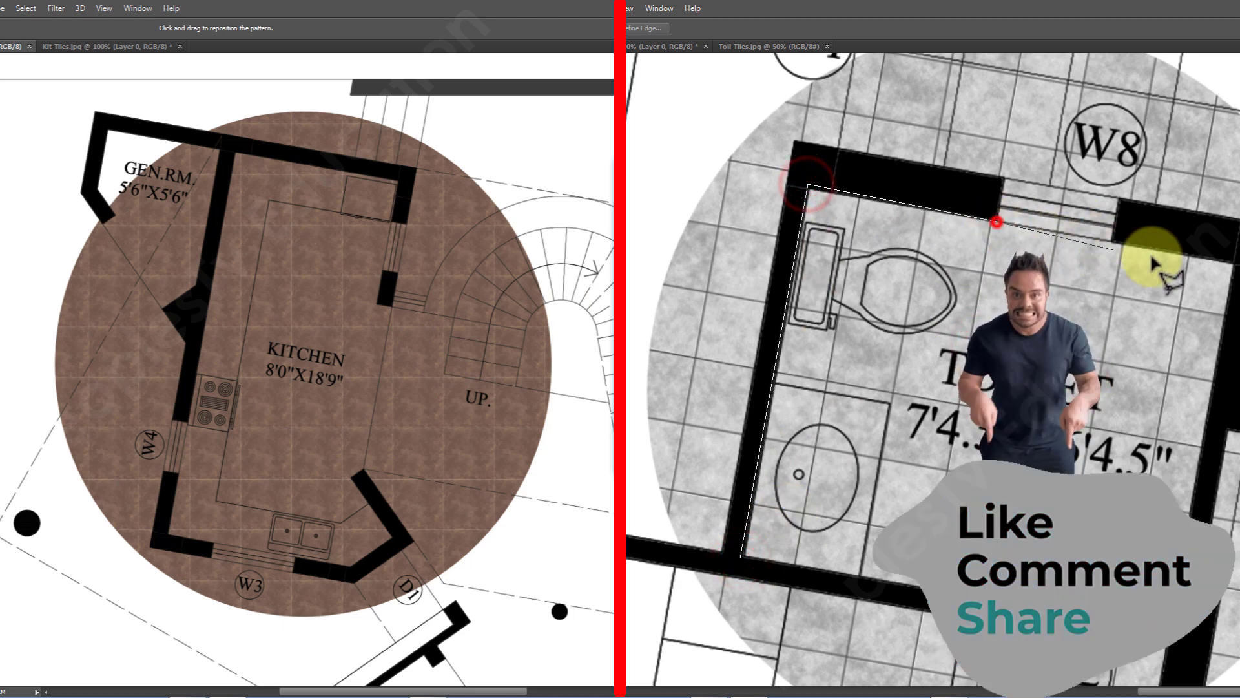
{"action": "key", "text": "Return"}
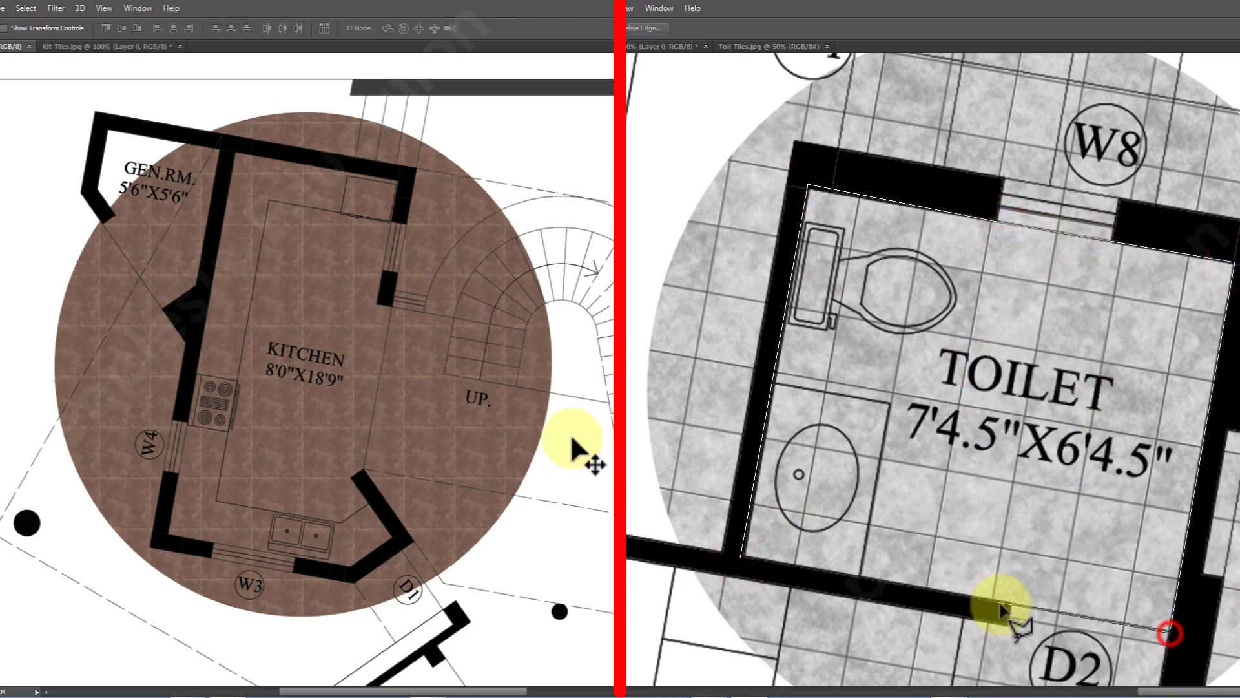
{"action": "right_click", "coordinate": [309, 395]}
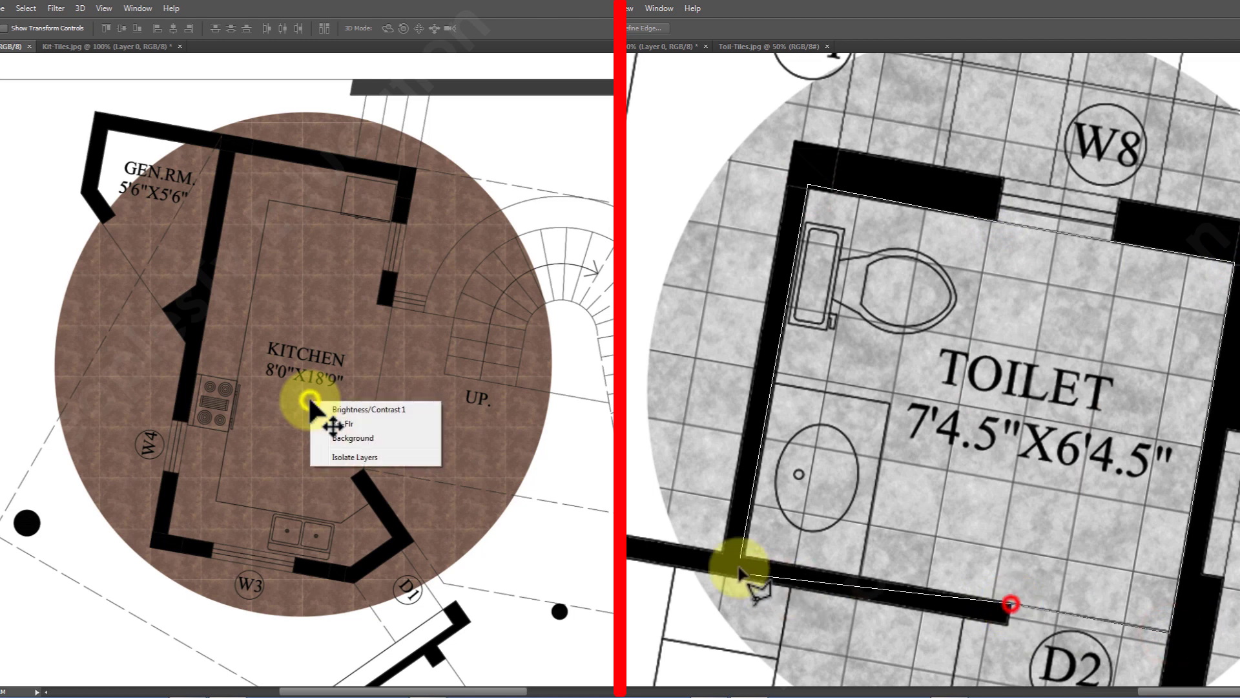
{"action": "left_click", "coordinate": [355, 424]}
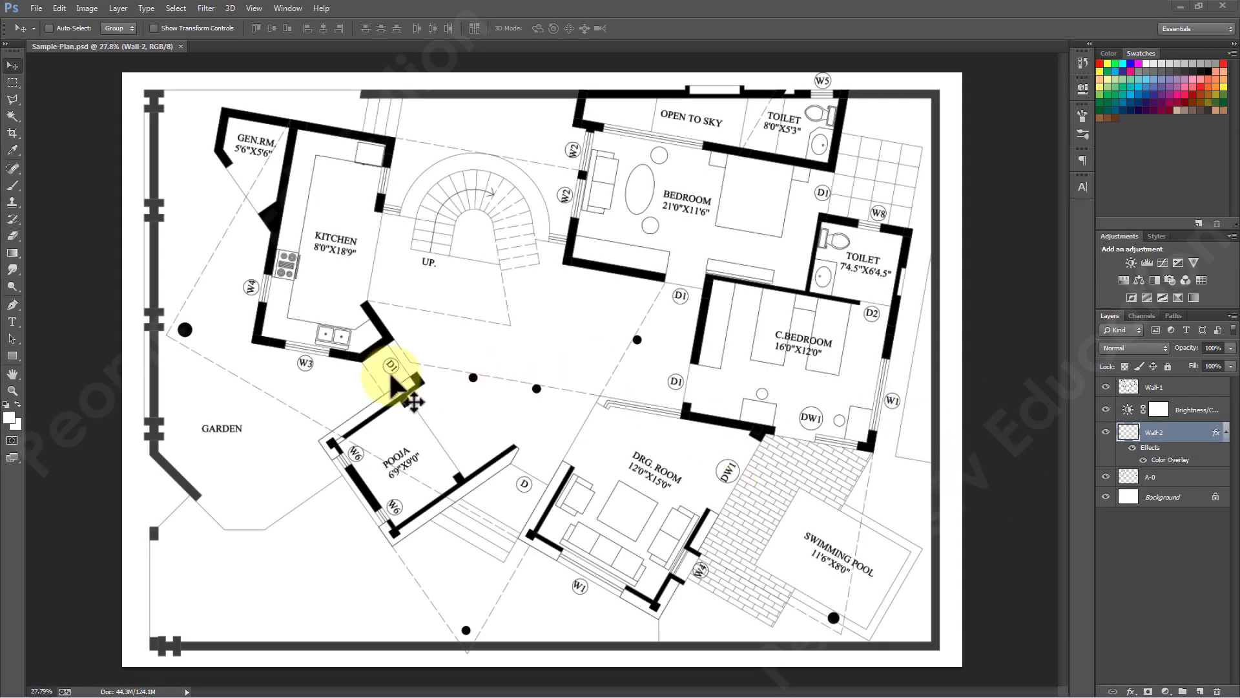
{"action": "left_click", "coordinate": [194, 259]}
{"action": "scroll", "coordinate": [268, 319], "scroll_direction": "up", "scroll_amount": 1}
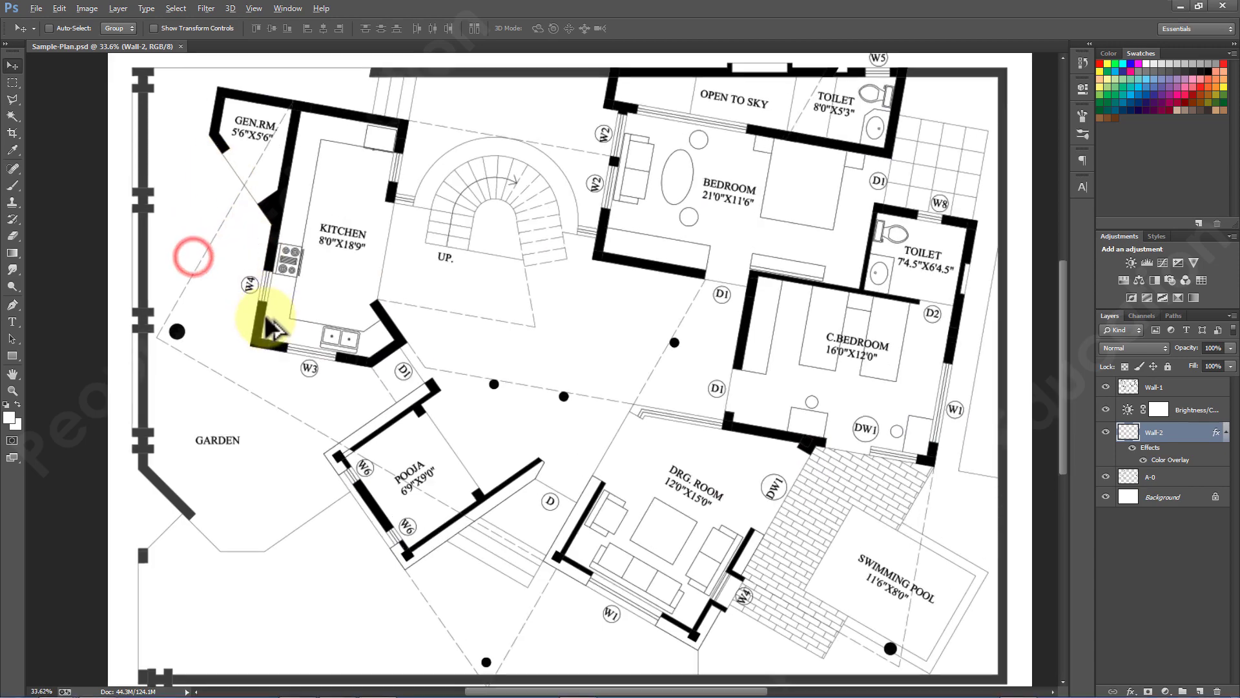
{"action": "scroll", "coordinate": [437, 409], "scroll_direction": "up", "scroll_amount": 6}
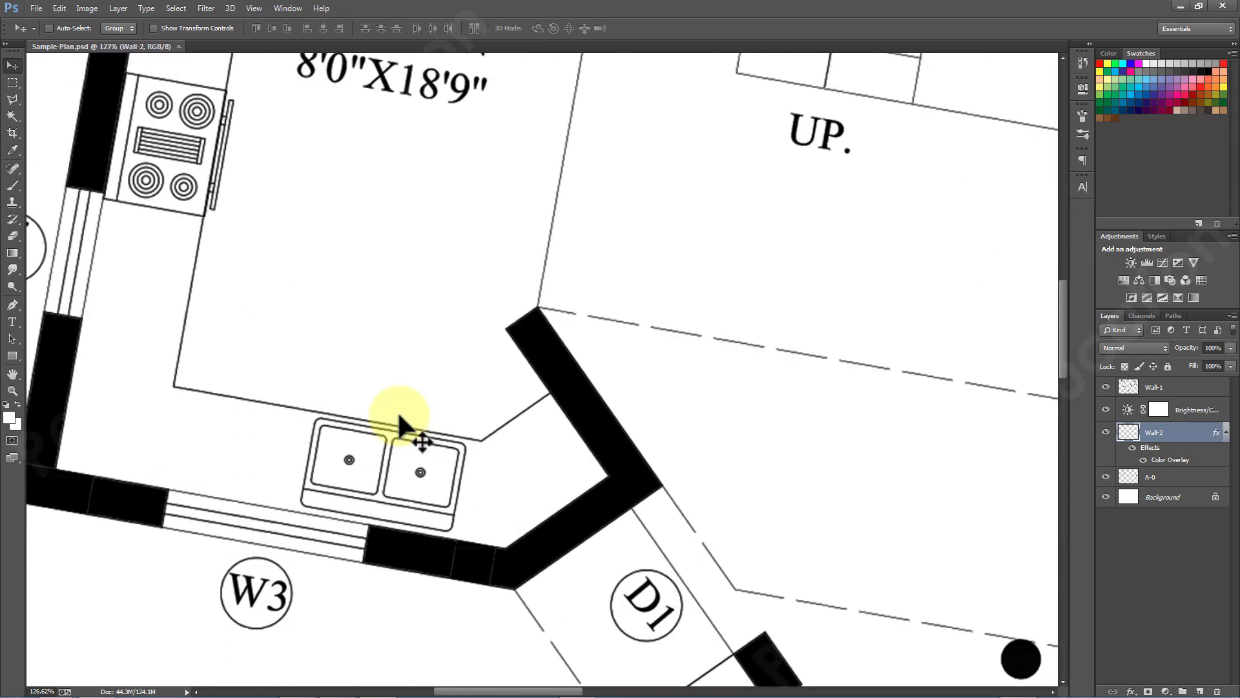
{"action": "scroll", "coordinate": [401, 426], "scroll_direction": "down", "scroll_amount": 3}
{"action": "scroll", "coordinate": [301, 361], "scroll_direction": "down", "scroll_amount": 3}
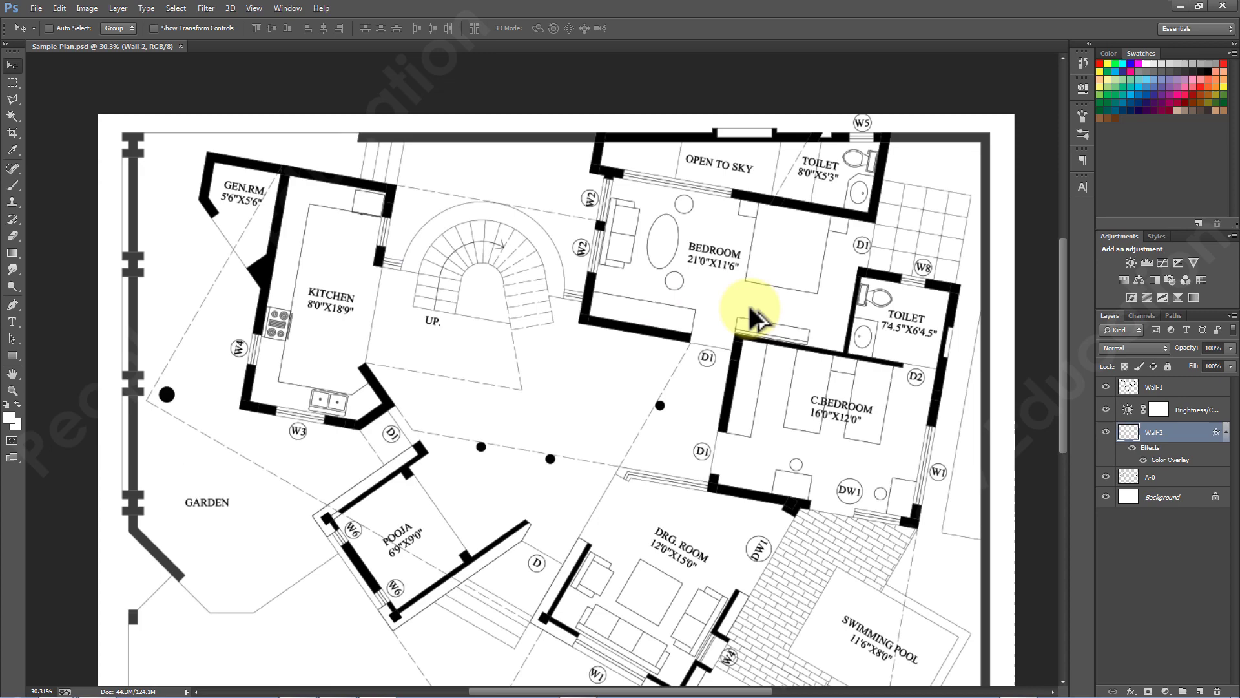
{"action": "scroll", "coordinate": [931, 376], "scroll_direction": "up", "scroll_amount": 4}
{"action": "scroll", "coordinate": [812, 328], "scroll_direction": "down", "scroll_amount": 3}
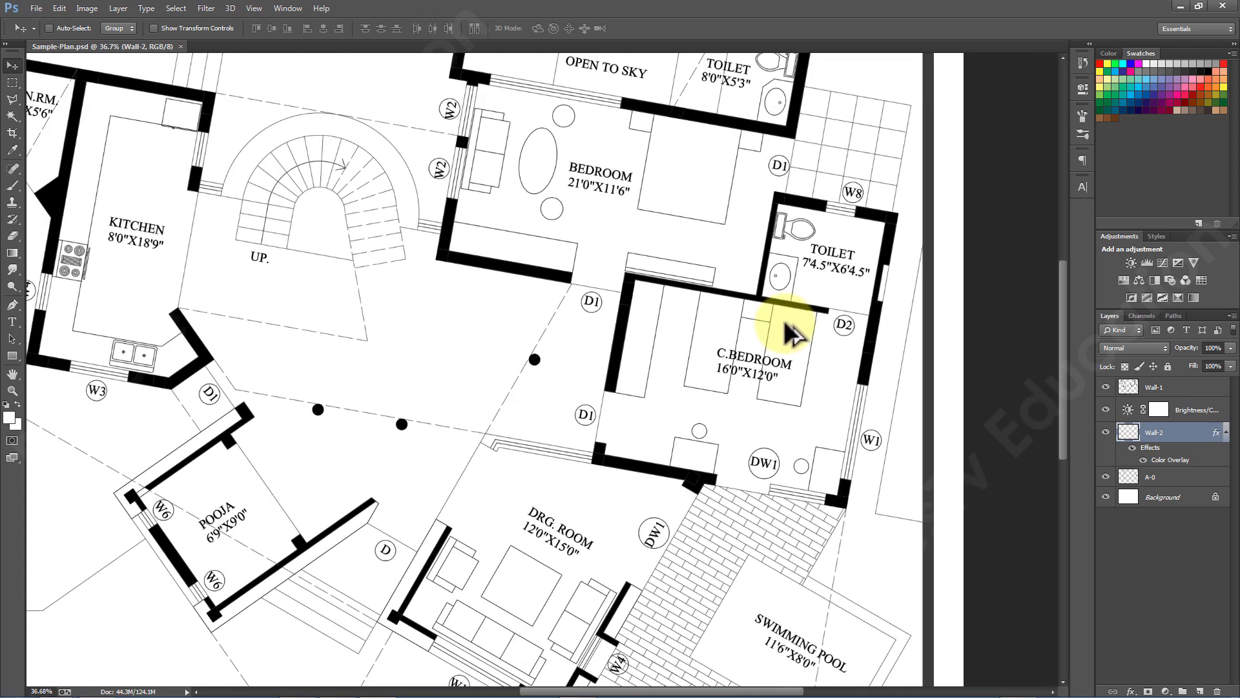
{"action": "scroll", "coordinate": [569, 536], "scroll_direction": "up", "scroll_amount": 4}
{"action": "scroll", "coordinate": [569, 537], "scroll_direction": "up", "scroll_amount": 1}
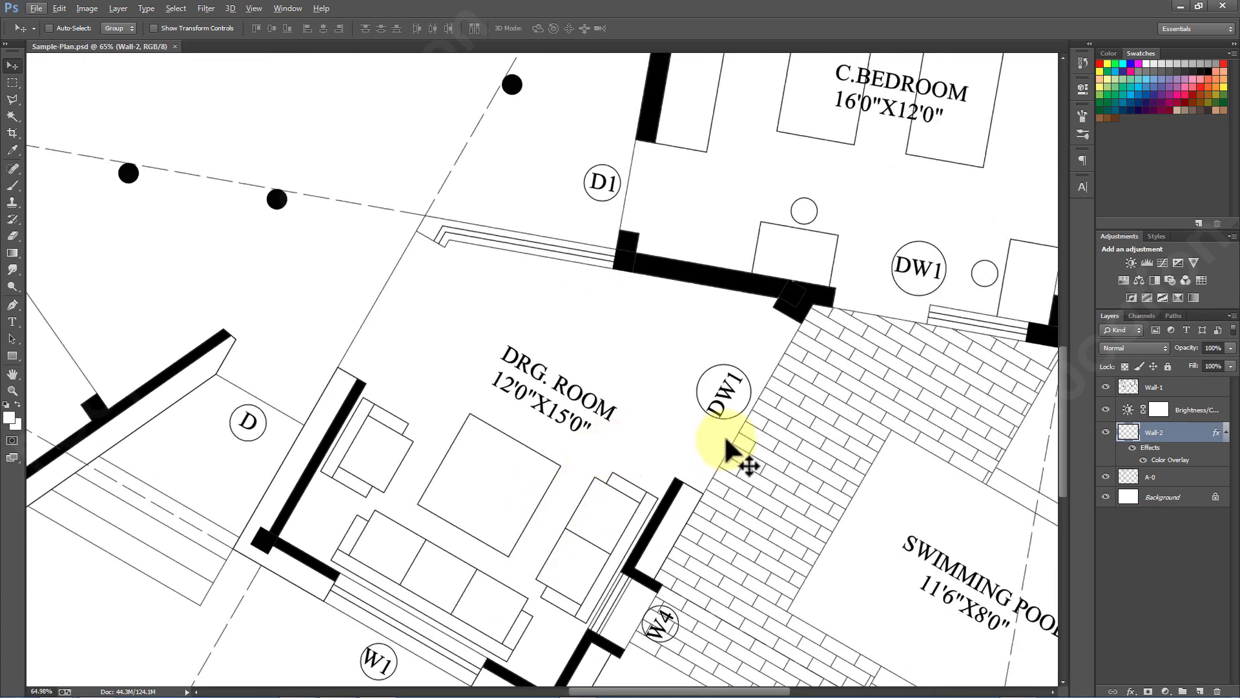
{"action": "right_click", "coordinate": [659, 401]}
{"action": "left_click", "coordinate": [665, 408]}
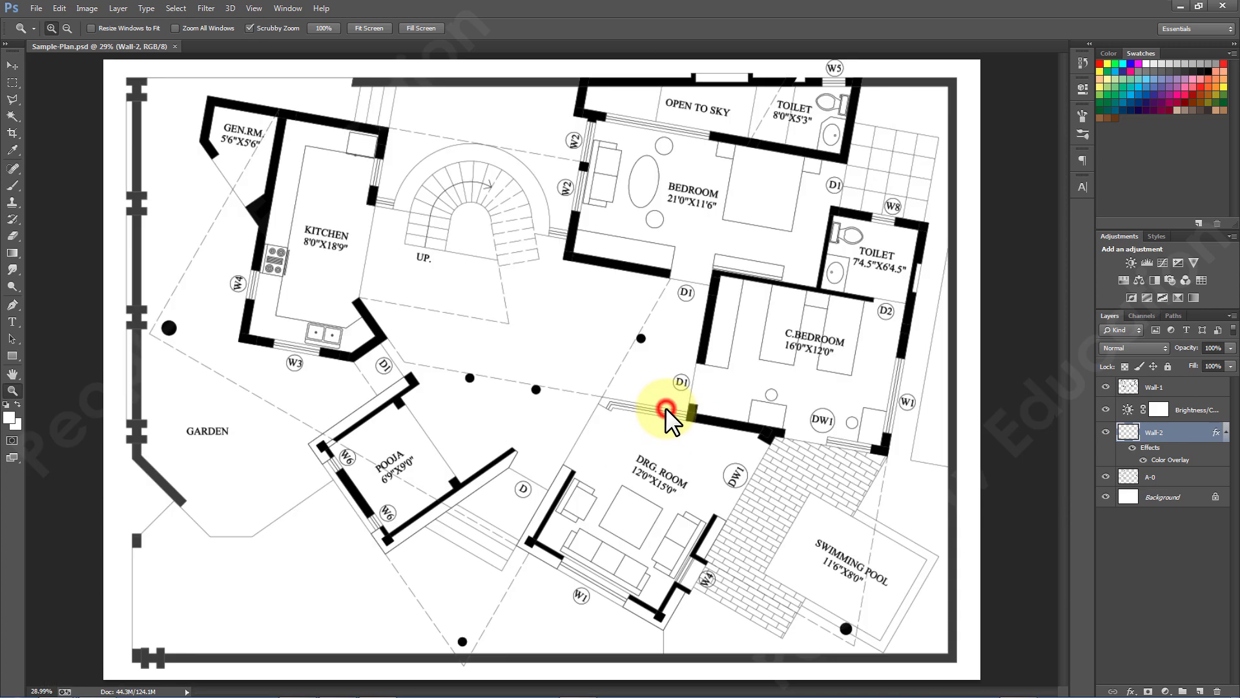
{"action": "left_click", "coordinate": [1106, 432]}
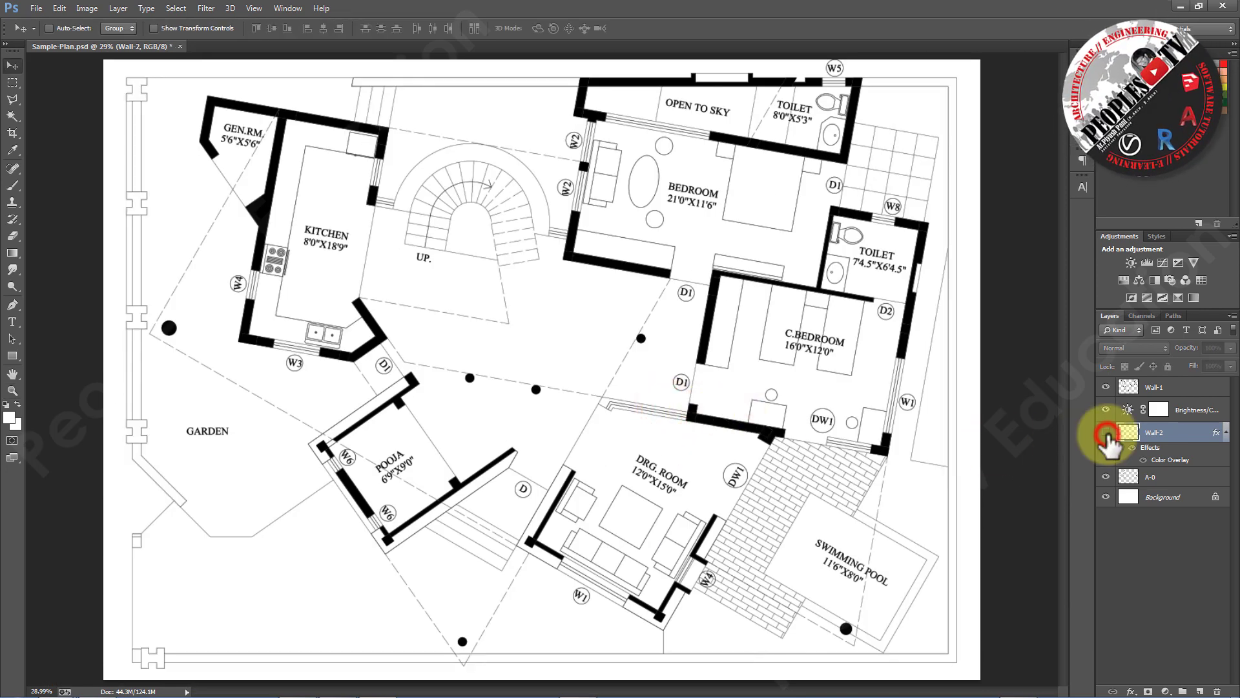
{"action": "left_click", "coordinate": [1105, 409]}
{"action": "left_click", "coordinate": [1105, 387]}
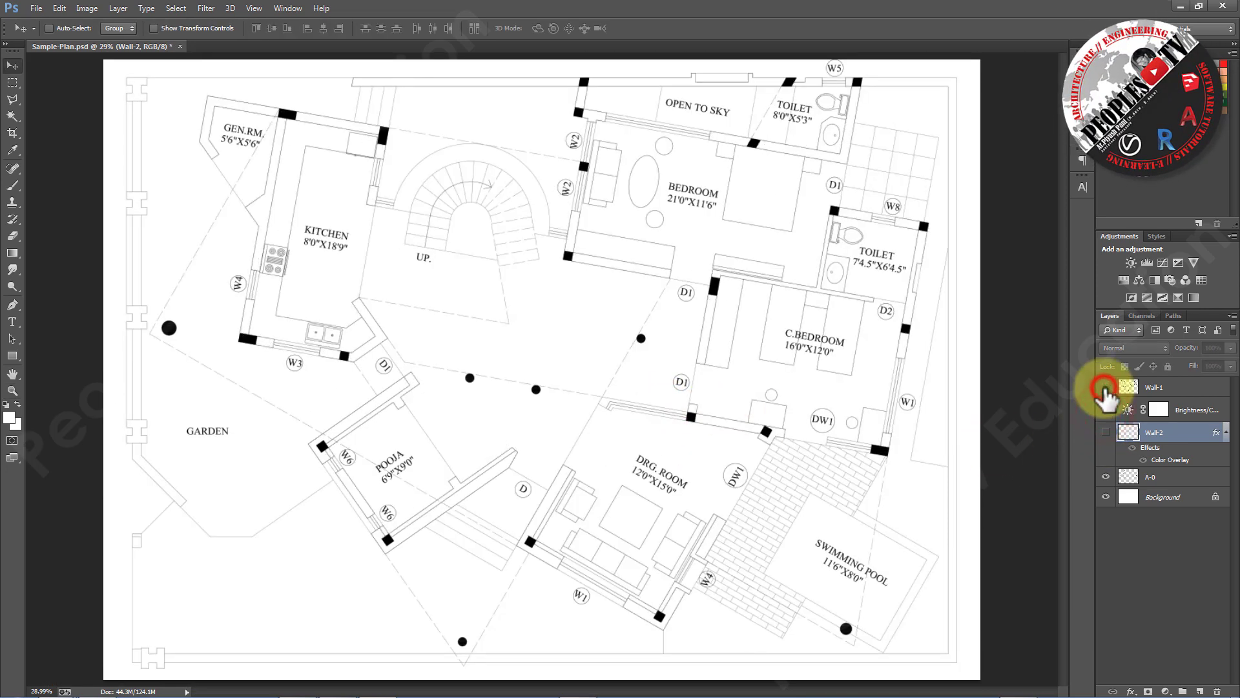
{"action": "left_click", "coordinate": [1105, 477]}
{"action": "left_click", "coordinate": [1105, 497]}
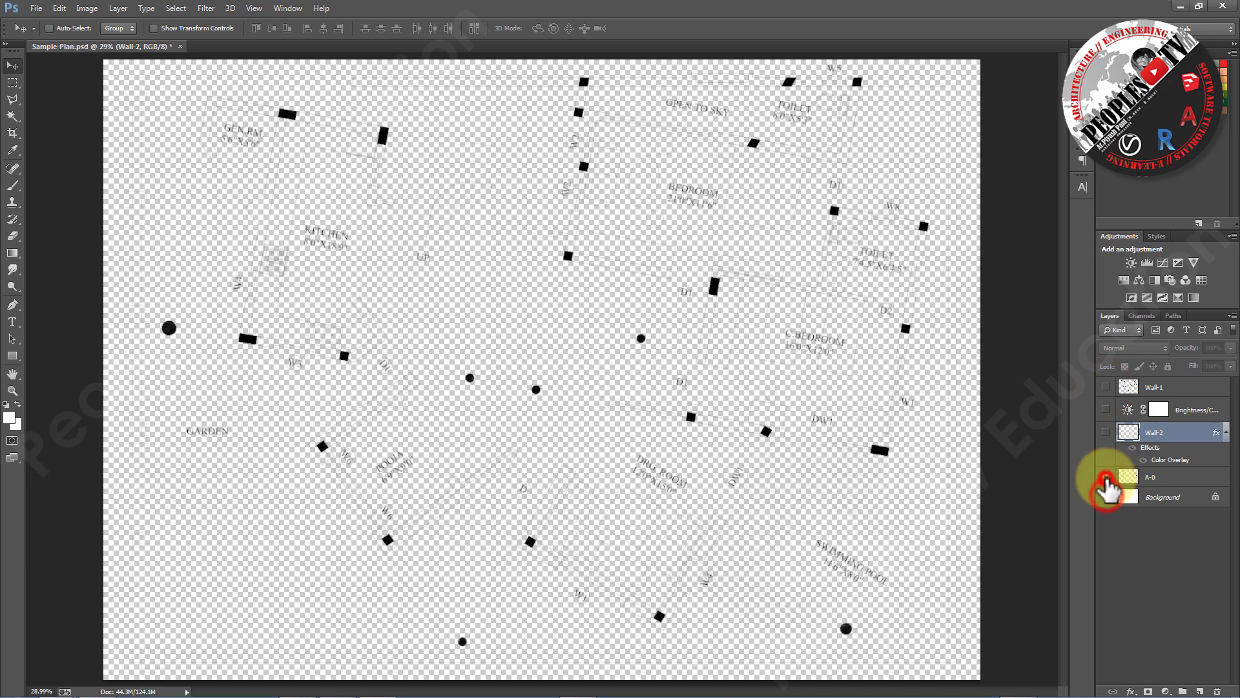
{"action": "left_click", "coordinate": [1105, 432]}
{"action": "left_click", "coordinate": [1105, 386]}
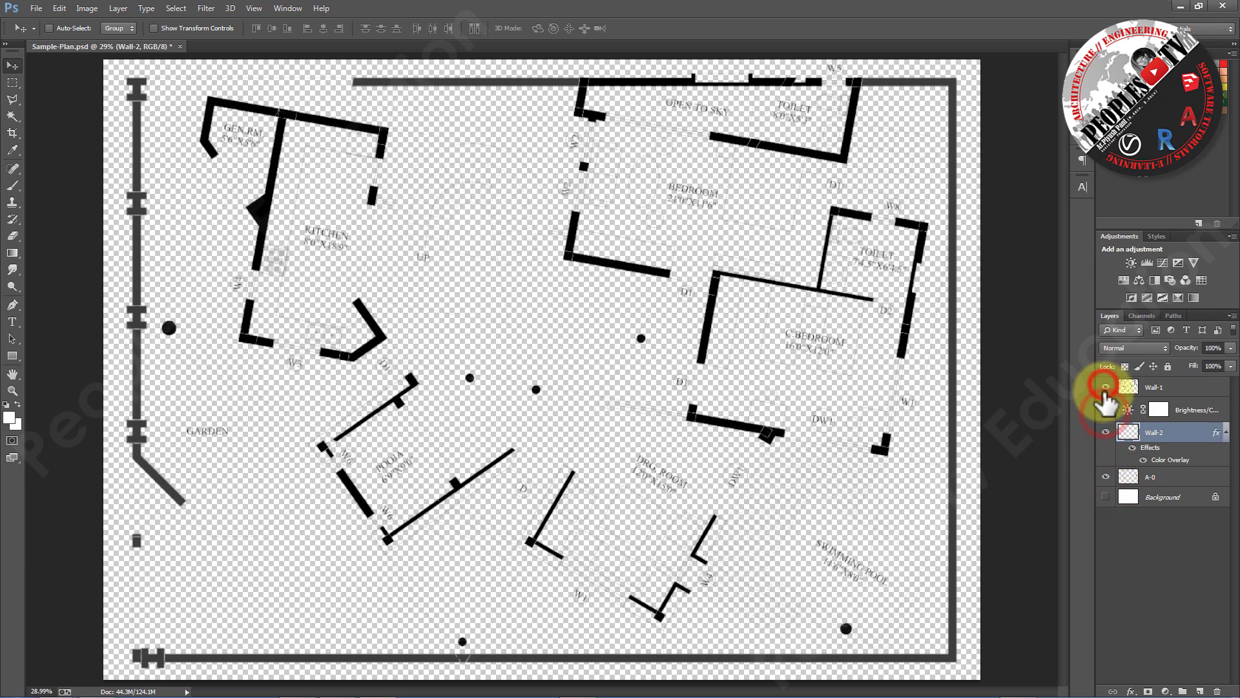
{"action": "left_click", "coordinate": [1104, 497]}
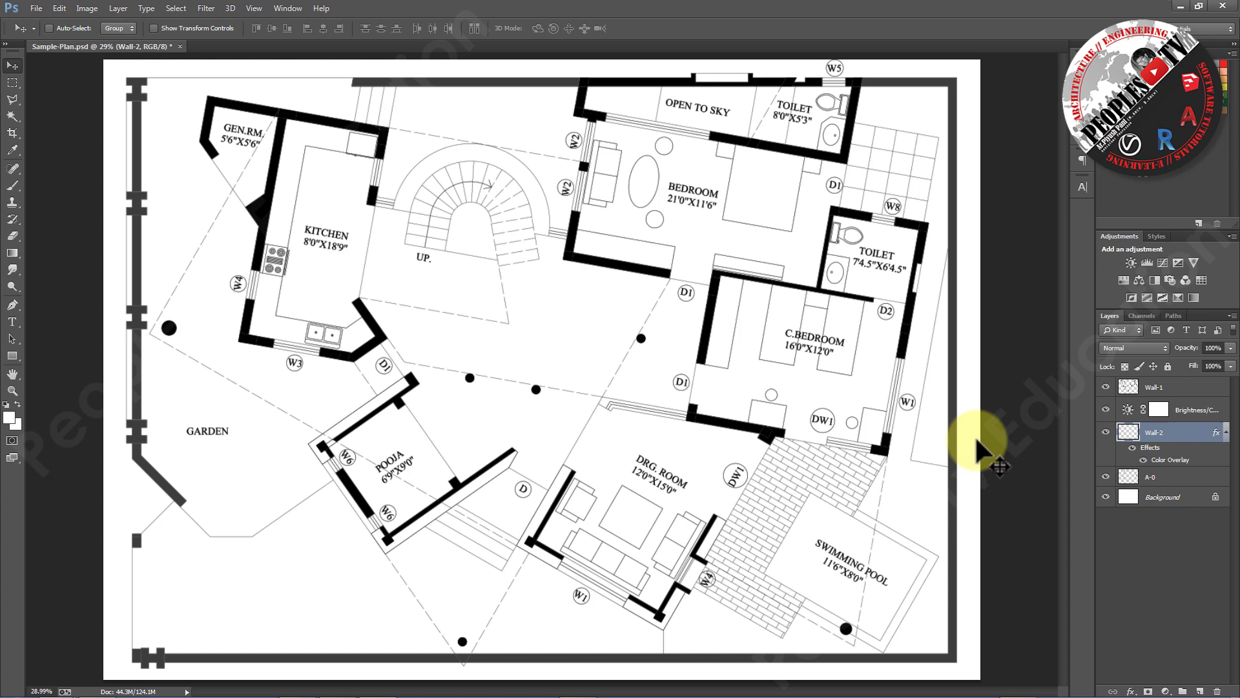
{"action": "key", "text": "alt+bracketleft"}
{"action": "key", "text": "m"}
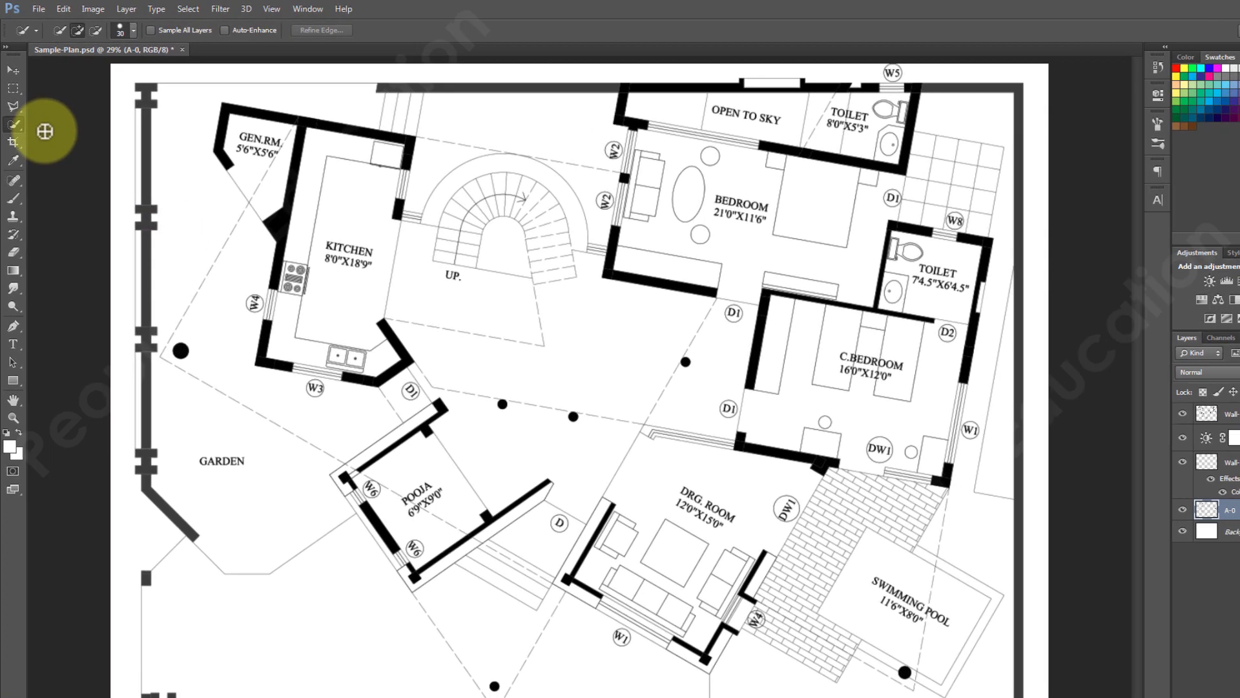
{"action": "left_click", "coordinate": [12, 116]}
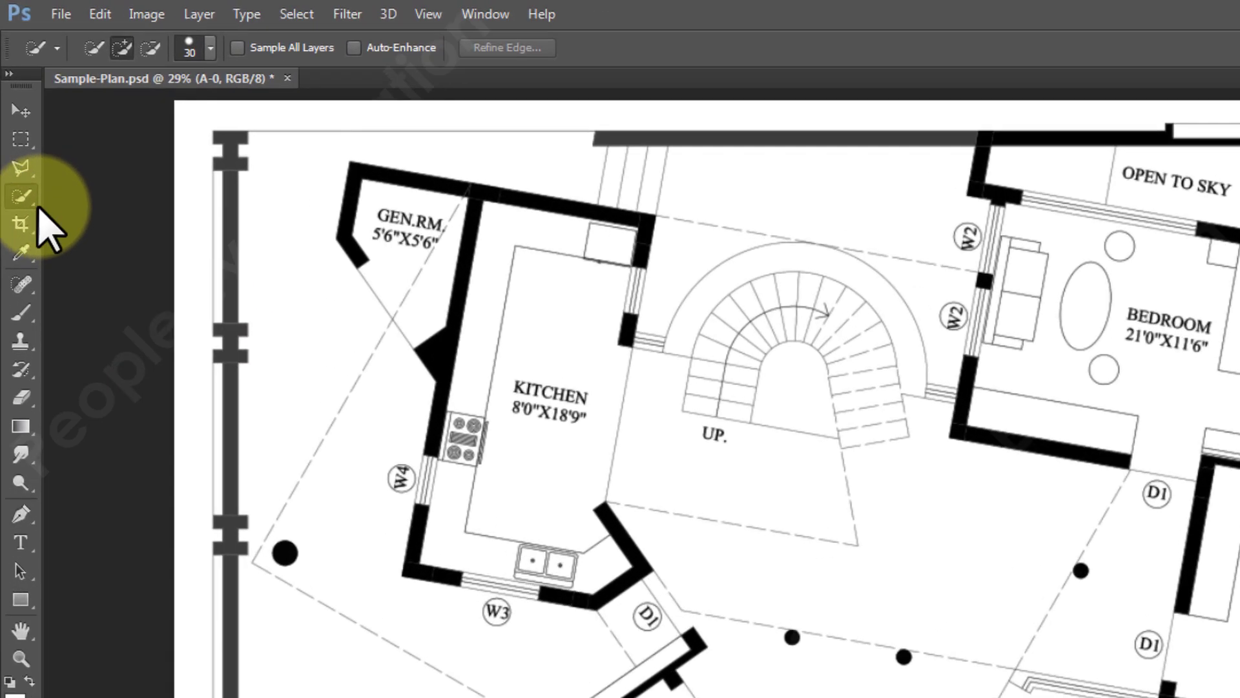
{"action": "right_click", "coordinate": [29, 279]}
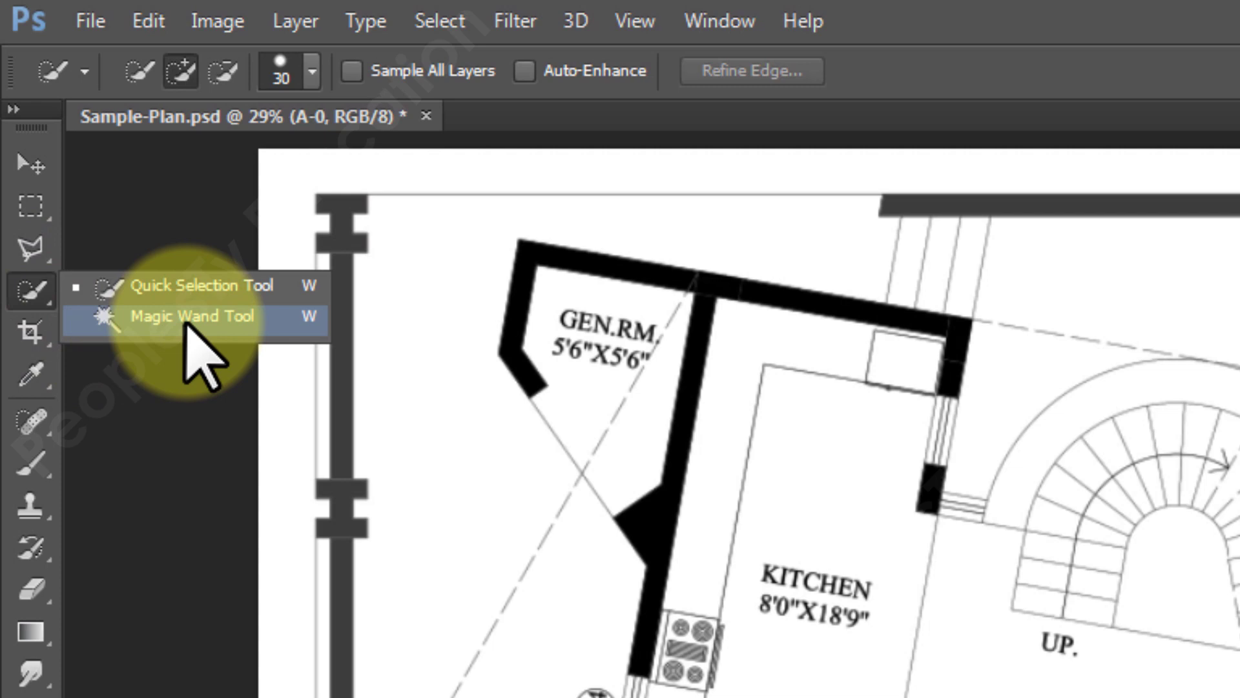
{"action": "left_click", "coordinate": [202, 321]}
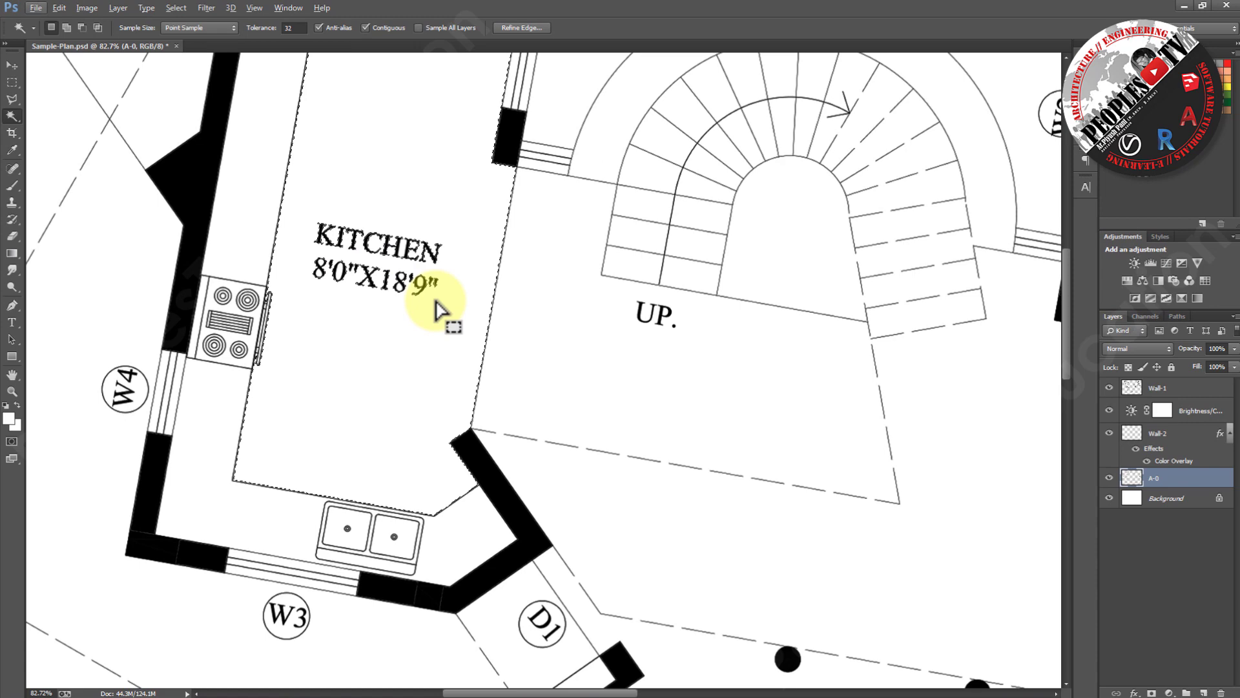
{"action": "right_click", "coordinate": [370, 309]}
{"action": "left_click", "coordinate": [389, 316]}
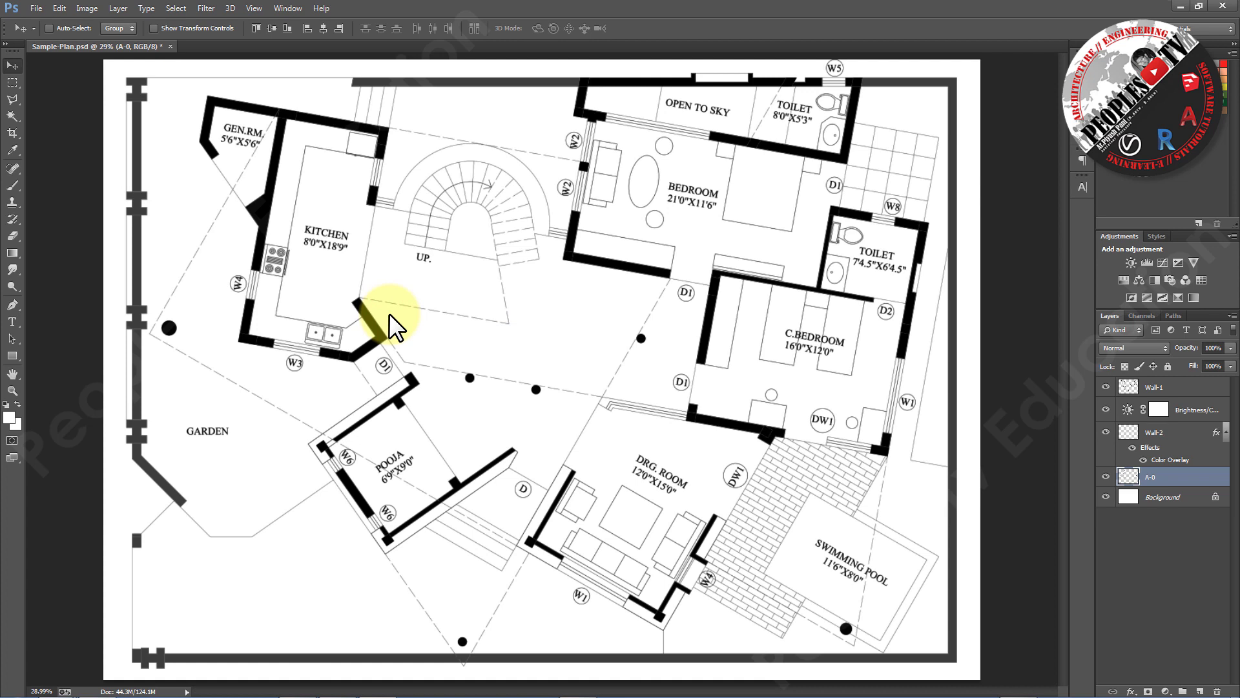
{"action": "key", "text": "ctrl+z"}
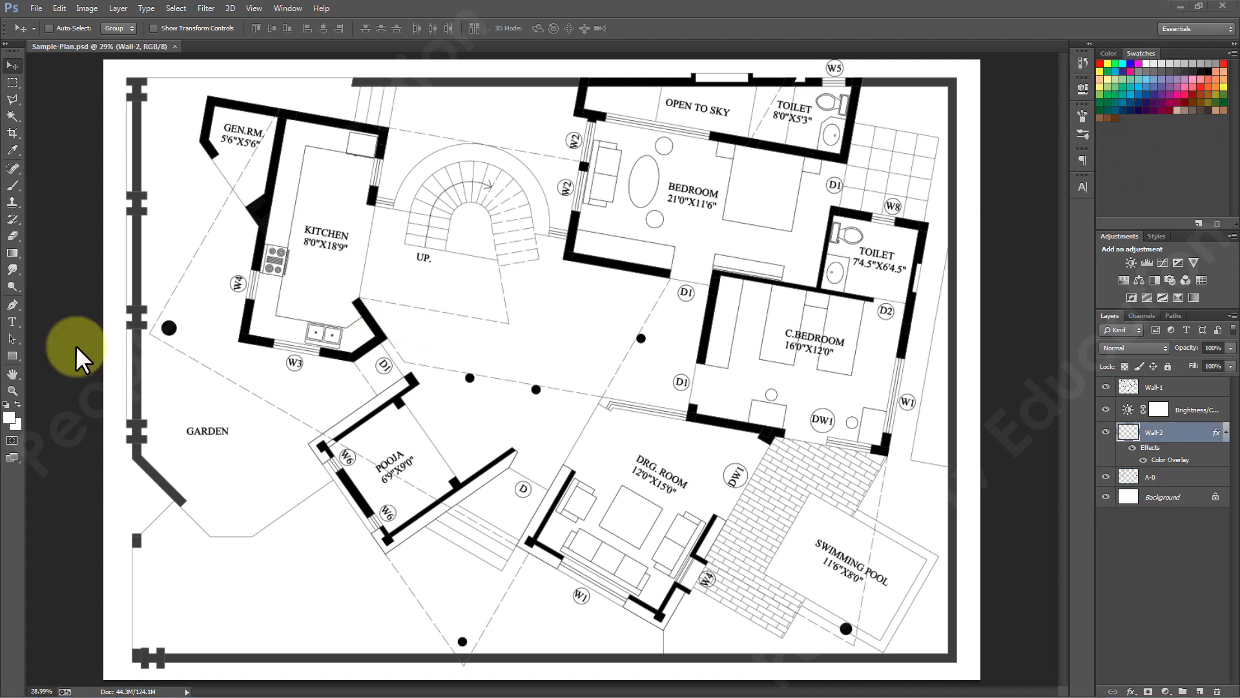
Switch to the Polygonal Lasso Tool from the lasso tool set.
{"action": "left_click", "coordinate": [76, 349]}
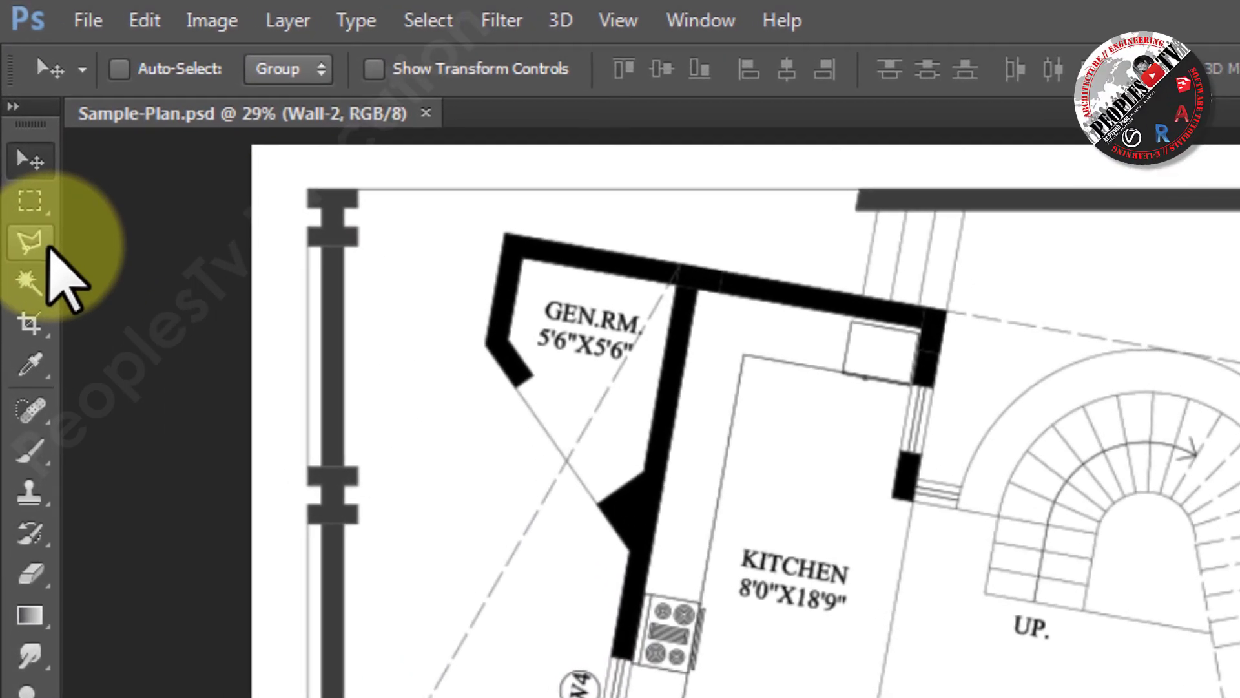
{"action": "left_click", "coordinate": [32, 249]}
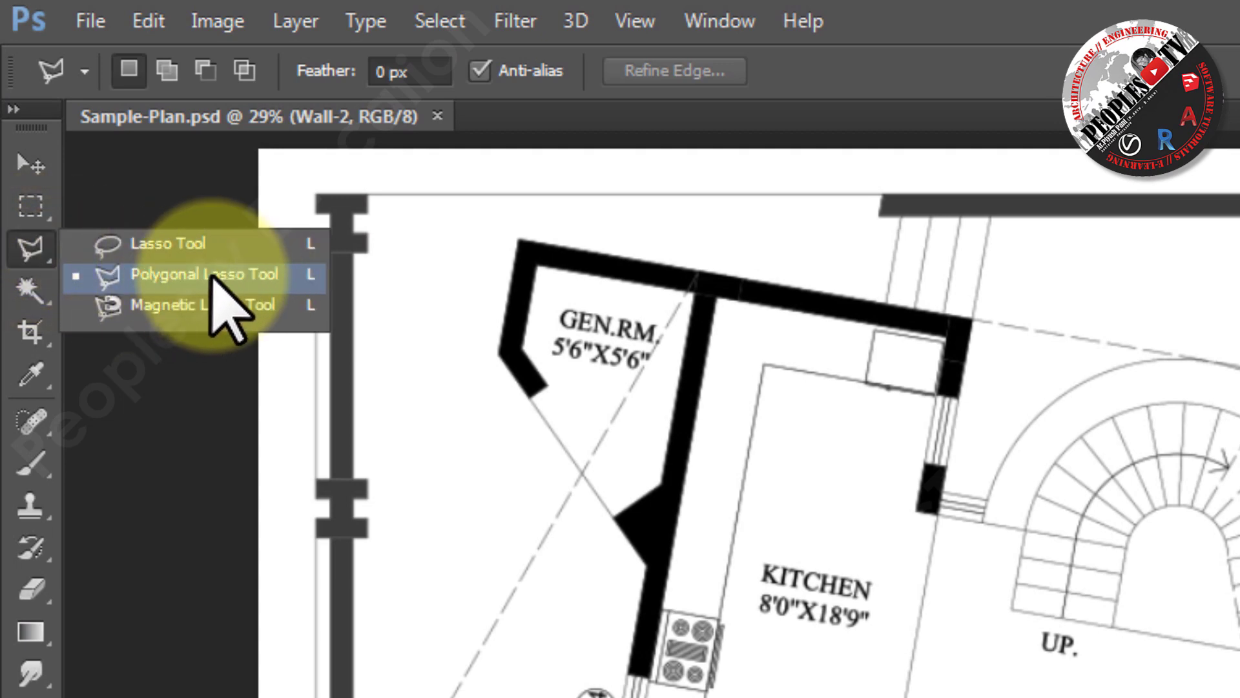
{"action": "left_click", "coordinate": [261, 274]}
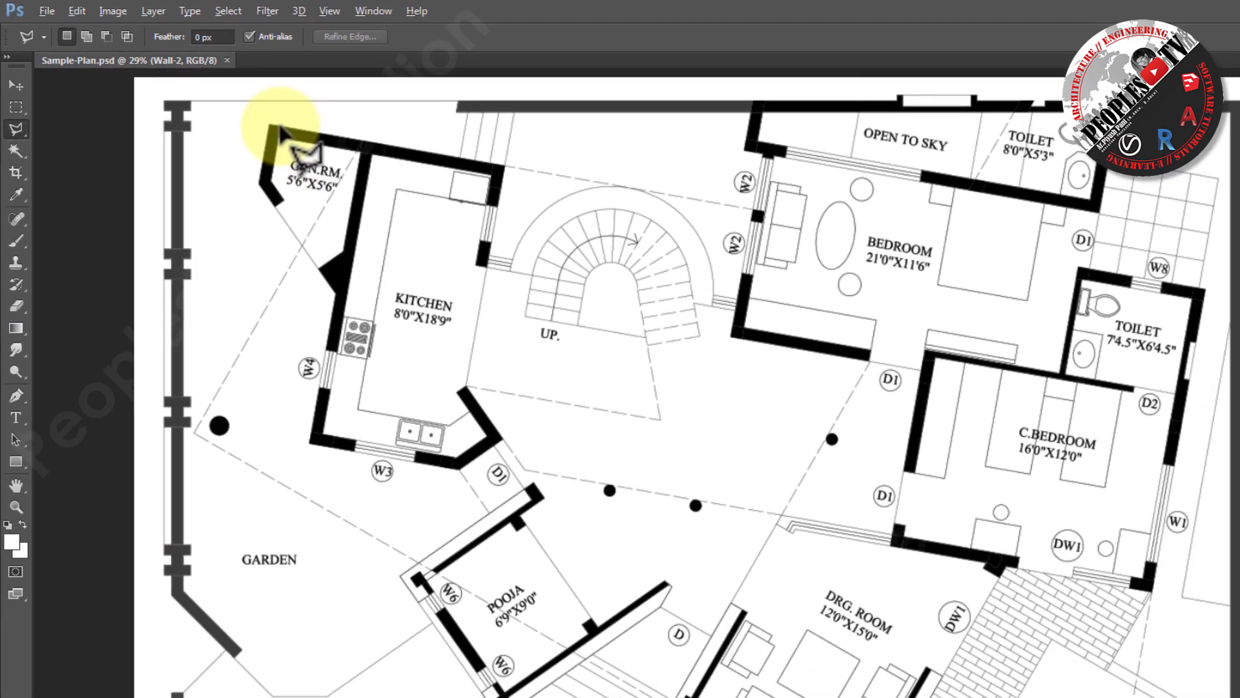
{"action": "scroll", "coordinate": [426, 253], "scroll_direction": "up", "scroll_amount": 5}
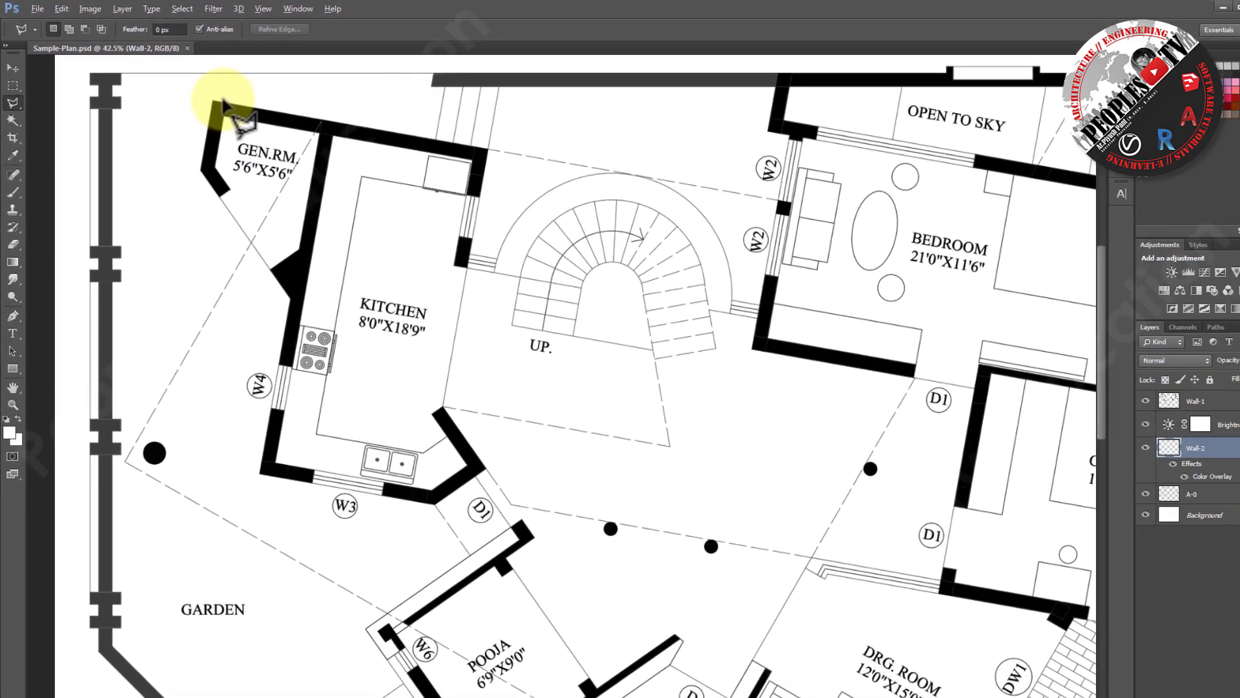
{"action": "scroll", "coordinate": [320, 207], "scroll_direction": "down", "scroll_amount": 1}
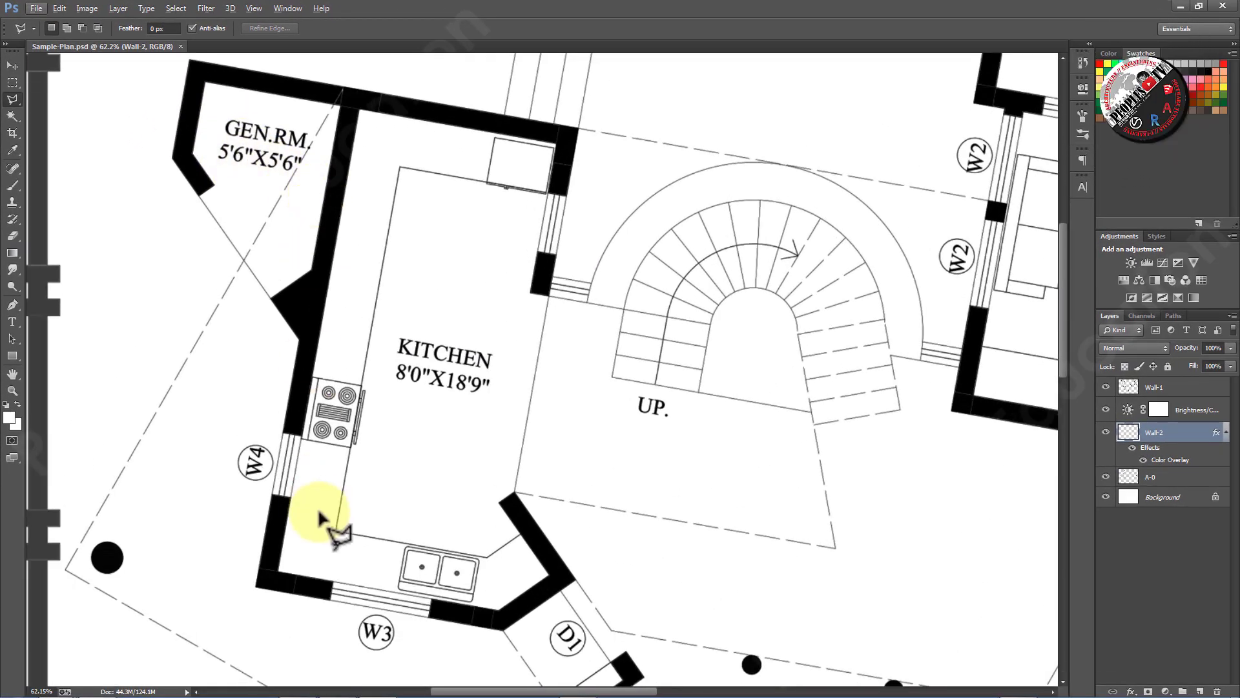
{"action": "scroll", "coordinate": [332, 535], "scroll_direction": "up", "scroll_amount": 3}
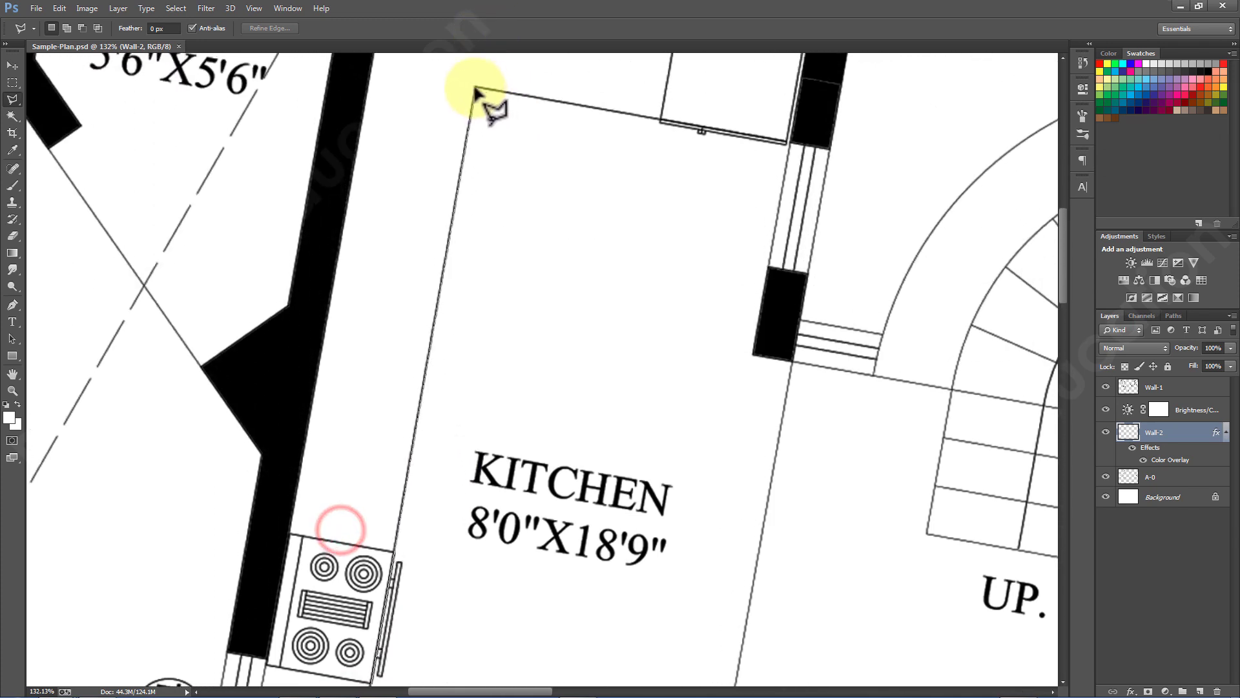
Trace the kitchen floor along its inner wall corners and close the selection.
{"action": "left_click", "coordinate": [789, 142]}
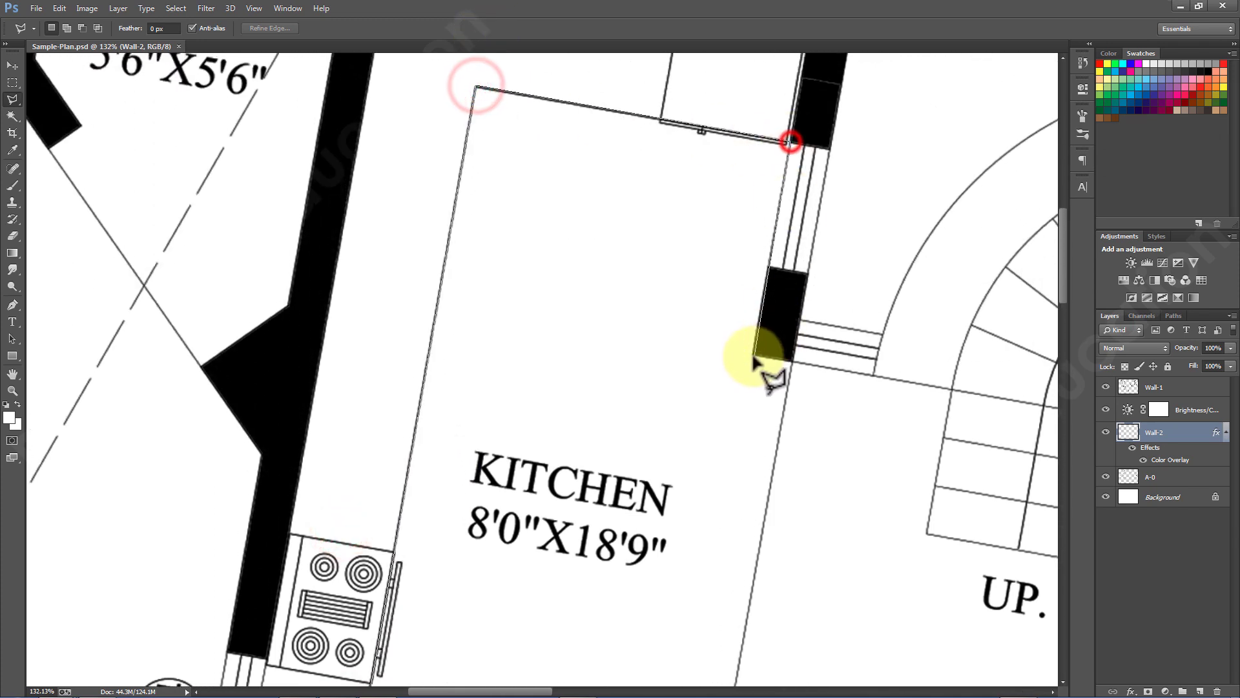
{"action": "left_click", "coordinate": [791, 362]}
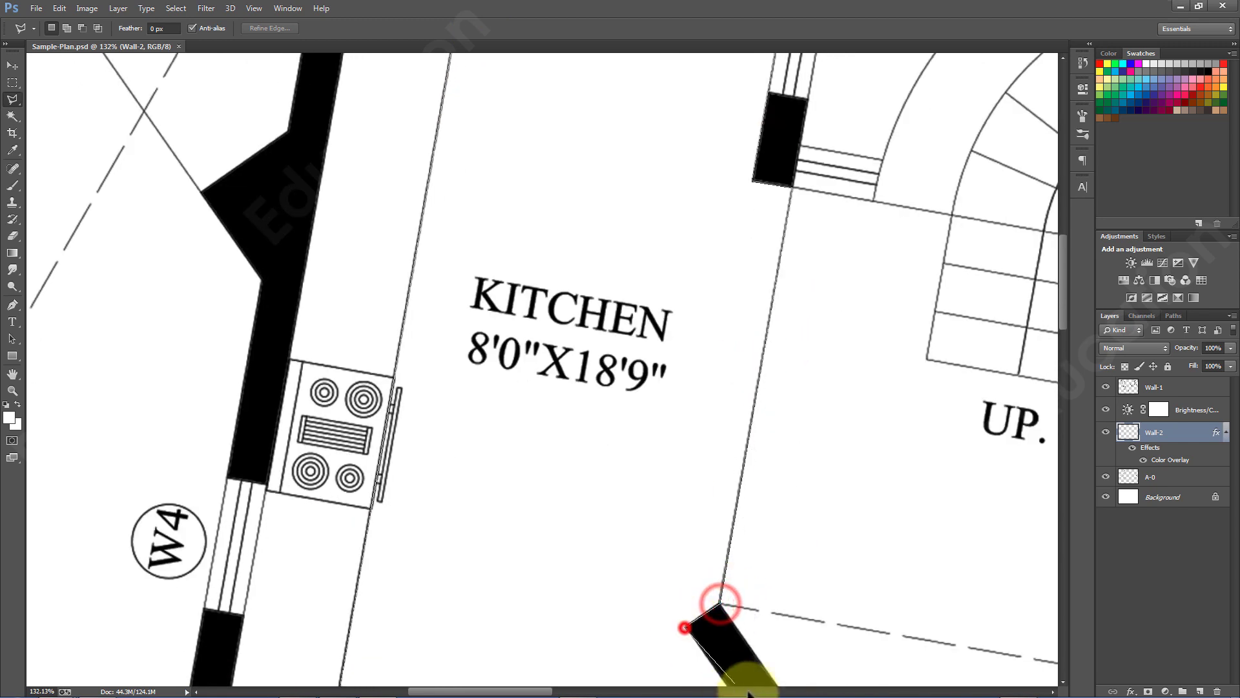
{"action": "left_click", "coordinate": [732, 651]}
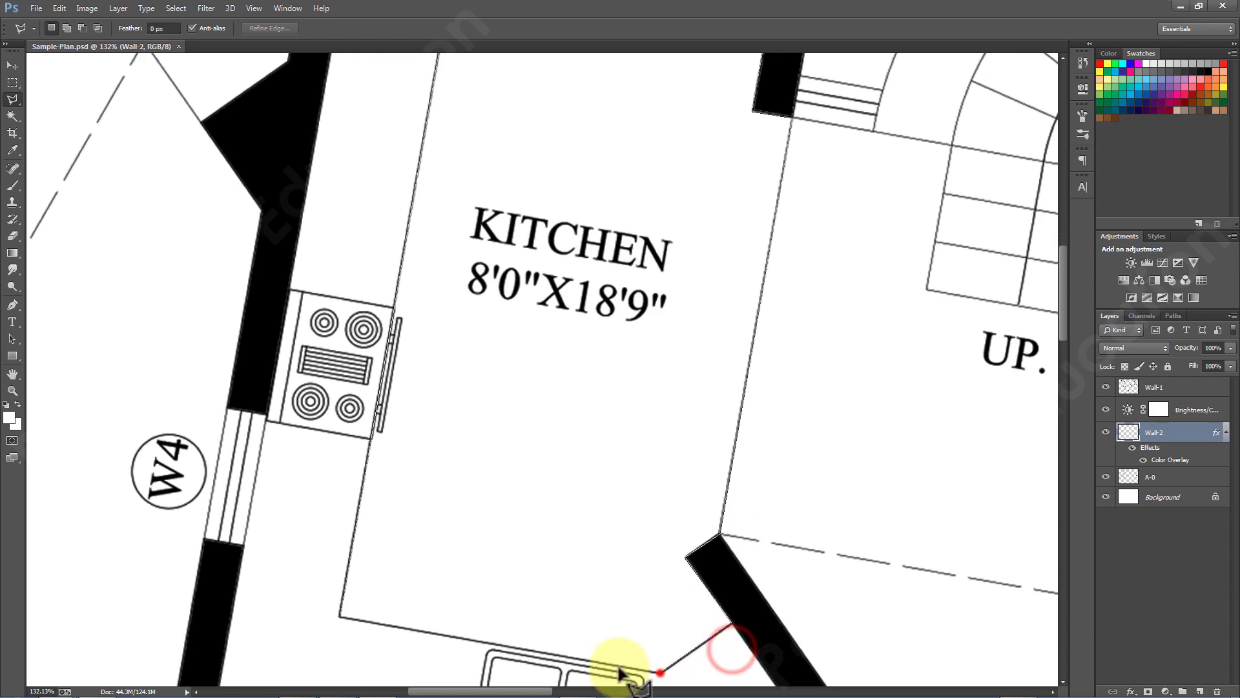
{"action": "left_click", "coordinate": [340, 620]}
{"action": "scroll", "coordinate": [497, 402], "scroll_direction": "down", "scroll_amount": 5}
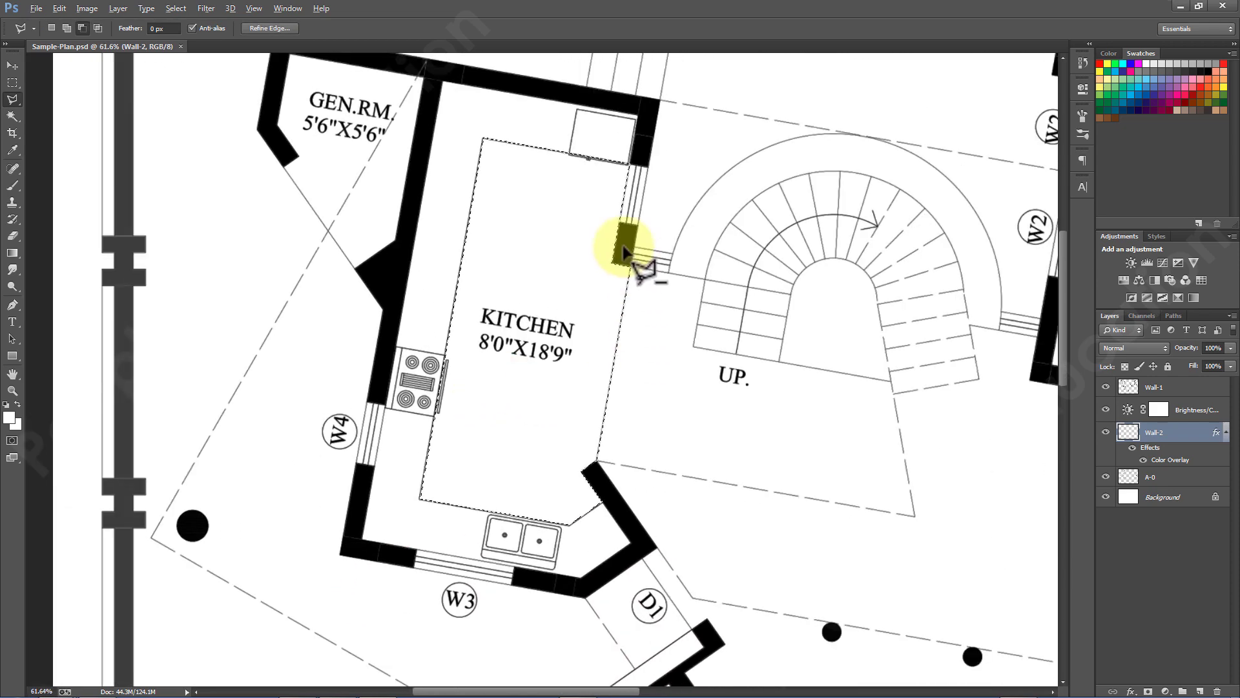
{"action": "scroll", "coordinate": [624, 251], "scroll_direction": "up", "scroll_amount": 2}
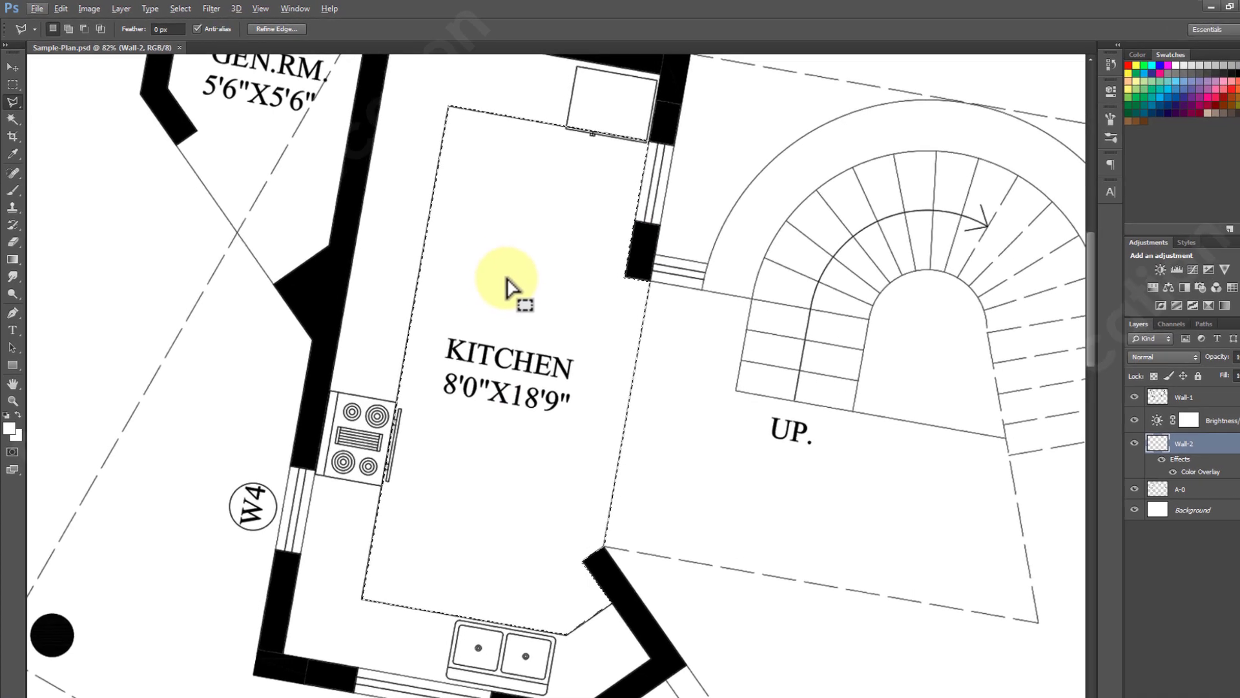
Switch to the Rectangular Marquee and create a new layer named Kit-Flr from the kitchen selection.
{"action": "key", "text": "m"}
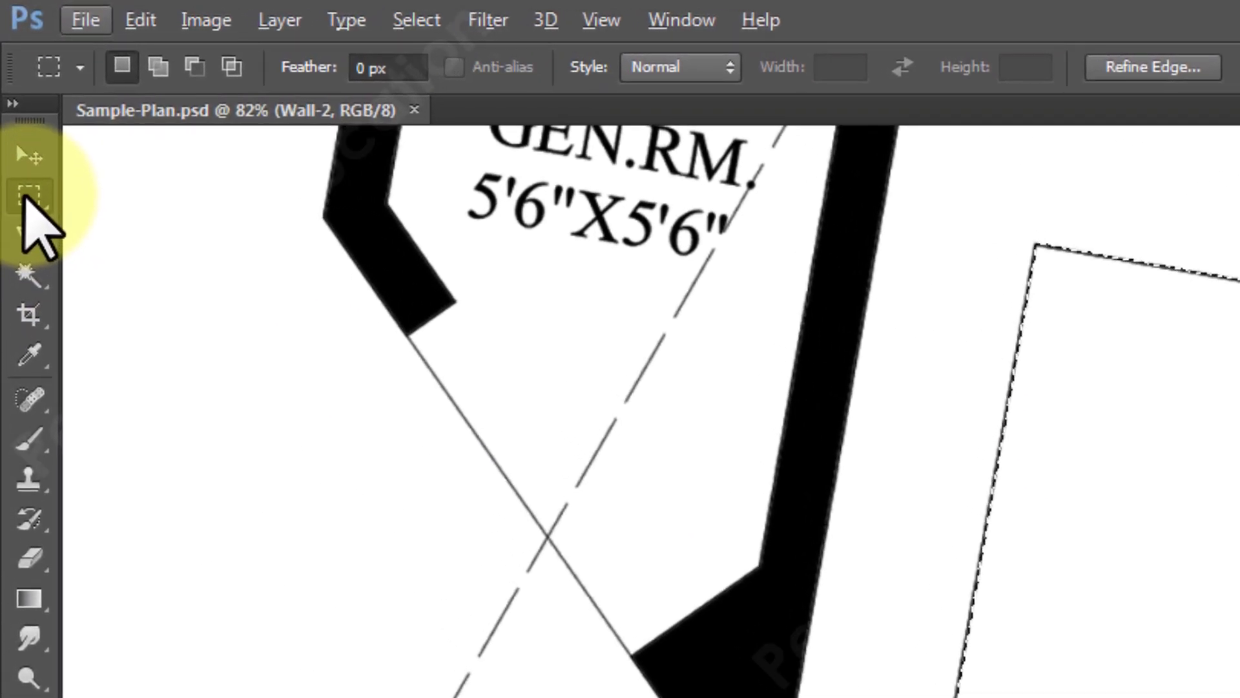
{"action": "right_click", "coordinate": [25, 169]}
{"action": "left_click", "coordinate": [171, 207]}
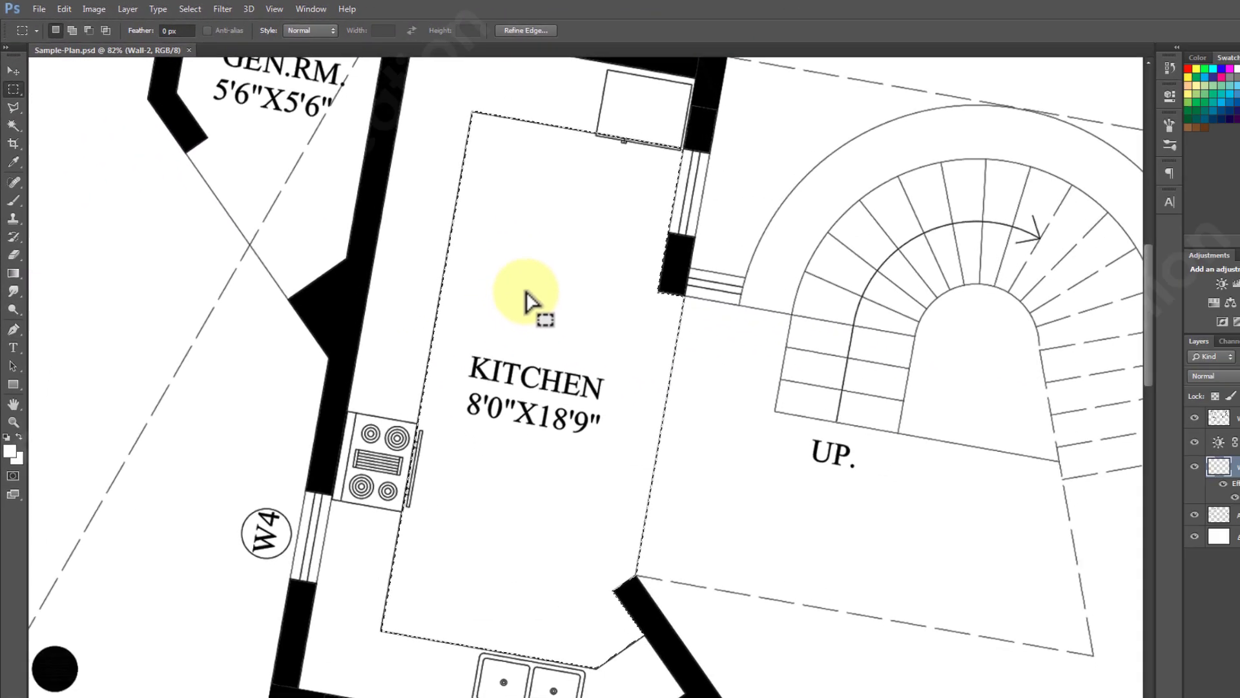
{"action": "right_click", "coordinate": [485, 275]}
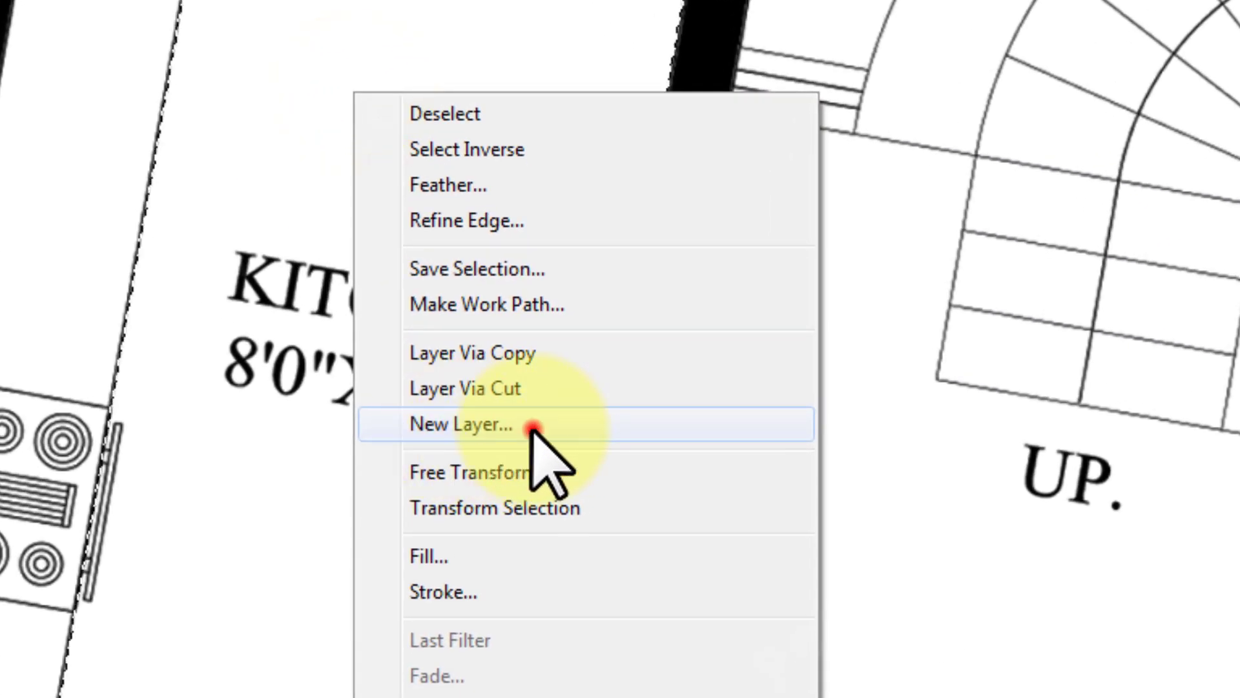
{"action": "left_click", "coordinate": [533, 429]}
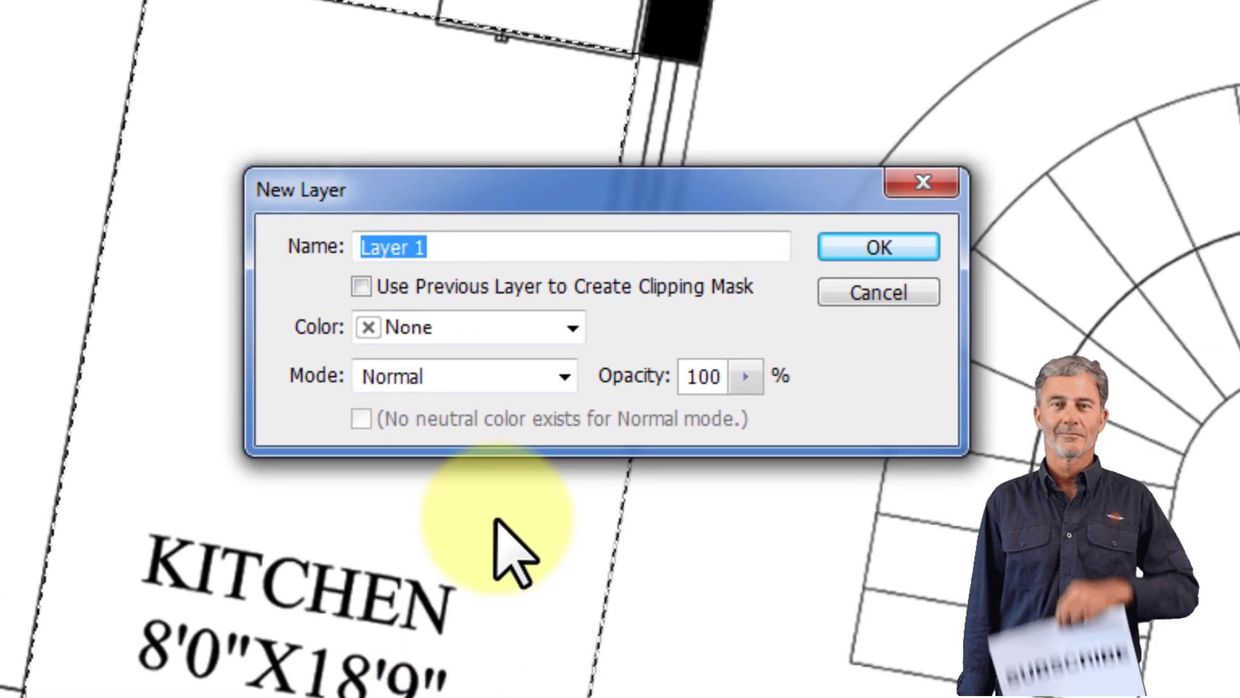
{"action": "type", "text": "Kit-Flr"}
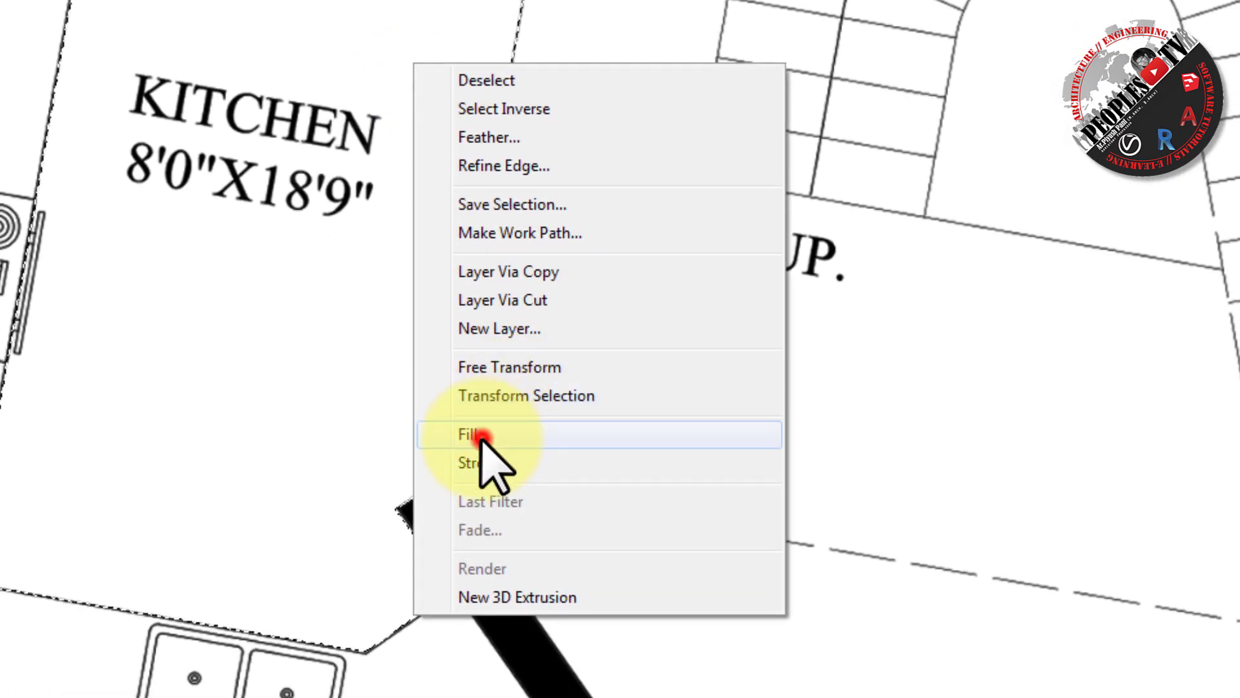
Fill the kitchen selection with the light pink colour f1d0d0.
{"action": "left_click", "coordinate": [482, 437]}
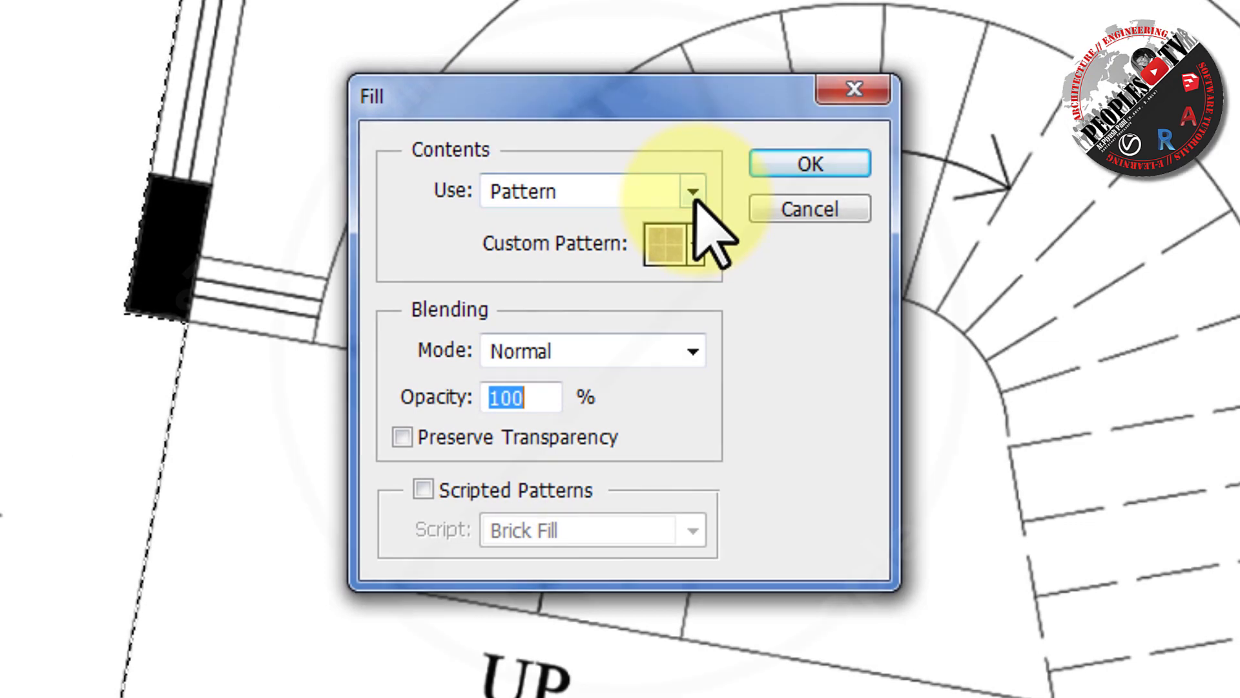
{"action": "left_click", "coordinate": [693, 194]}
{"action": "left_click", "coordinate": [526, 277]}
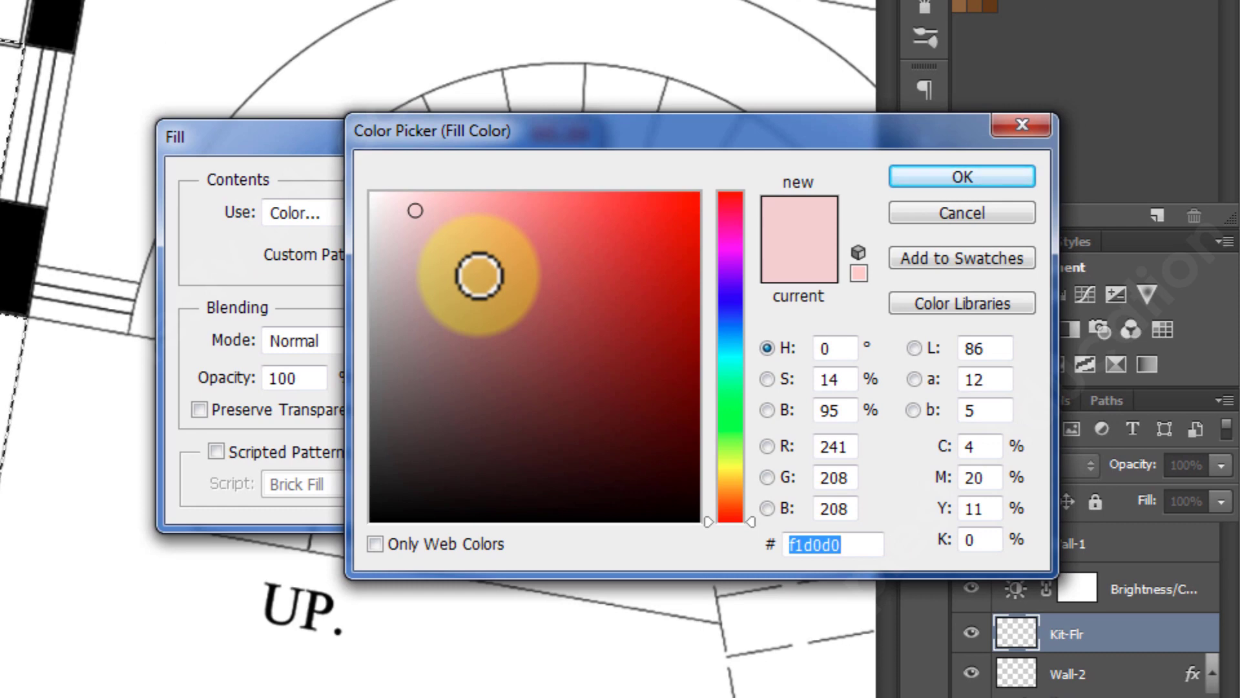
{"action": "left_click", "coordinate": [945, 175]}
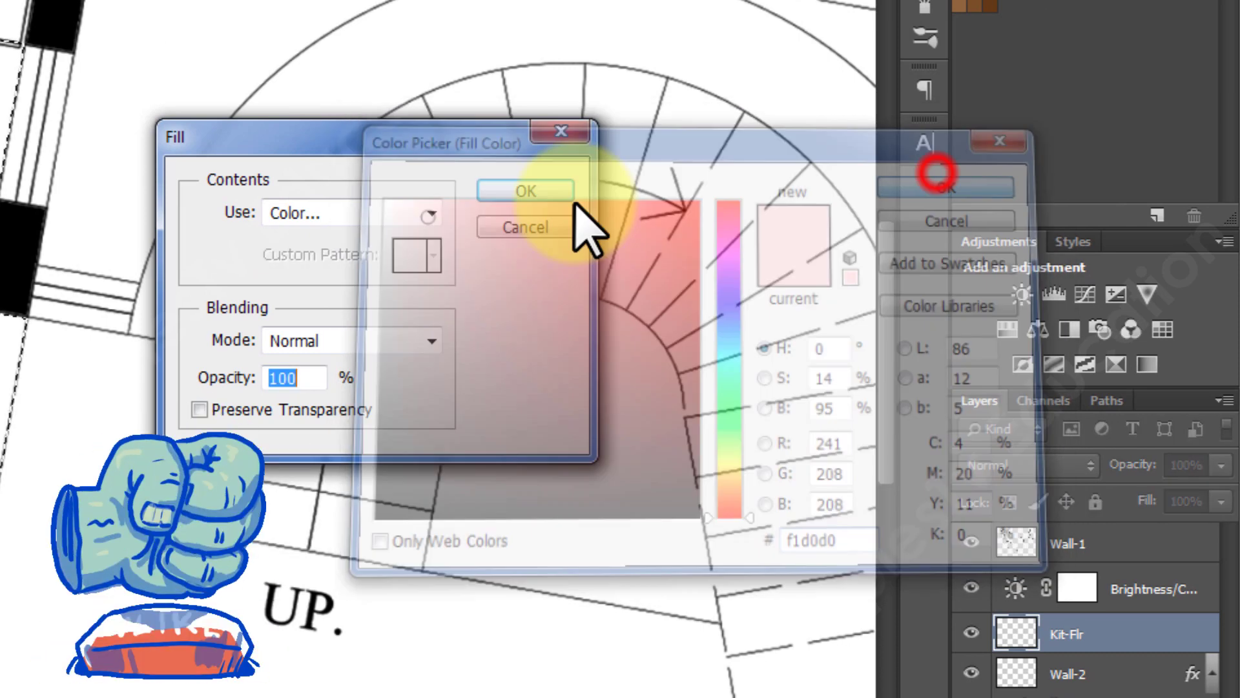
{"action": "left_click", "coordinate": [530, 191]}
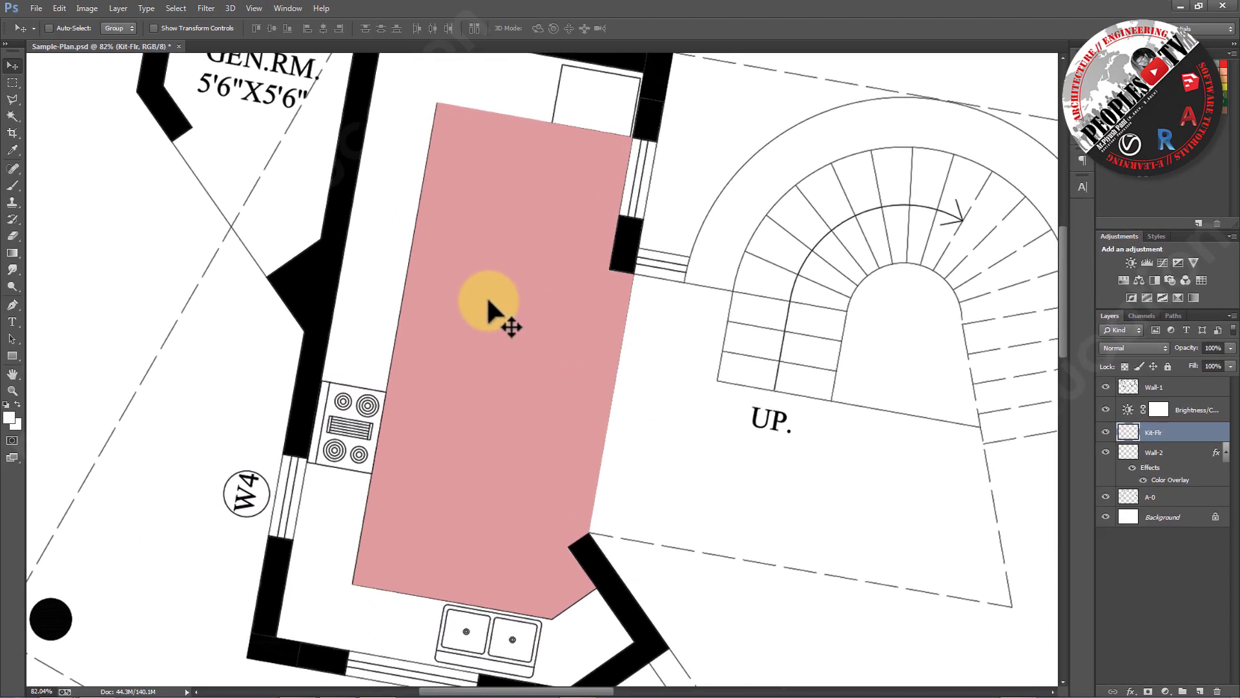
Move the Kit-Flr layer below A-0 and fit the plan on screen.
{"action": "right_click", "coordinate": [488, 301]}
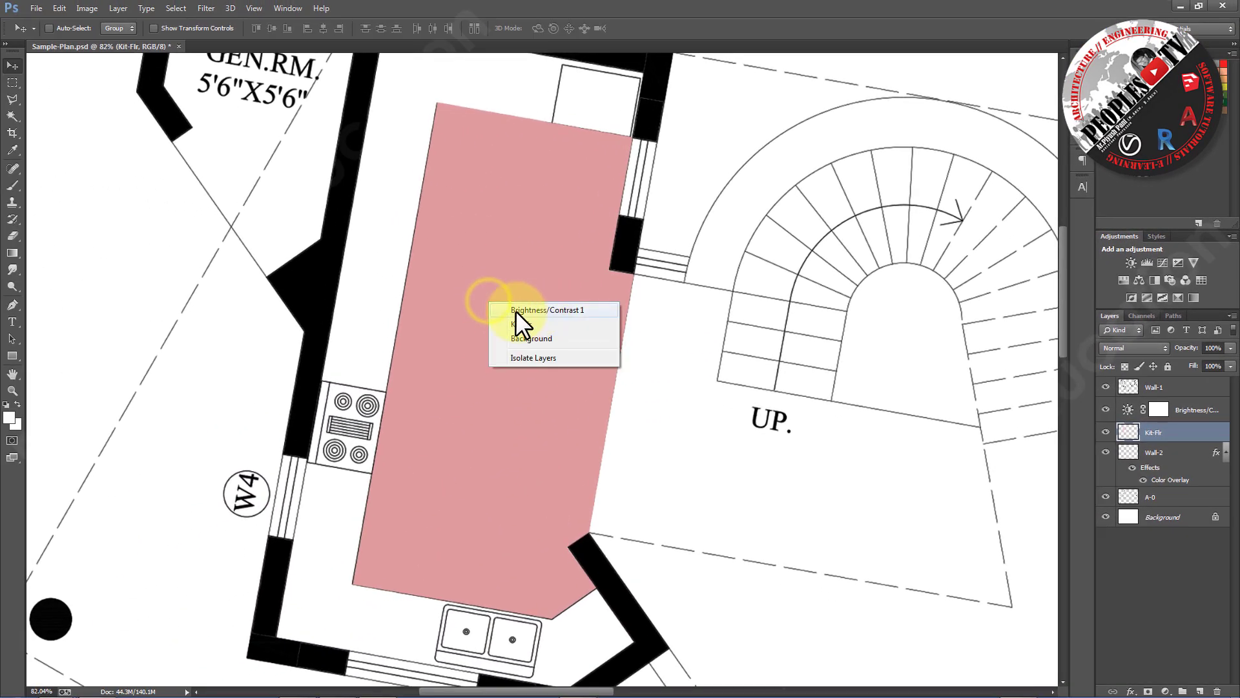
{"action": "left_click", "coordinate": [533, 324]}
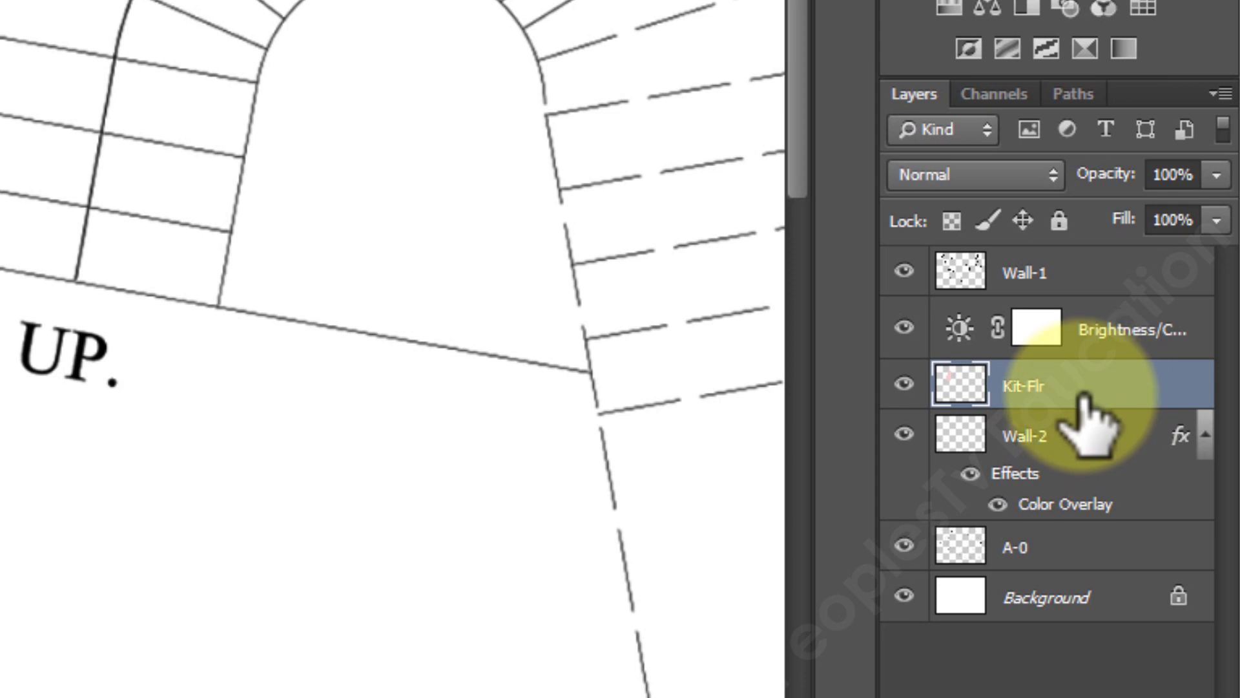
{"action": "left_click_drag", "start_coordinate": [1096, 397], "coordinate": [1033, 572]}
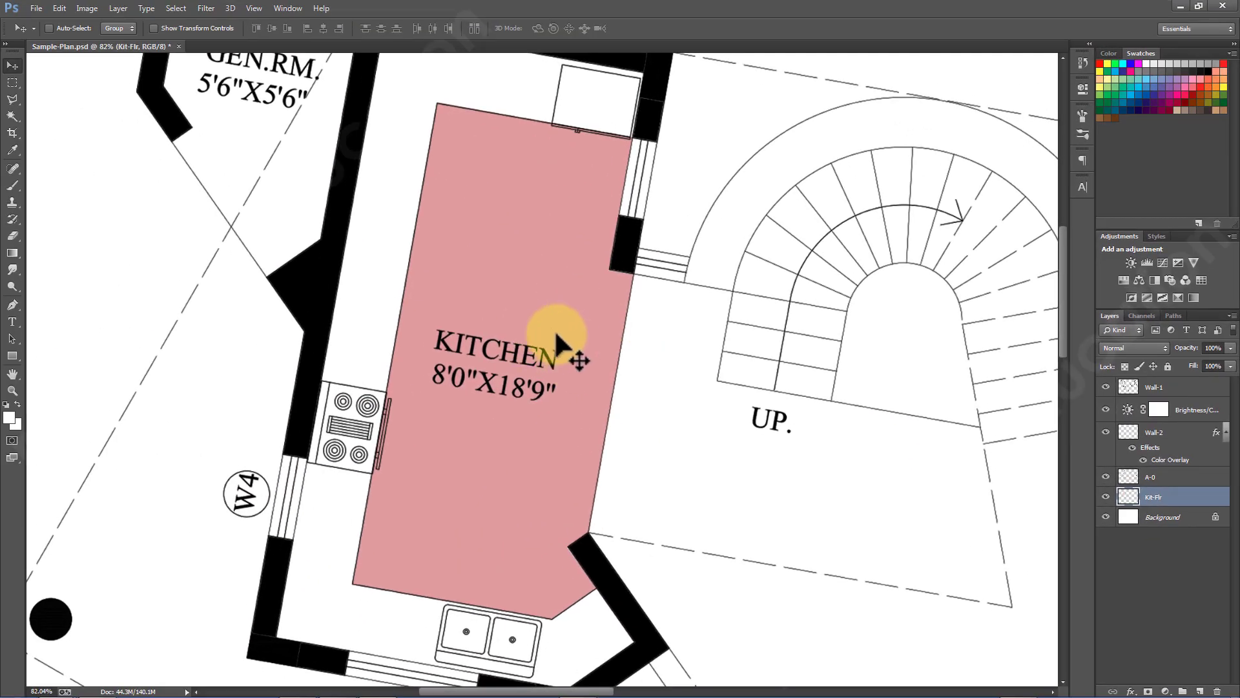
{"action": "right_click", "coordinate": [517, 352]}
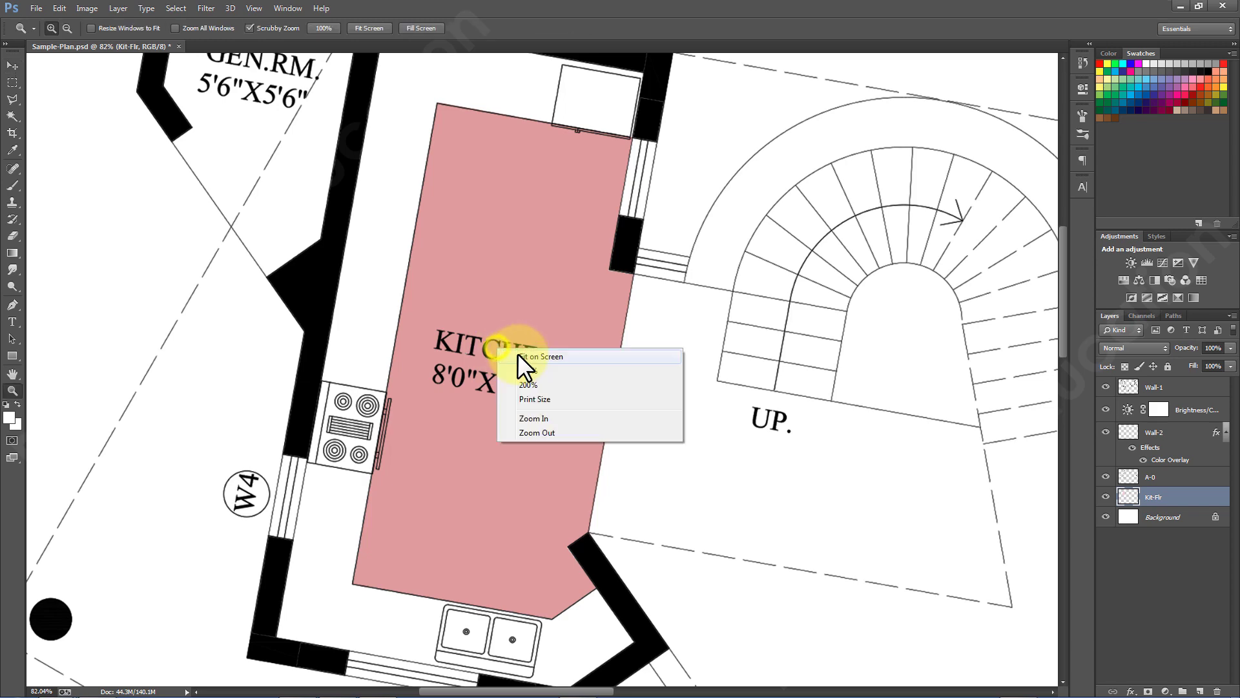
{"action": "left_click", "coordinate": [520, 354]}
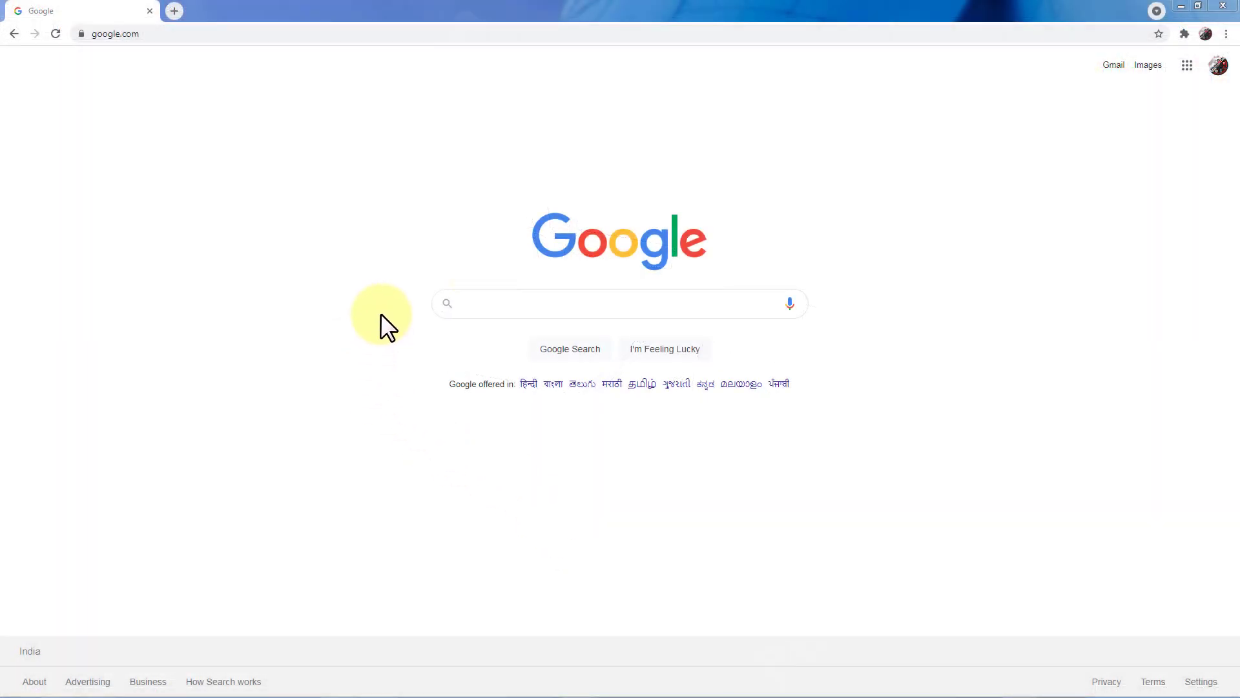
Run a Google image search for 'kitchen tiles texture seamless'.
{"action": "left_click", "coordinate": [487, 301]}
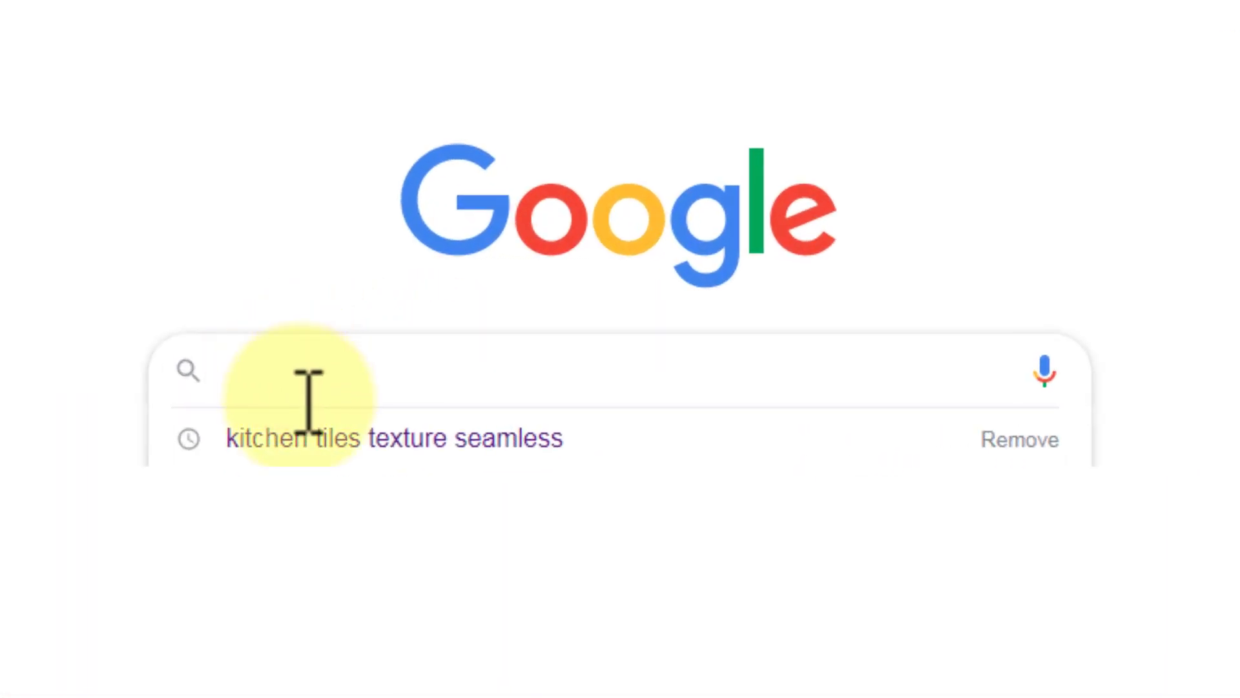
{"action": "left_click", "coordinate": [311, 439]}
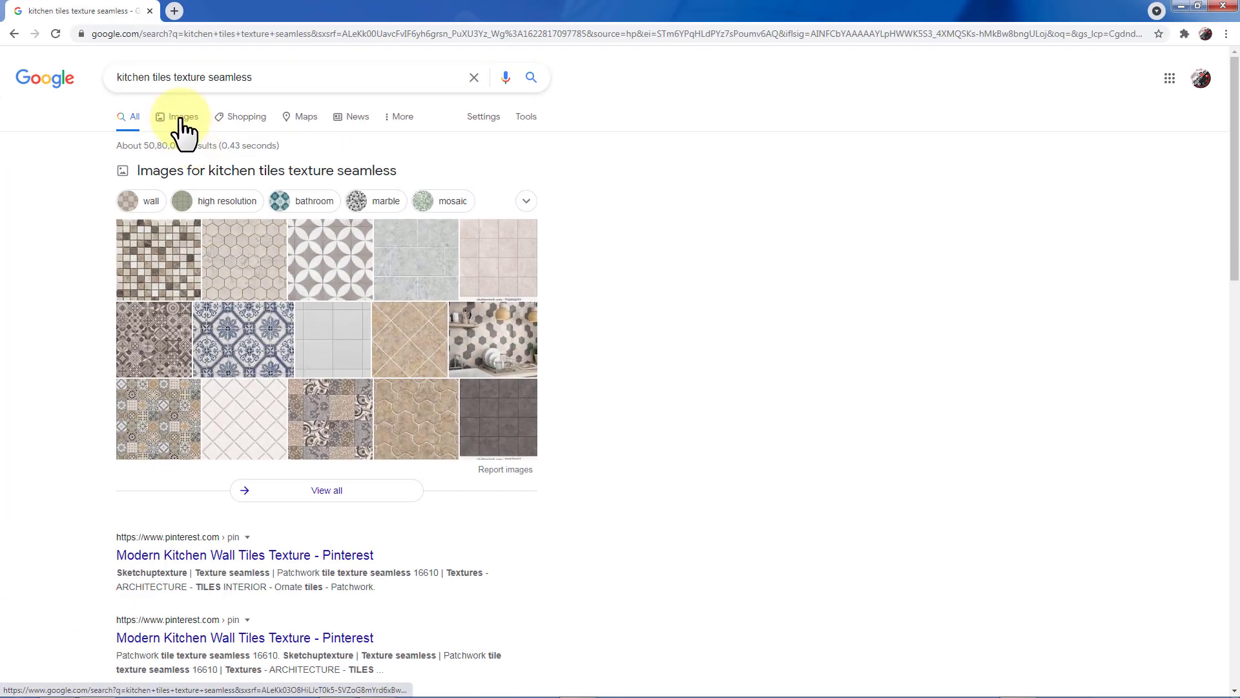
{"action": "left_click", "coordinate": [181, 115]}
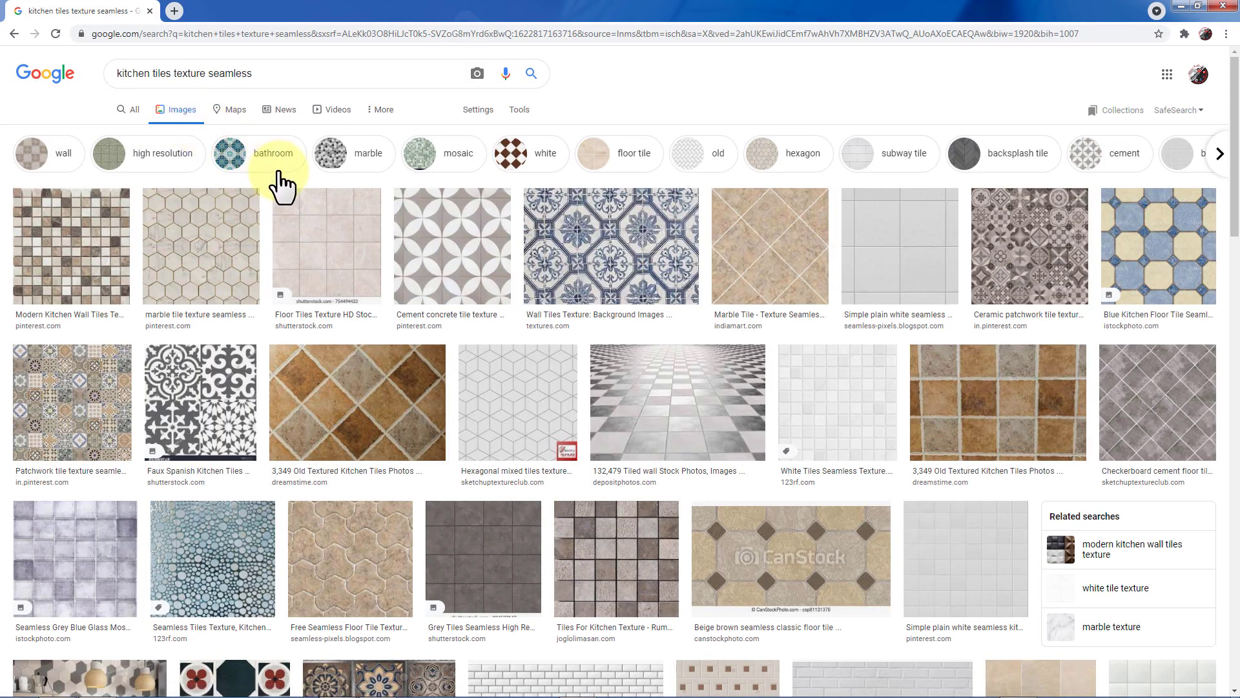
Browse related beige tile previews to the TEMPEST BEIGE image and bring up its options.
{"action": "left_click", "coordinate": [310, 244]}
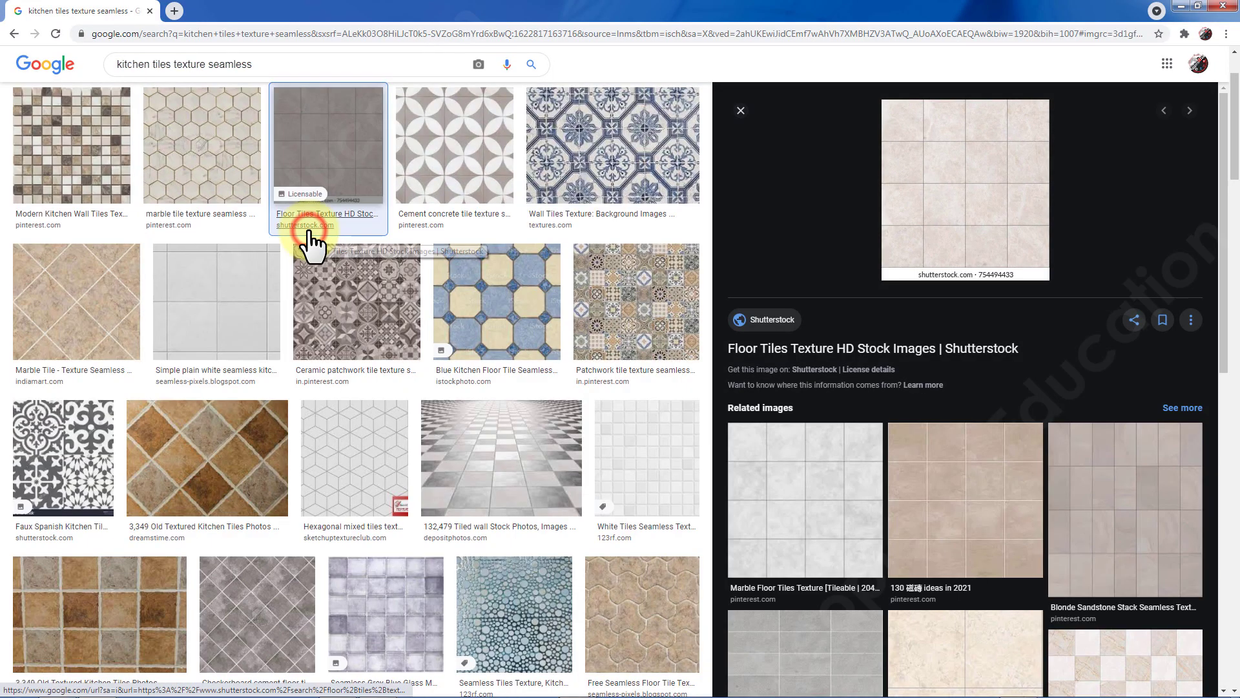
{"action": "left_click", "coordinate": [979, 462]}
{"action": "scroll", "coordinate": [980, 475], "scroll_direction": "down", "scroll_amount": 4}
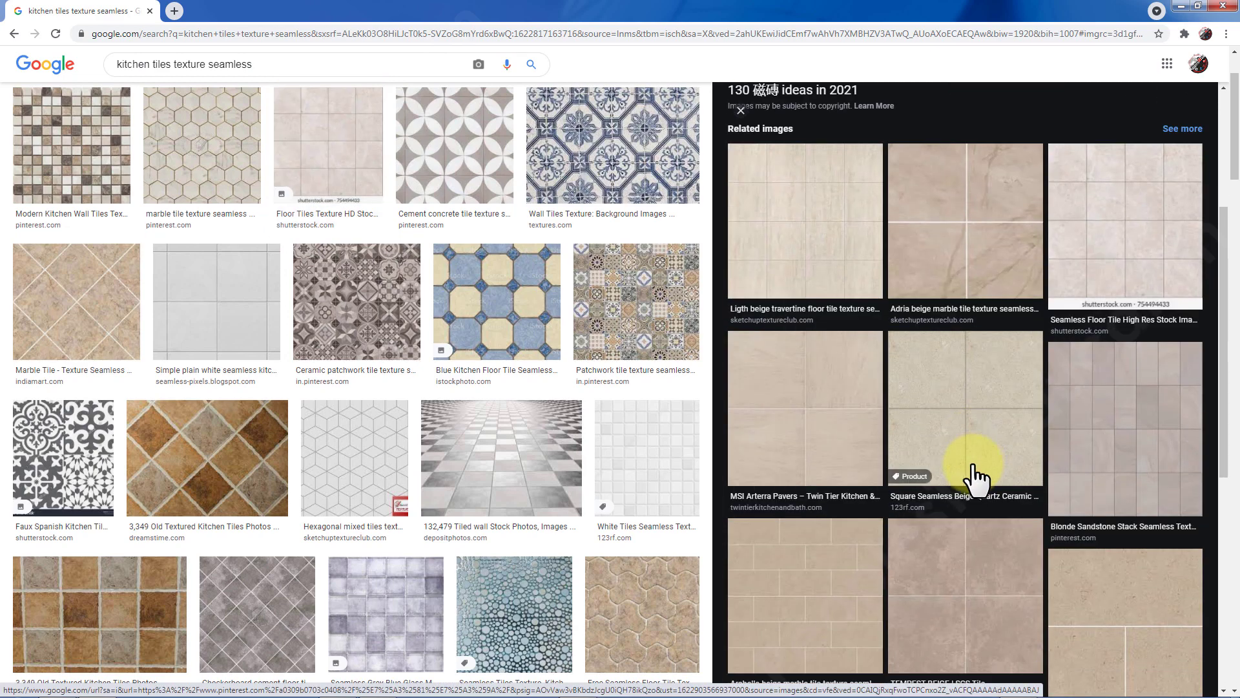
{"action": "left_click", "coordinate": [969, 555]}
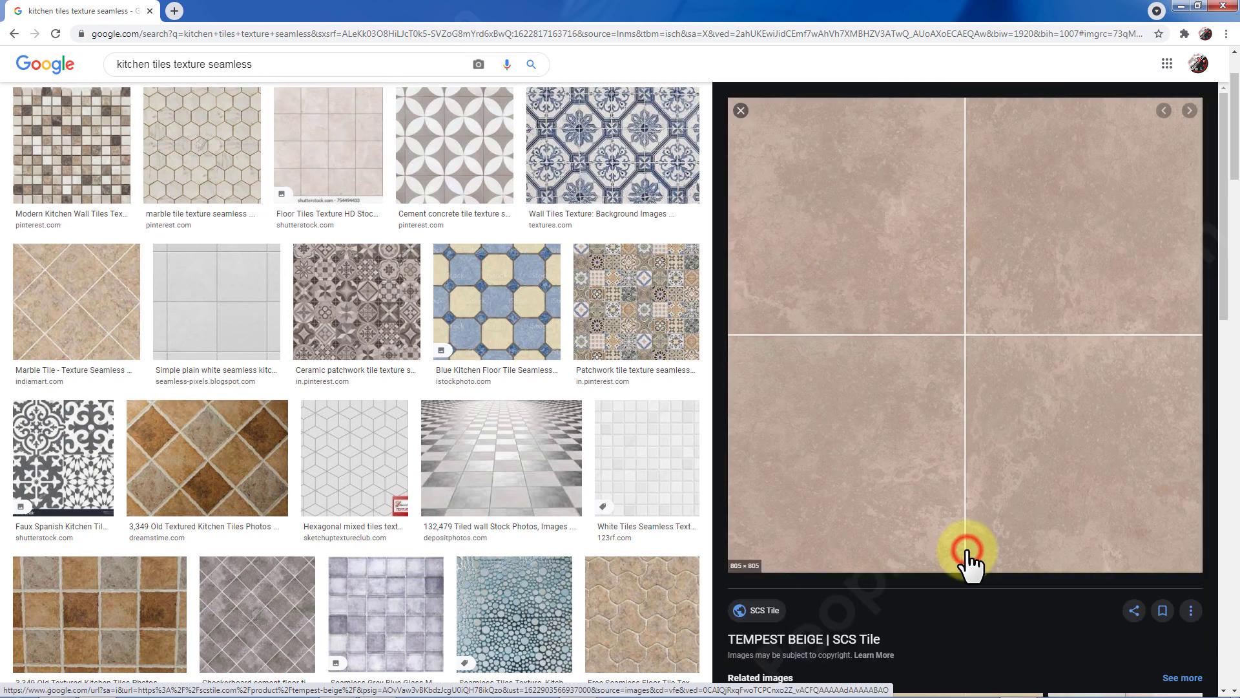
{"action": "right_click", "coordinate": [870, 380]}
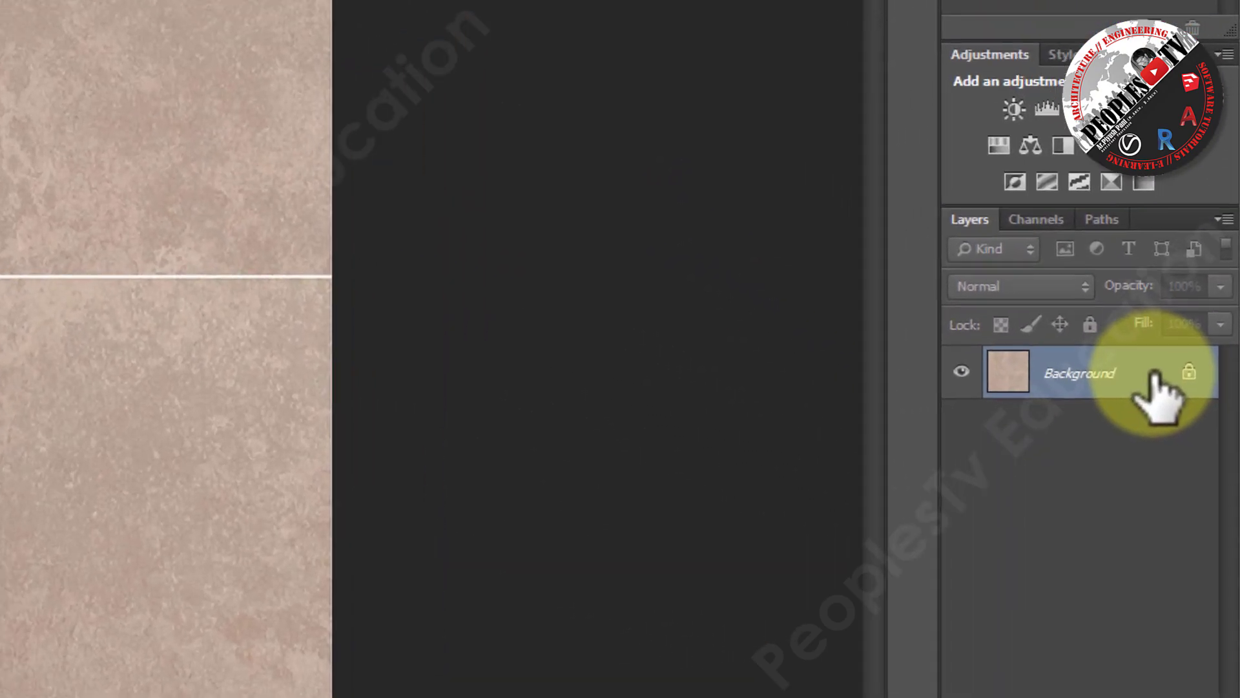
Convert the tile image's Background into an editable layer.
{"action": "double_click", "coordinate": [1153, 376]}
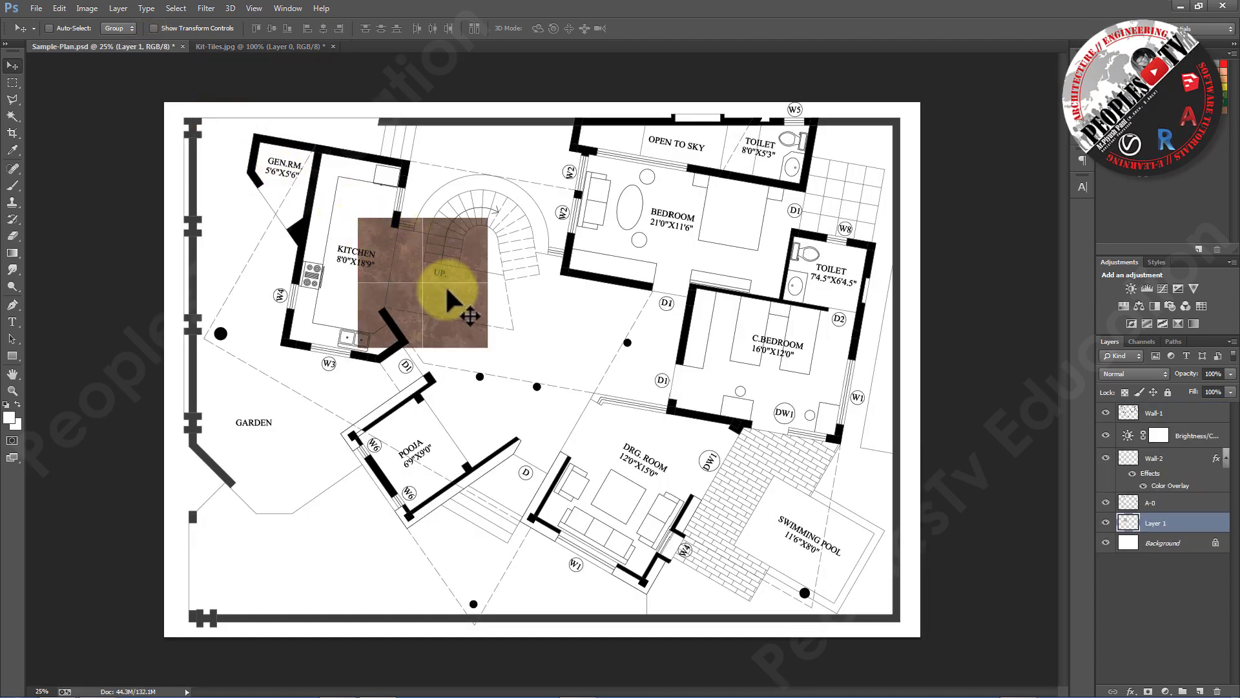
{"action": "scroll", "coordinate": [405, 300], "scroll_direction": "up", "scroll_amount": 5}
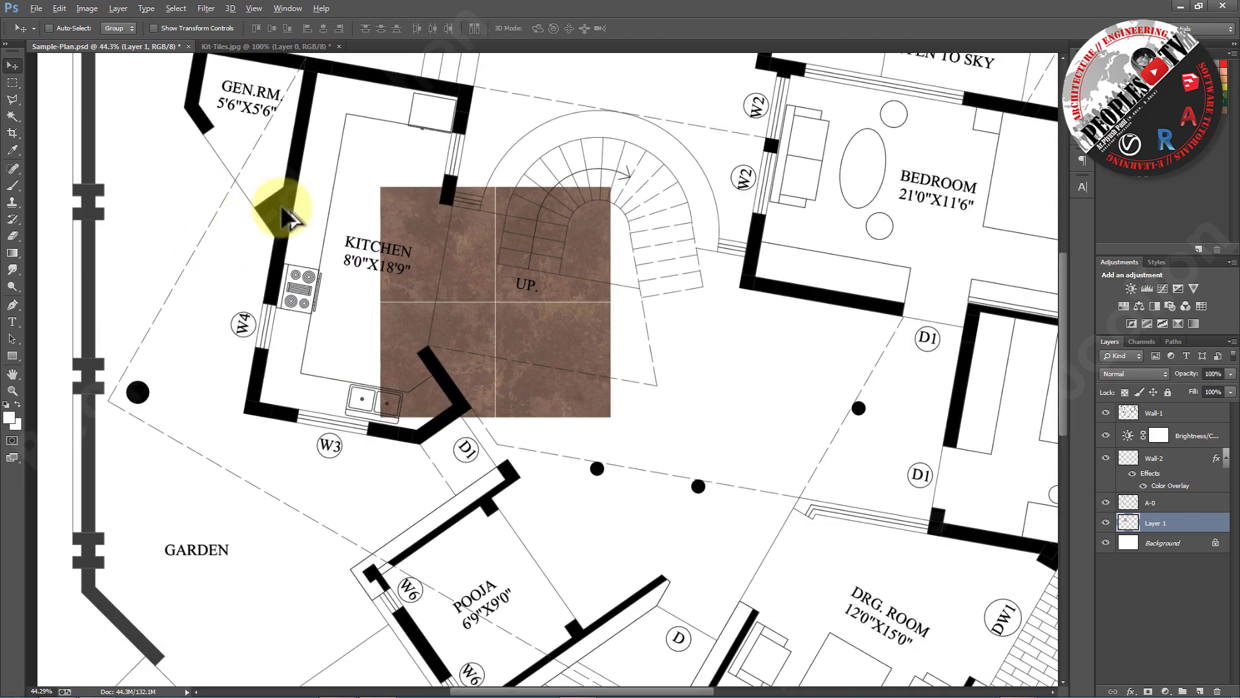
{"action": "scroll", "coordinate": [648, 355], "scroll_direction": "down", "scroll_amount": 1}
{"action": "scroll", "coordinate": [557, 323], "scroll_direction": "up", "scroll_amount": 1}
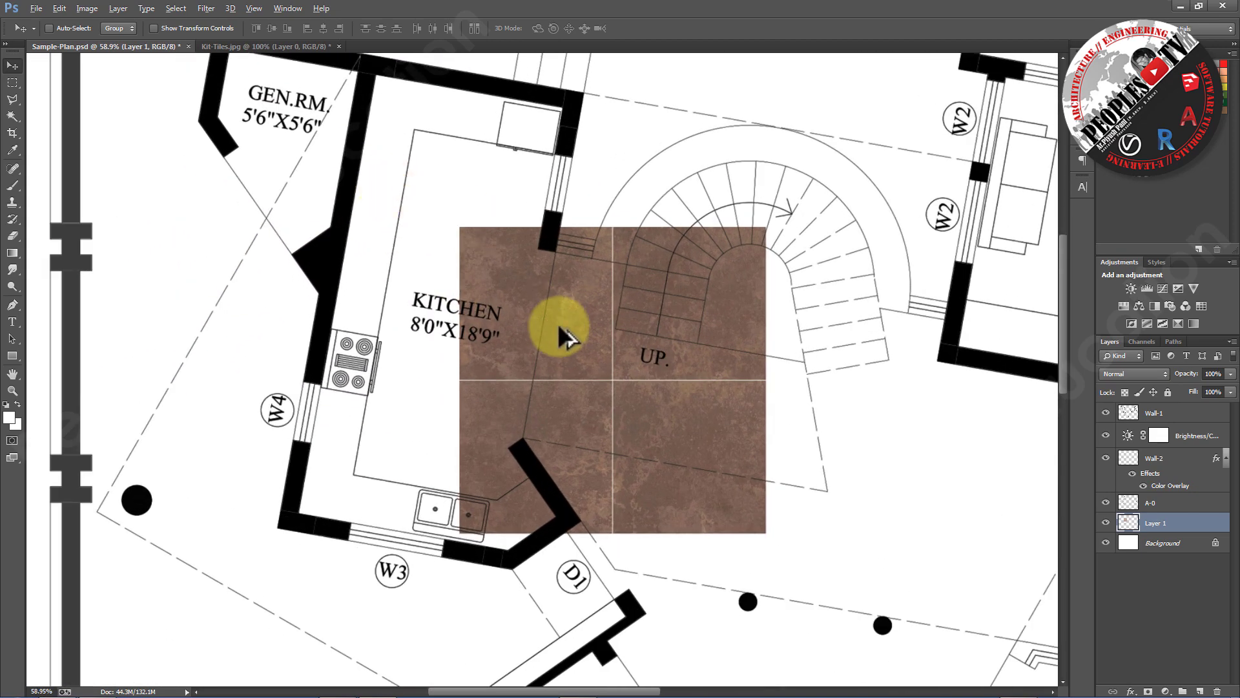
{"action": "scroll", "coordinate": [552, 340], "scroll_direction": "up", "scroll_amount": 2}
Rename the placed tile layer, Layer 1, to Kit-Tile.
{"action": "right_click", "coordinate": [577, 340]}
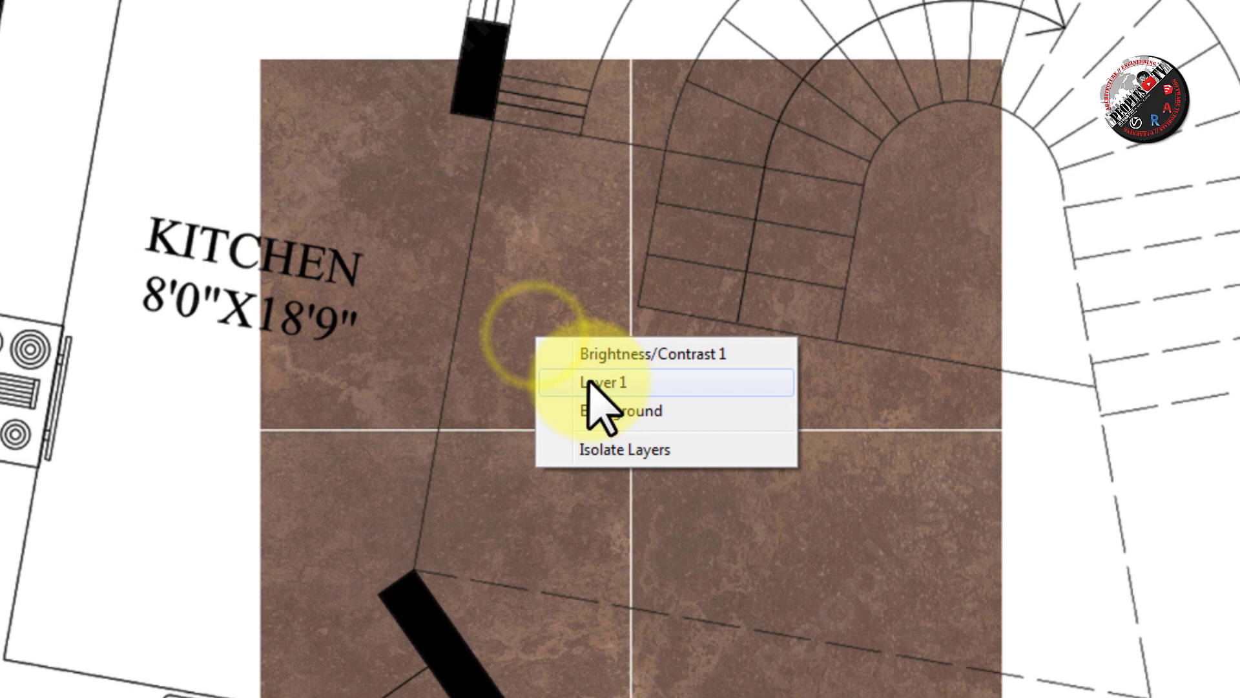
{"action": "left_click", "coordinate": [603, 366]}
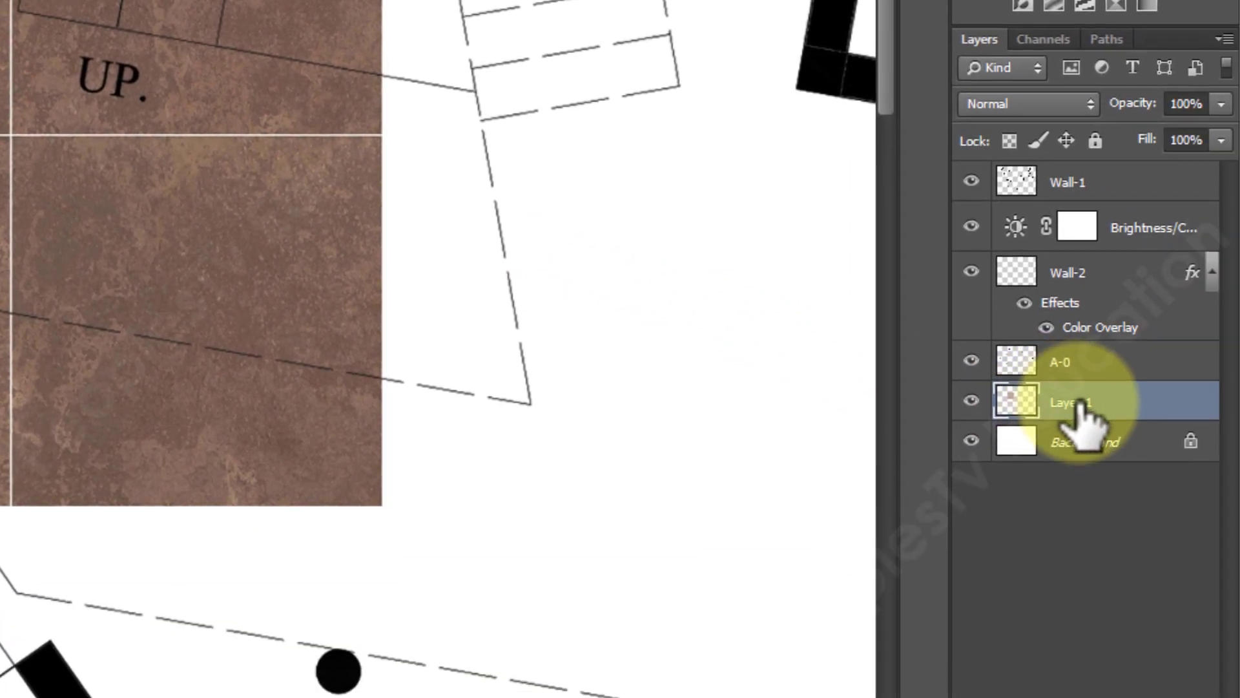
{"action": "type", "text": "Kit-"}
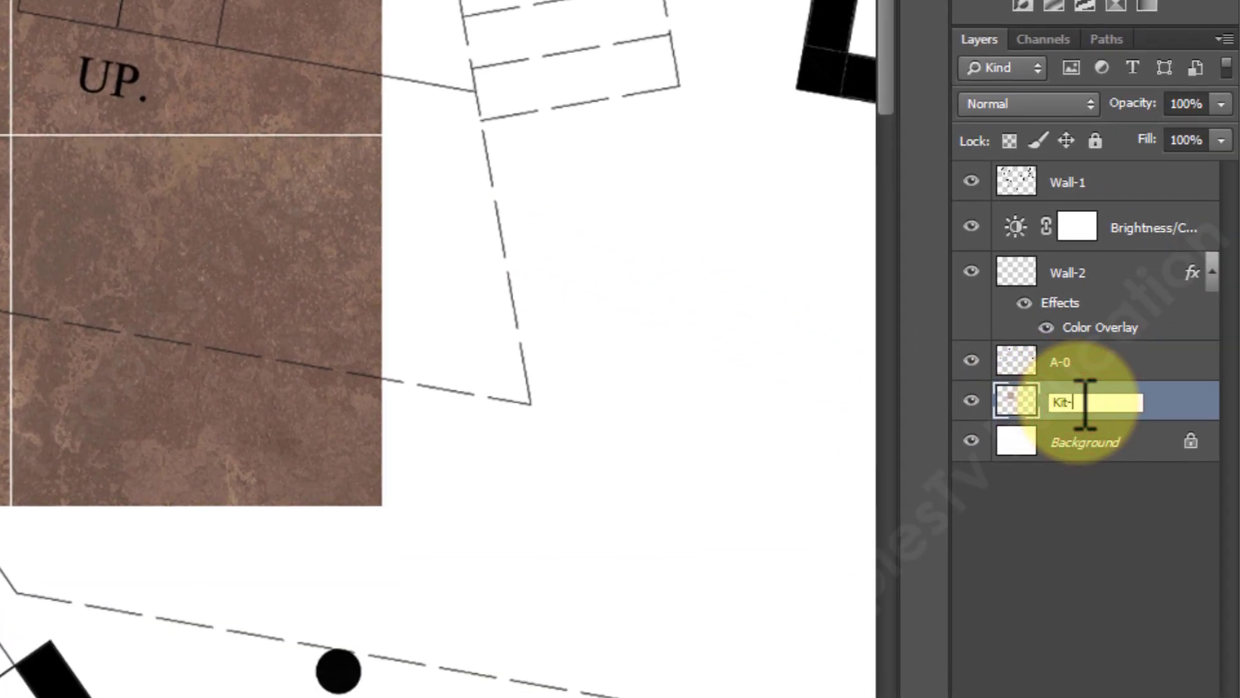
{"action": "type", "text": "Tile"}
{"action": "key", "text": "Return"}
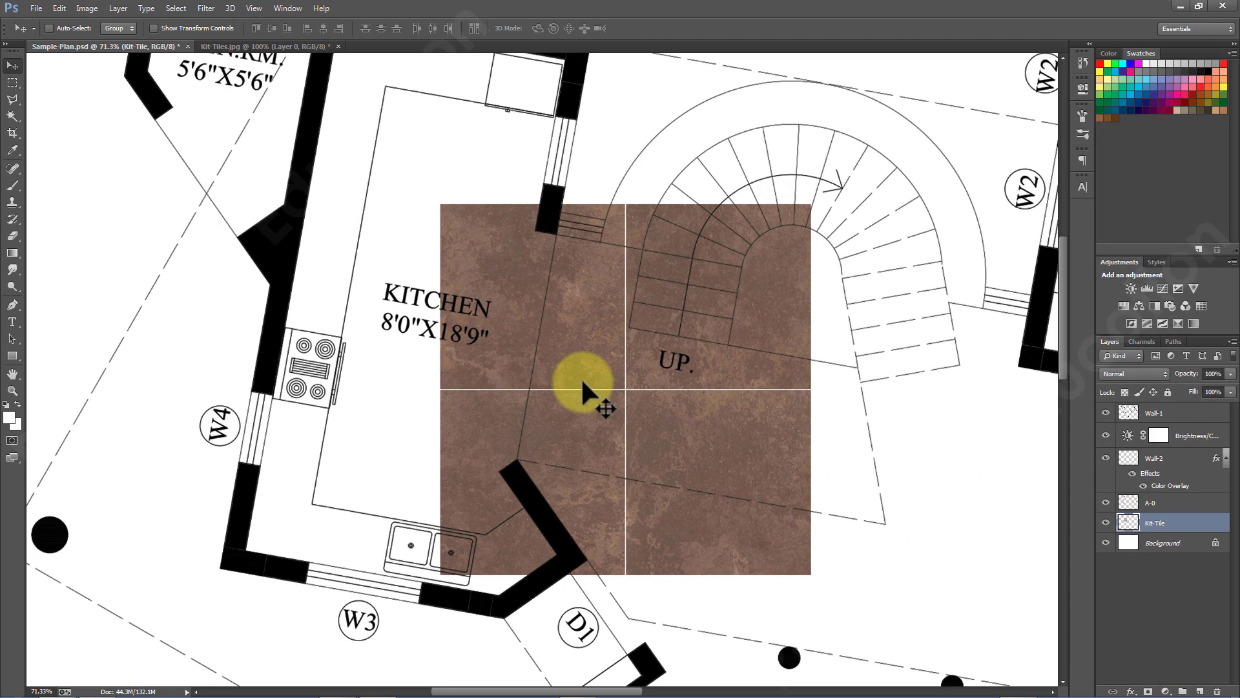
Select Kit-Tile and rotate the tile texture to -80° to match the angled kitchen walls.
{"action": "right_click", "coordinate": [580, 377]}
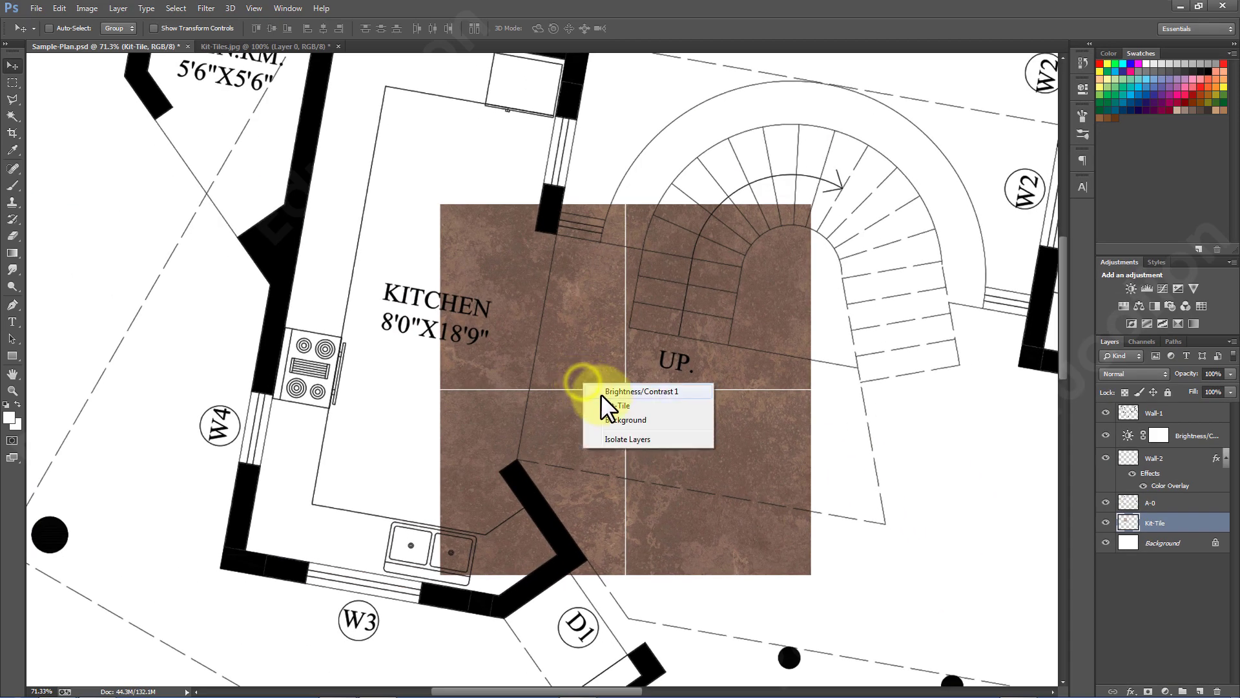
{"action": "left_click", "coordinate": [609, 400]}
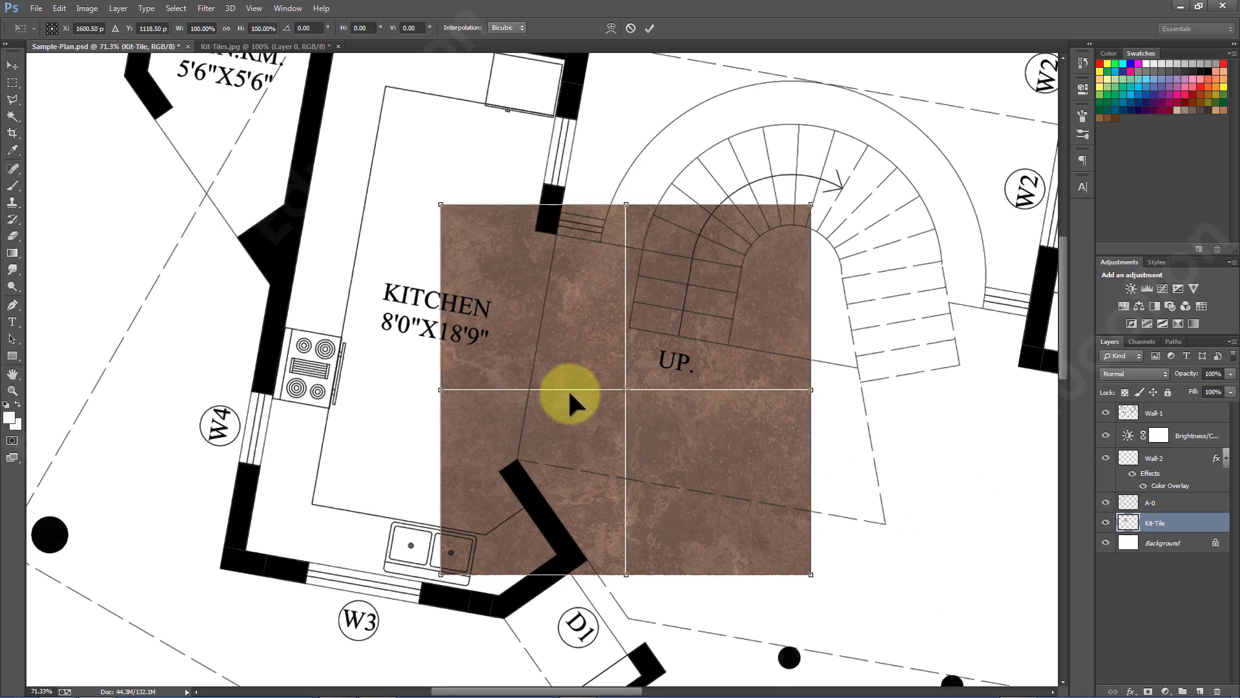
{"action": "left_click_drag", "start_coordinate": [431, 197], "coordinate": [318, 534]}
{"action": "scroll", "coordinate": [307, 636], "scroll_direction": "up", "scroll_amount": 2}
{"action": "scroll", "coordinate": [456, 630], "scroll_direction": "up", "scroll_amount": 2}
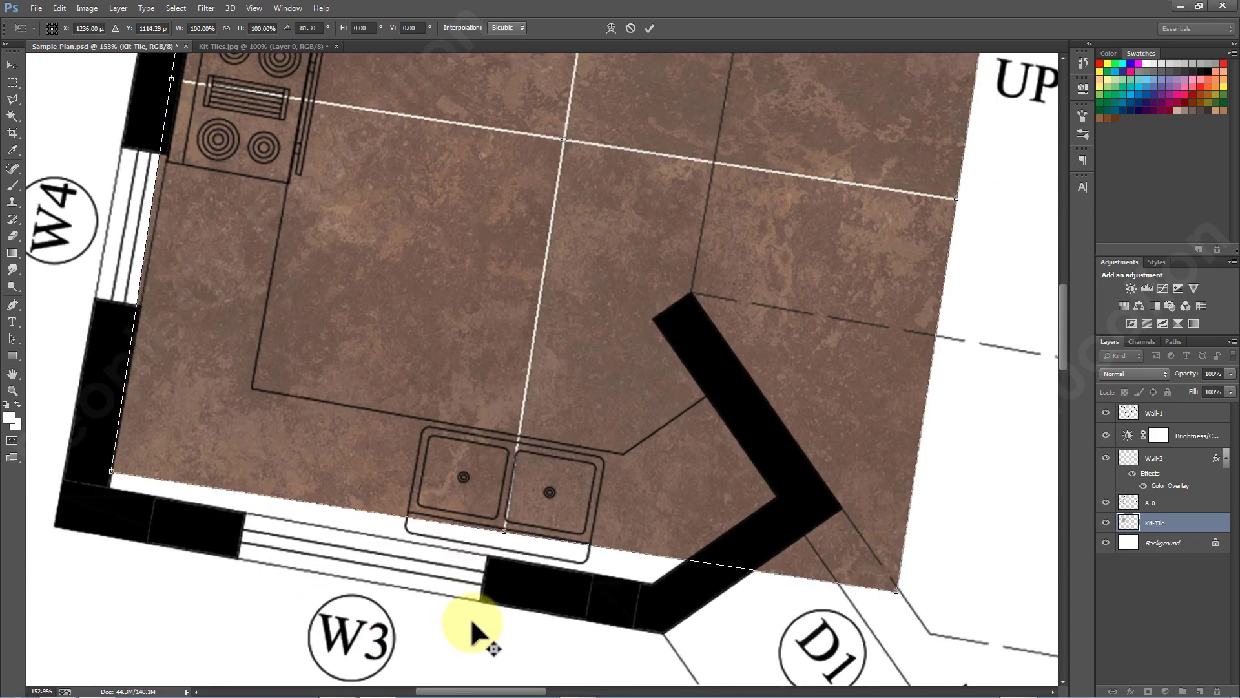
{"action": "left_click_drag", "start_coordinate": [907, 597], "coordinate": [895, 604]}
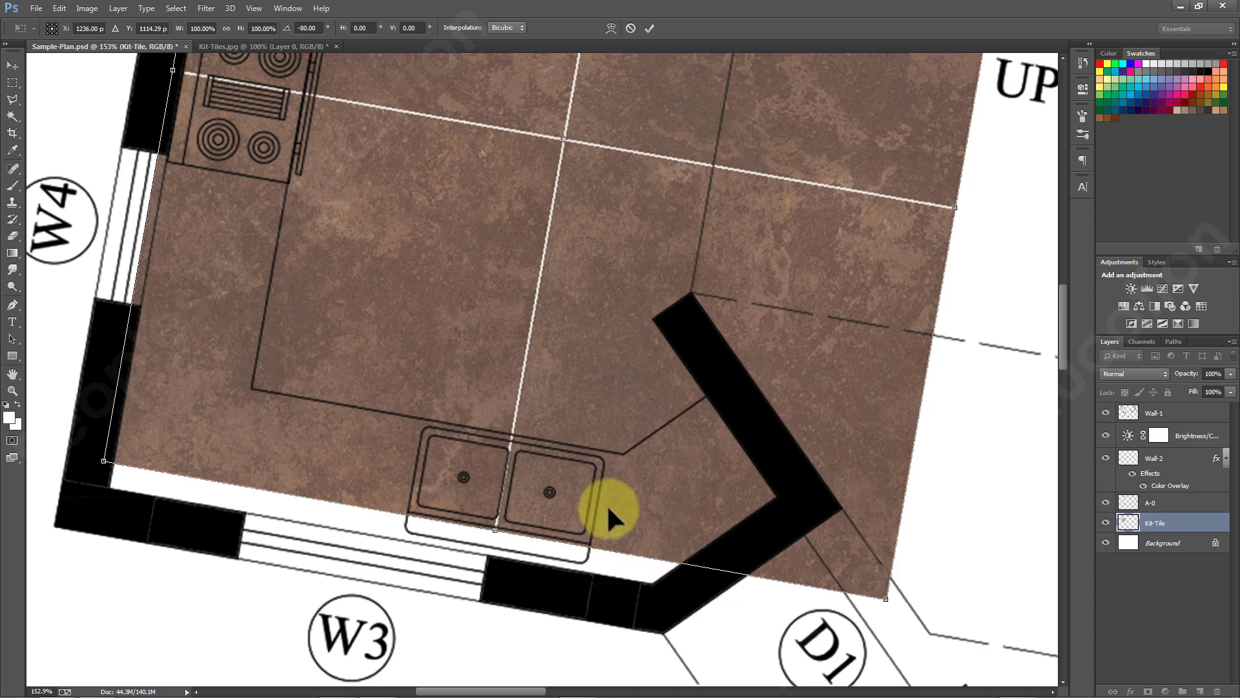
{"action": "scroll", "coordinate": [606, 504], "scroll_direction": "down", "scroll_amount": 2}
{"action": "scroll", "coordinate": [637, 526], "scroll_direction": "down", "scroll_amount": 1}
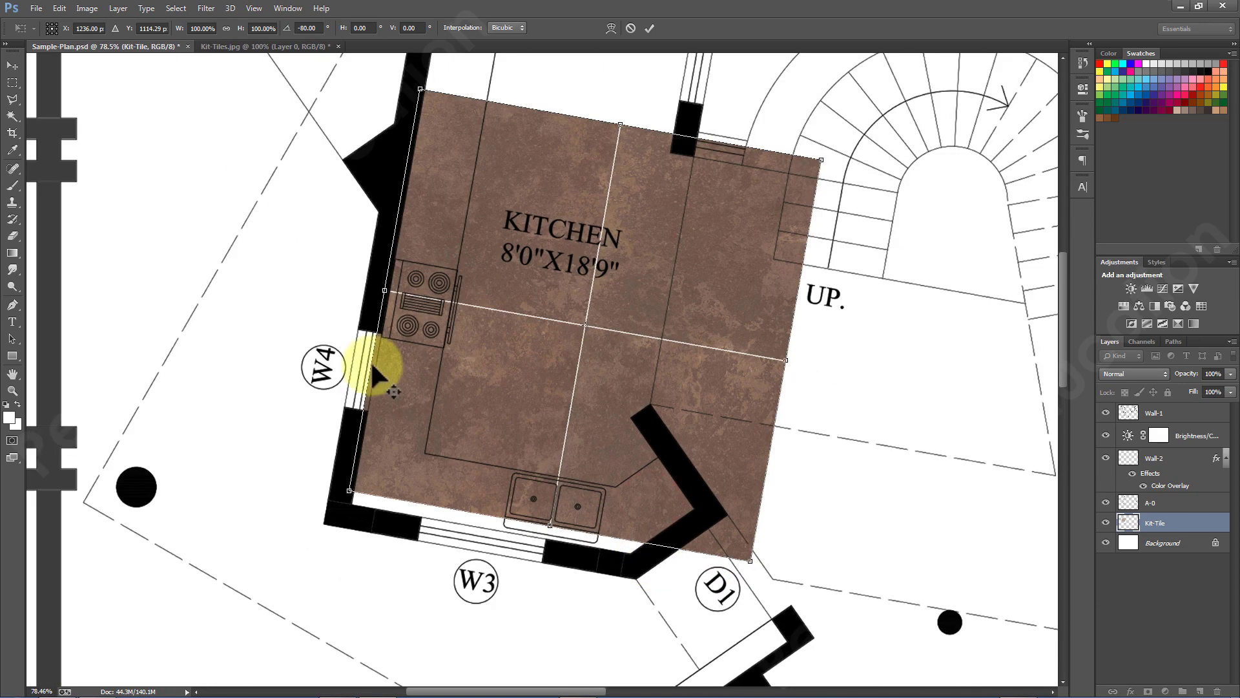
{"action": "scroll", "coordinate": [378, 376], "scroll_direction": "up", "scroll_amount": 1}
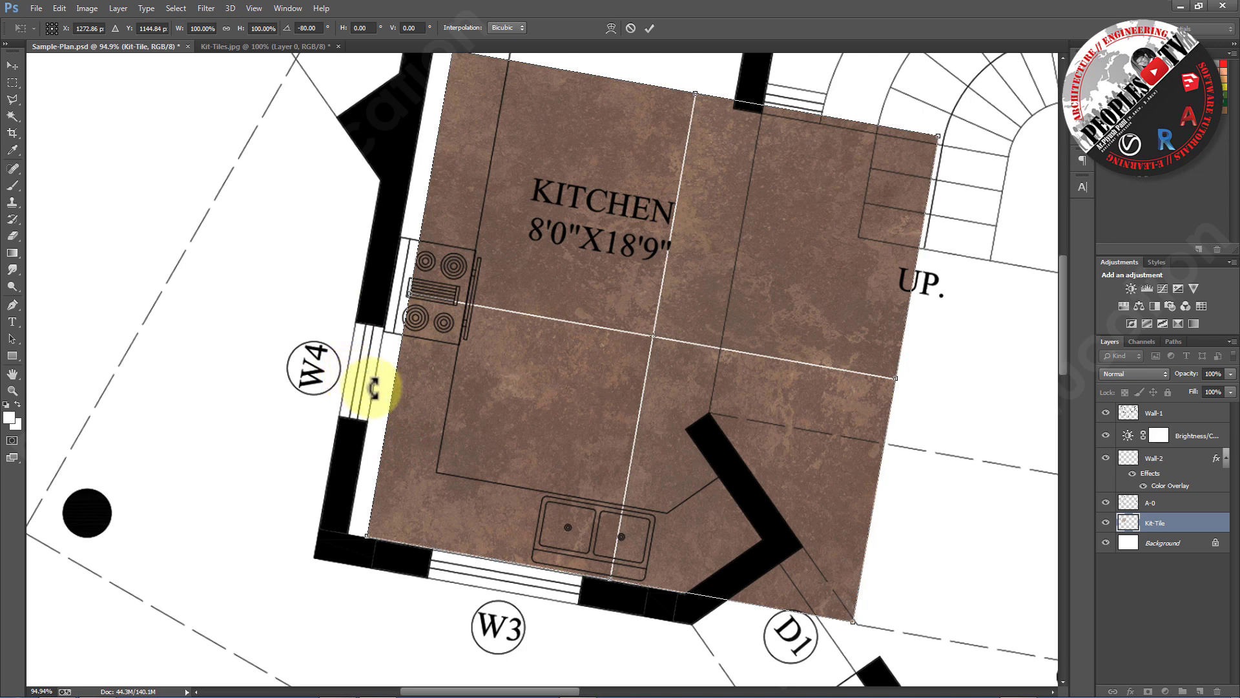
{"action": "key", "text": "Return"}
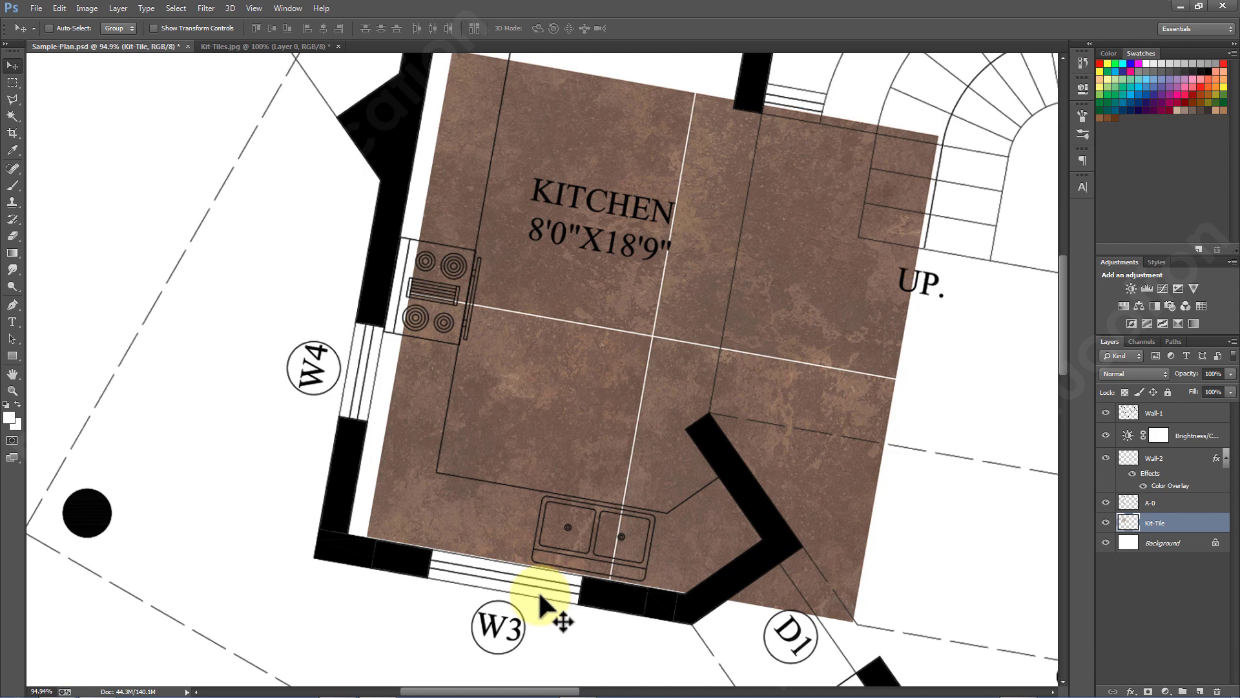
Select Kit-Tile, shift it left, and scale it down to about 37% near the stove.
{"action": "right_click", "coordinate": [480, 437]}
{"action": "left_click", "coordinate": [498, 451]}
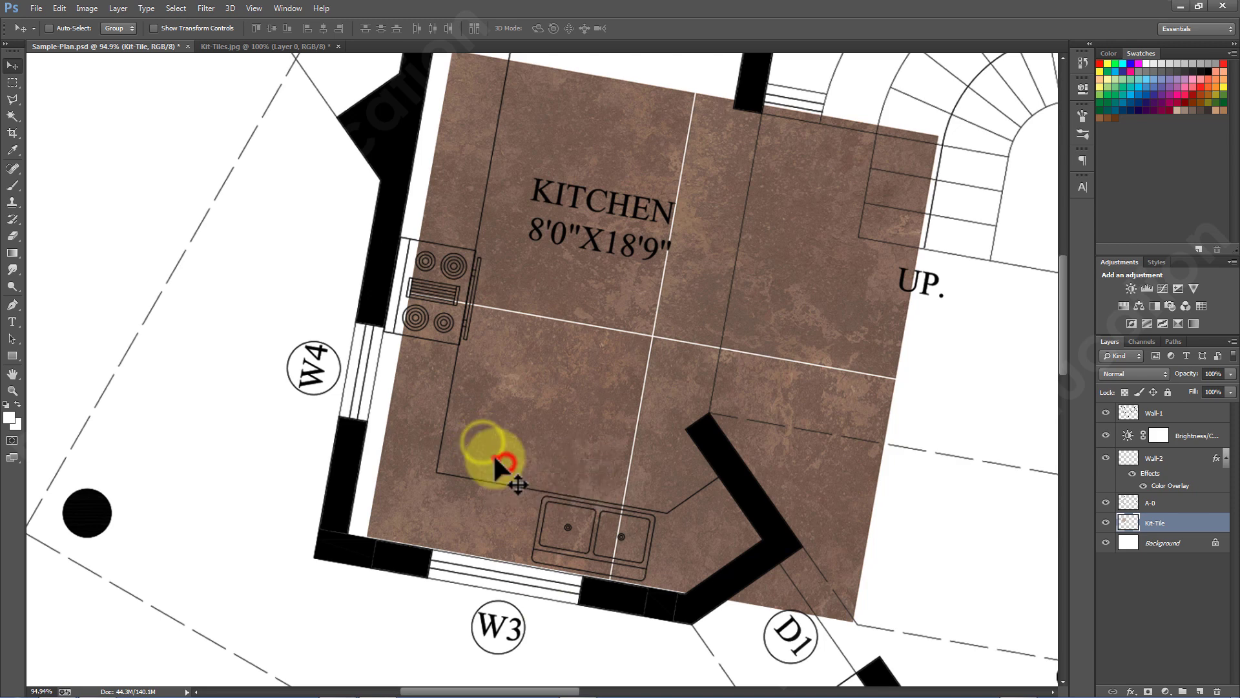
{"action": "left_click_drag", "start_coordinate": [493, 454], "coordinate": [476, 452]}
{"action": "key", "text": "ctrl+t"}
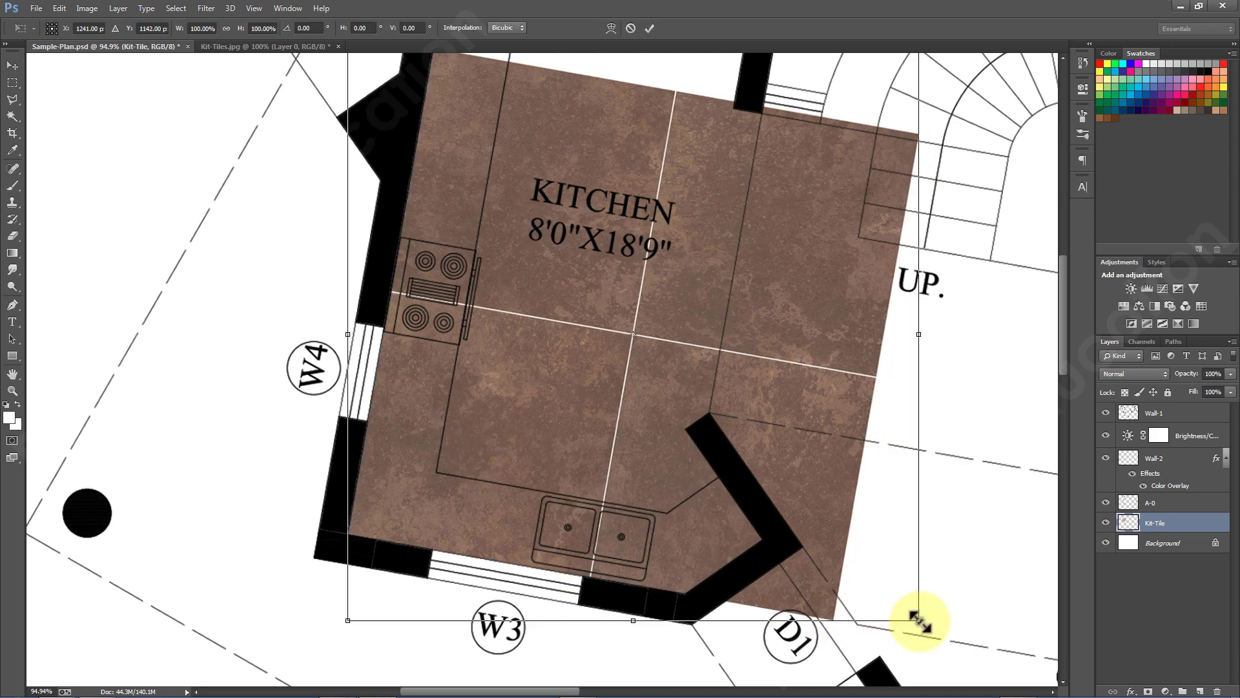
{"action": "left_click_drag", "start_coordinate": [919, 621], "coordinate": [707, 479]}
{"action": "mouse_move", "coordinate": [607, 399]}
{"action": "left_mouse_down"}
{"action": "mouse_move", "coordinate": [455, 446]}
{"action": "mouse_move", "coordinate": [452, 428]}
{"action": "left_mouse_up"}
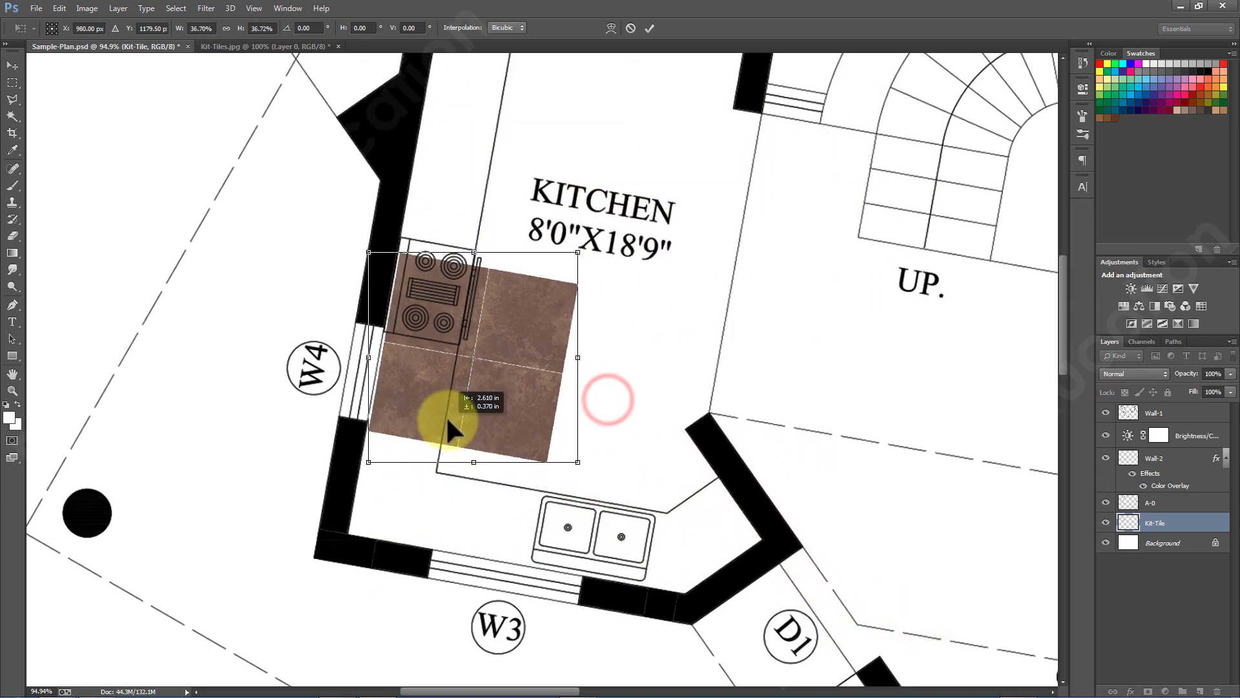
Enlarge the tile patch to about 38.5%, commit, and move it next to the sink.
{"action": "scroll", "coordinate": [462, 417], "scroll_direction": "up", "scroll_amount": 3}
{"action": "left_click", "coordinate": [730, 157]}
{"action": "left_click_drag", "start_coordinate": [754, 104], "coordinate": [774, 83]}
{"action": "key", "text": "Up"}
{"action": "key", "text": "Up"}
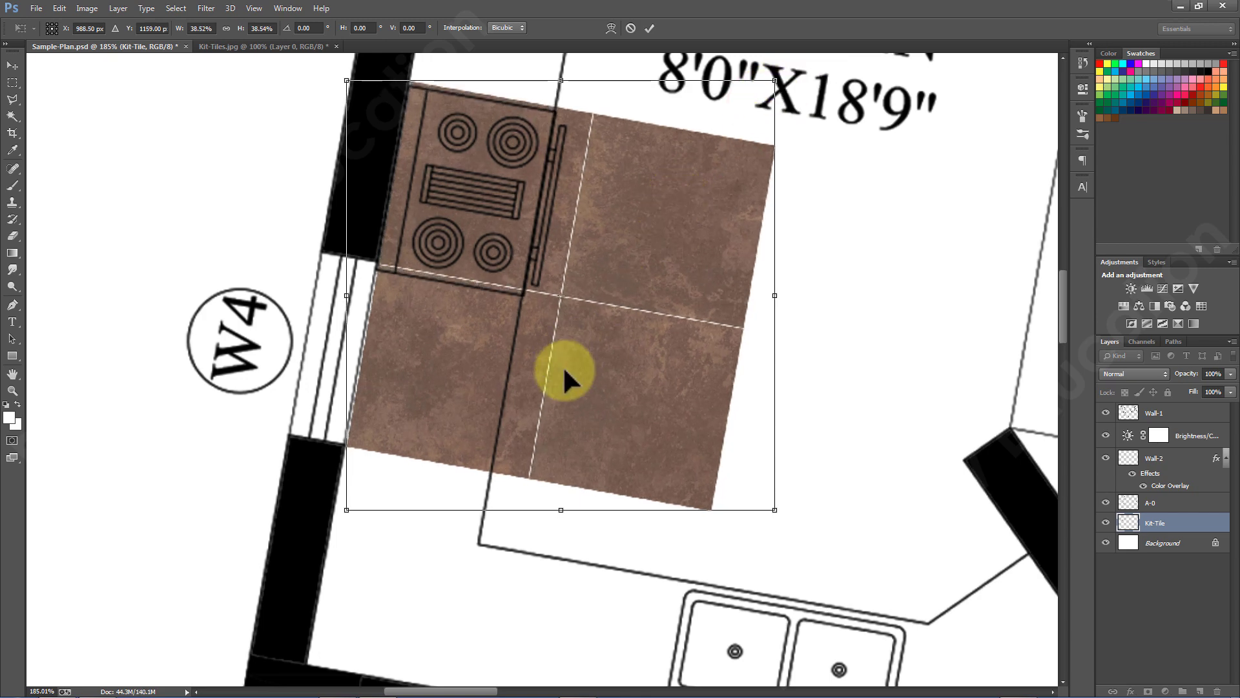
{"action": "scroll", "coordinate": [553, 377], "scroll_direction": "down", "scroll_amount": 3}
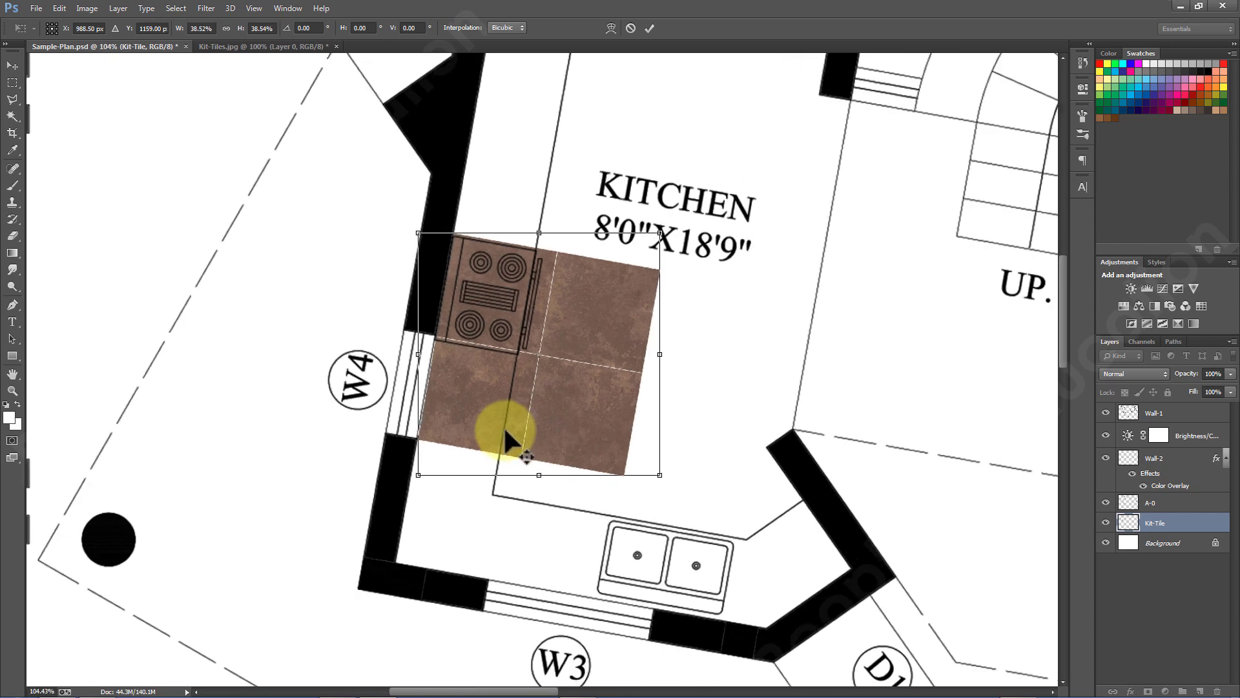
{"action": "double_click", "coordinate": [536, 413]}
{"action": "left_click_drag", "start_coordinate": [536, 414], "coordinate": [602, 483]}
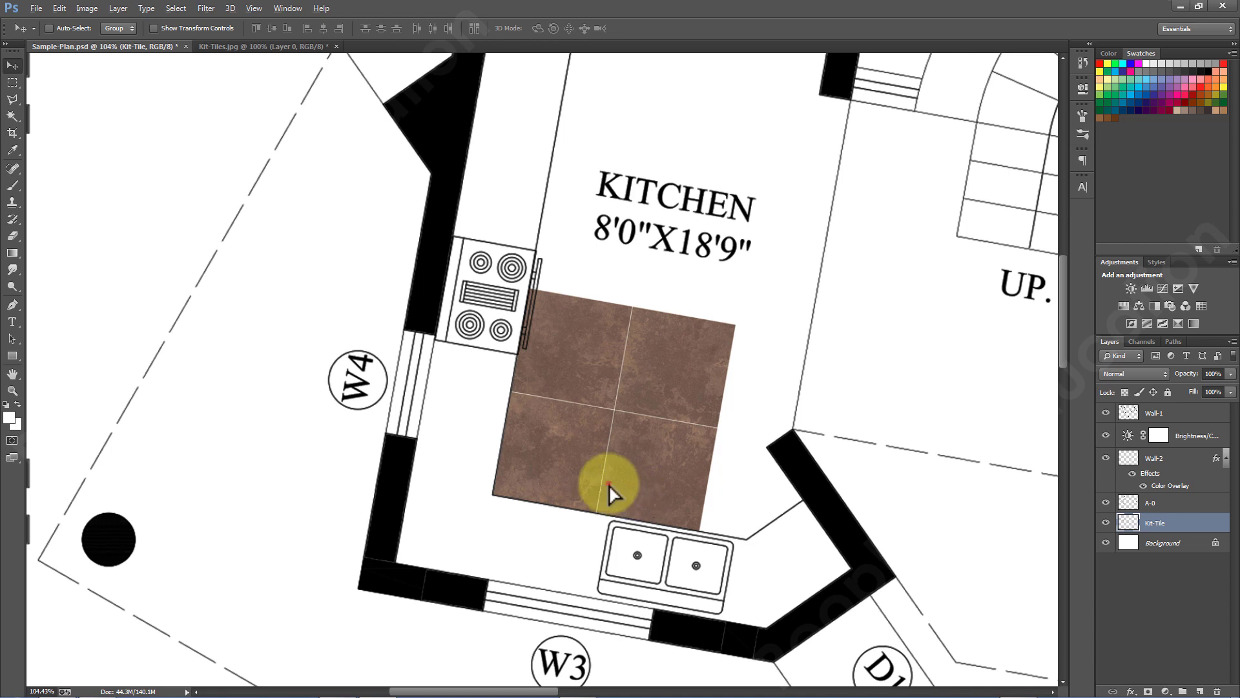
Duplicate the tile patch rightward, then copy the pair upward twice to the kitchen's top wall.
{"action": "left_click_drag", "start_coordinate": [608, 484], "coordinate": [812, 513]}
{"action": "key", "text": "Up"}
{"action": "key", "text": "Left"}
{"action": "key", "text": "Left"}
{"action": "key", "text": "Left"}
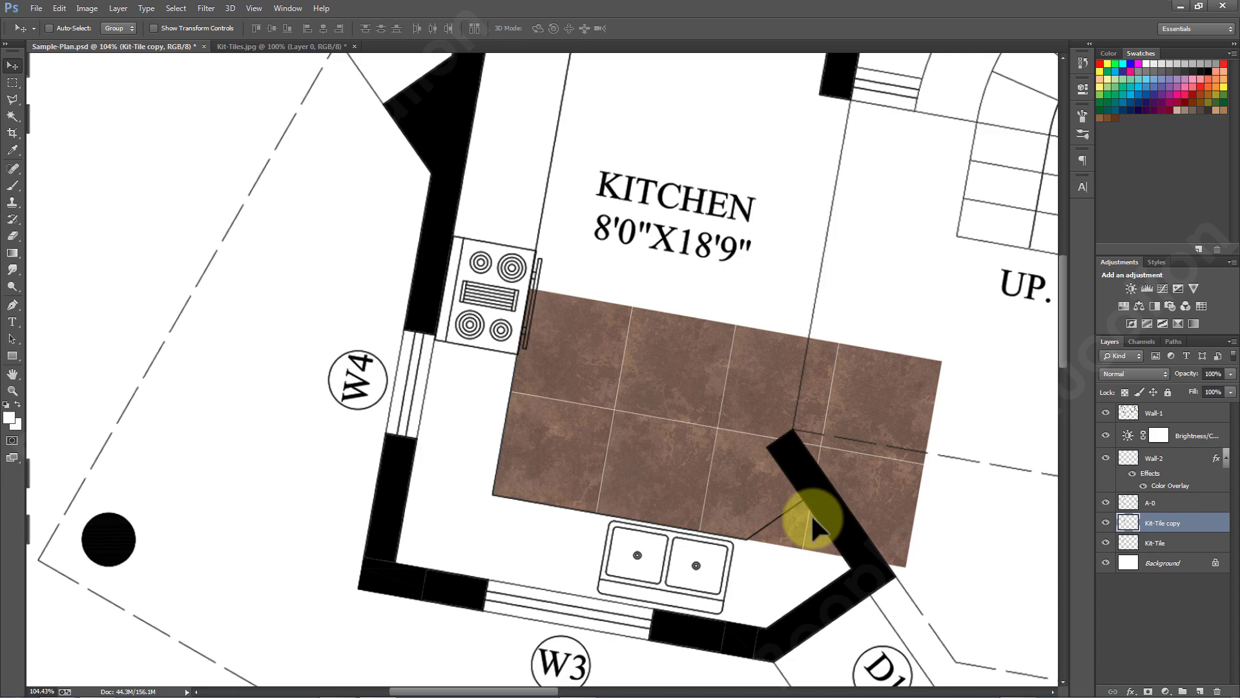
{"action": "scroll", "coordinate": [617, 592], "scroll_direction": "down", "scroll_amount": 2}
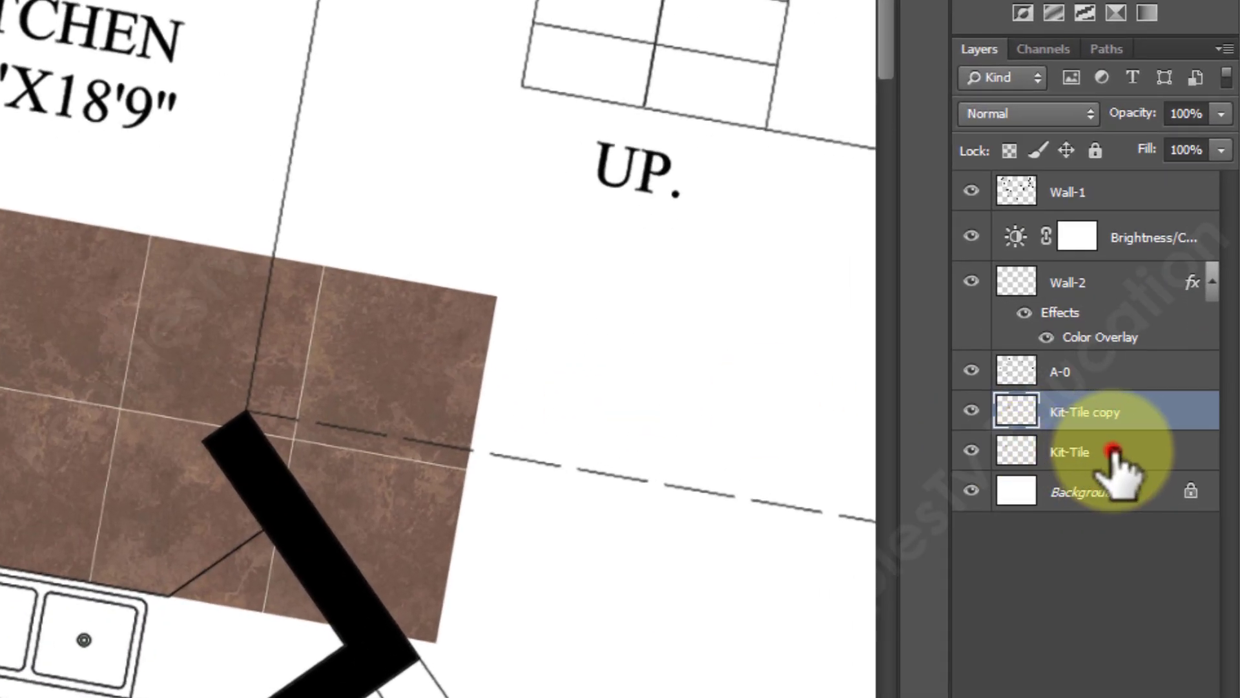
{"action": "left_click", "coordinate": [1115, 460], "text": "shift"}
{"action": "left_click_drag", "start_coordinate": [593, 460], "coordinate": [621, 290]}
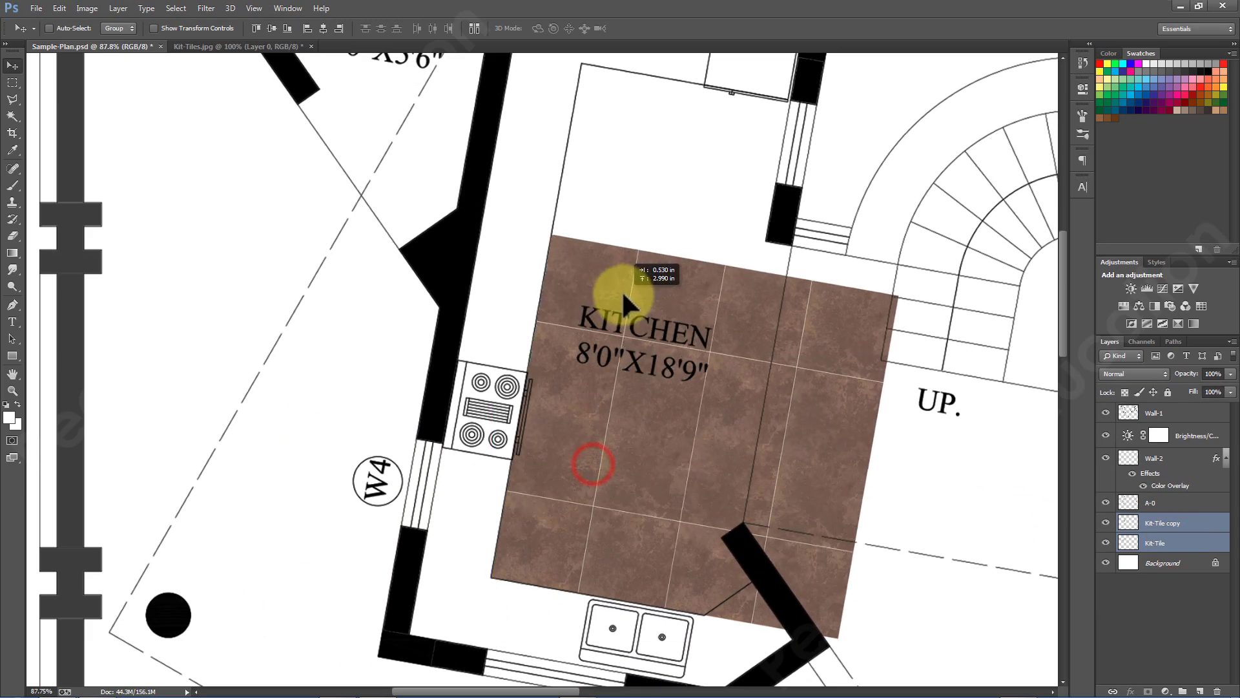
{"action": "key", "text": "Up"}
{"action": "key", "text": "Up"}
{"action": "key", "text": "Up"}
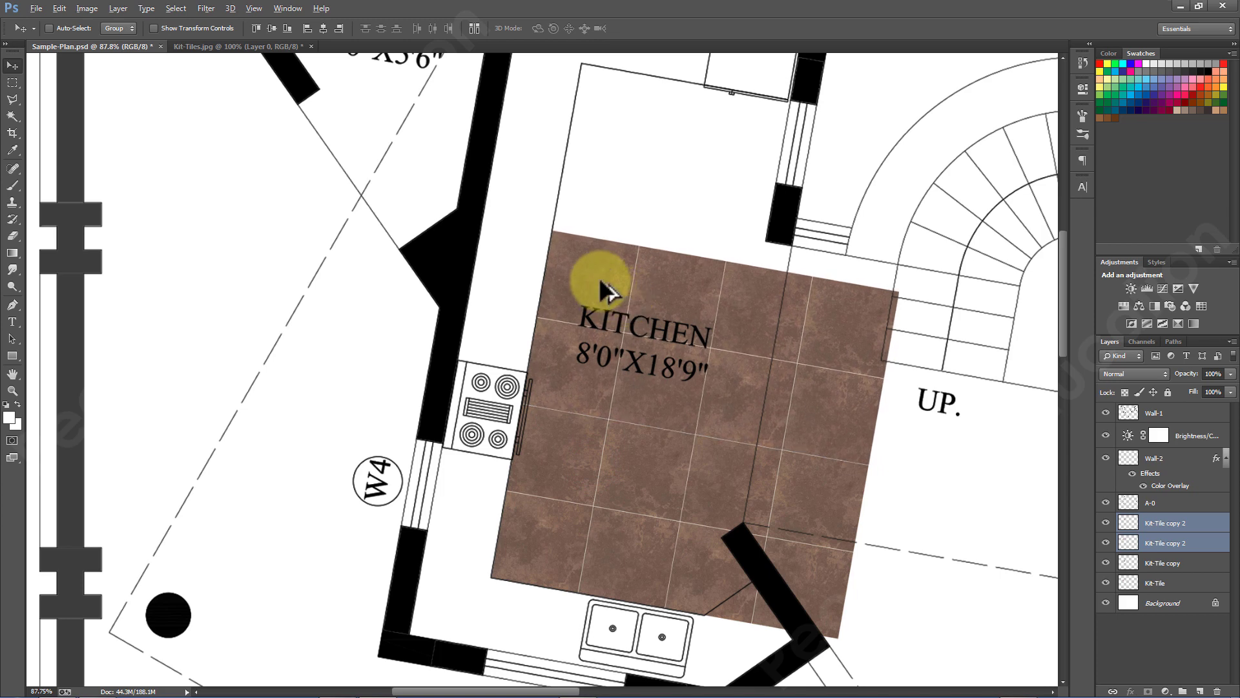
{"action": "left_click_drag", "start_coordinate": [601, 282], "coordinate": [626, 109]}
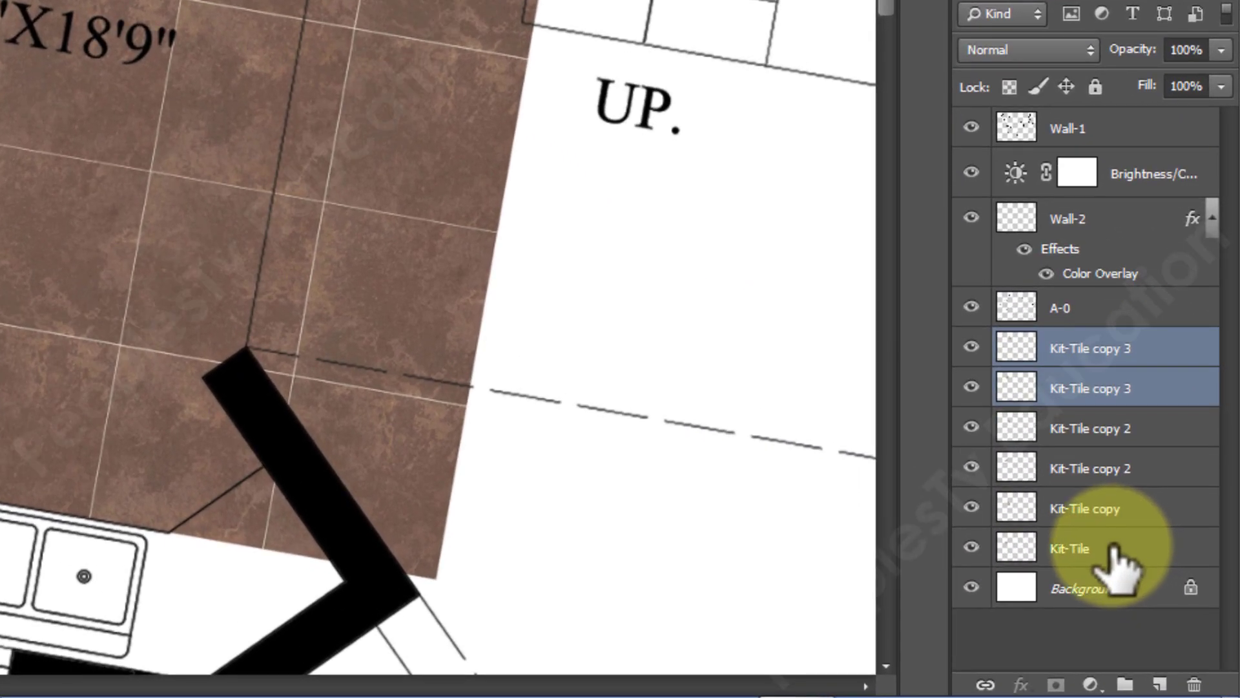
Merge all six Kit-Tile layers into one layer.
{"action": "left_click", "coordinate": [1175, 621], "text": "shift"}
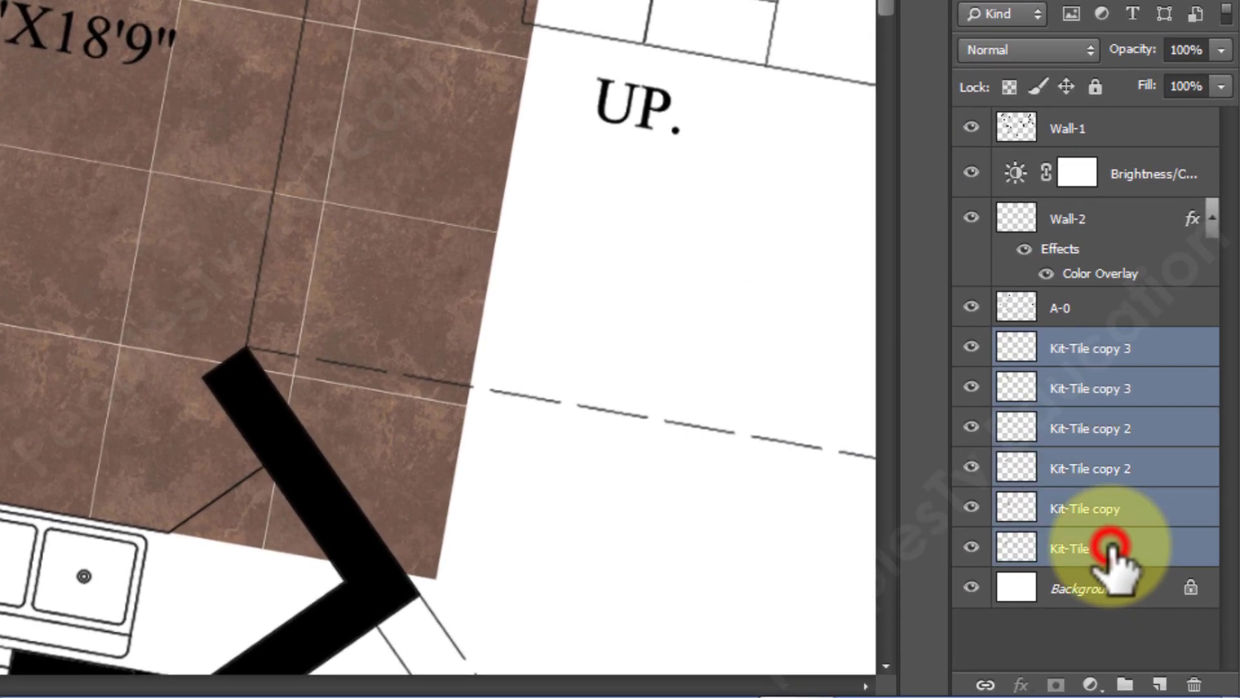
{"action": "right_click", "coordinate": [1112, 554]}
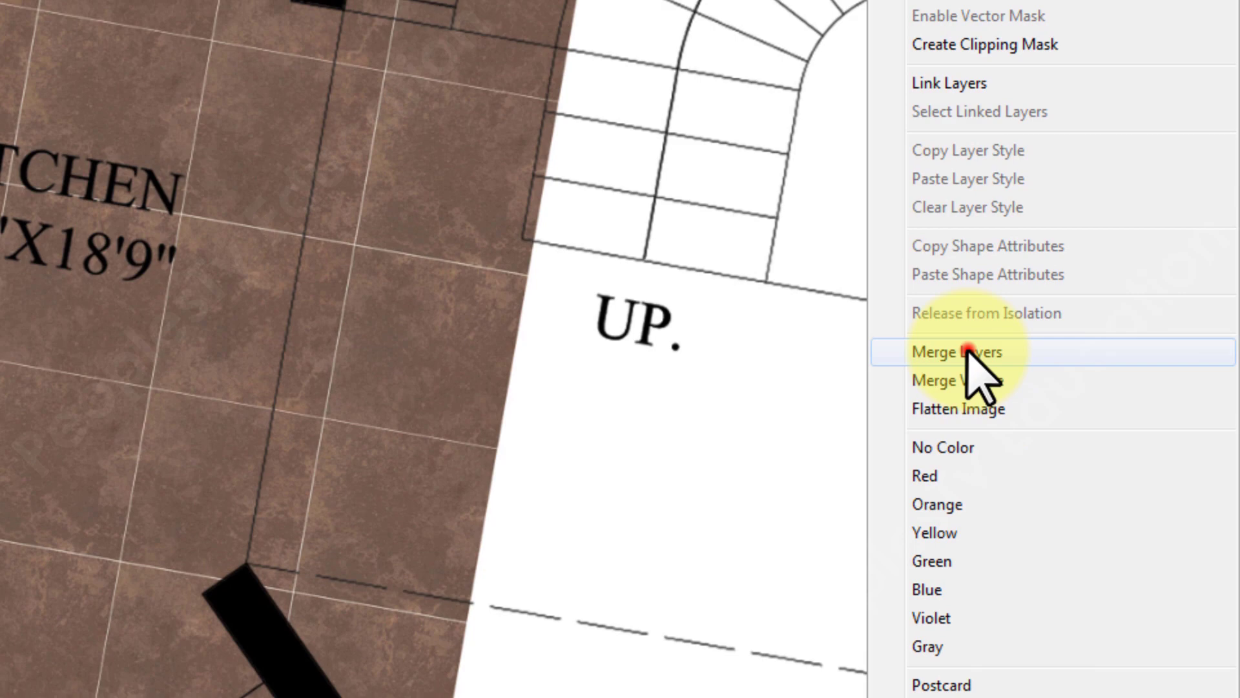
{"action": "left_click", "coordinate": [968, 352]}
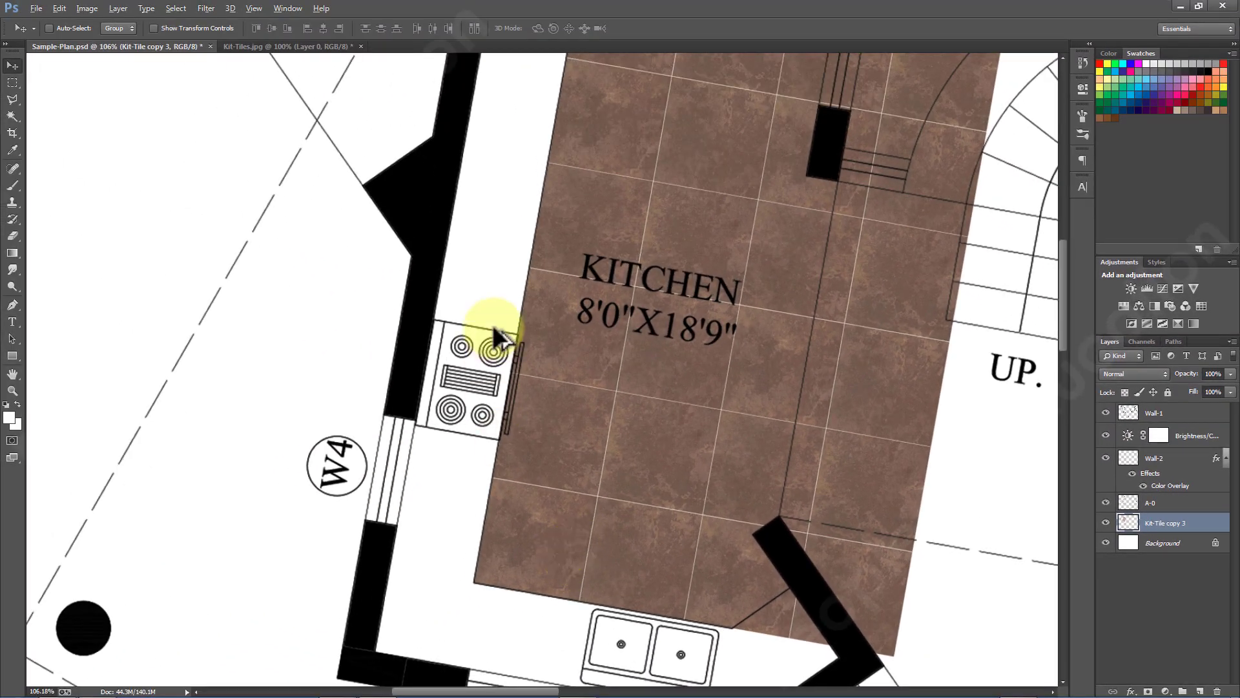
{"action": "scroll", "coordinate": [636, 584], "scroll_direction": "down", "scroll_amount": 2}
{"action": "scroll", "coordinate": [794, 535], "scroll_direction": "up", "scroll_amount": 3}
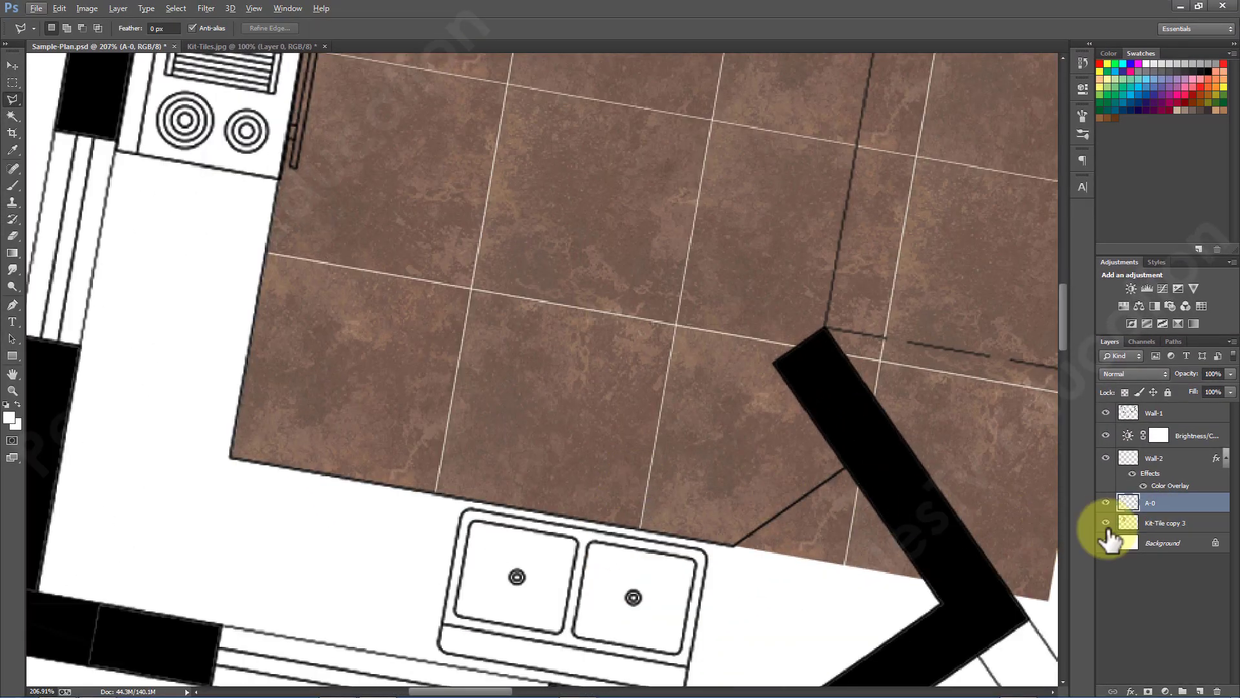
On the merged tile layer, trace a polygonal outline of the kitchen floor around walls and counter.
{"action": "left_click", "coordinate": [1157, 524]}
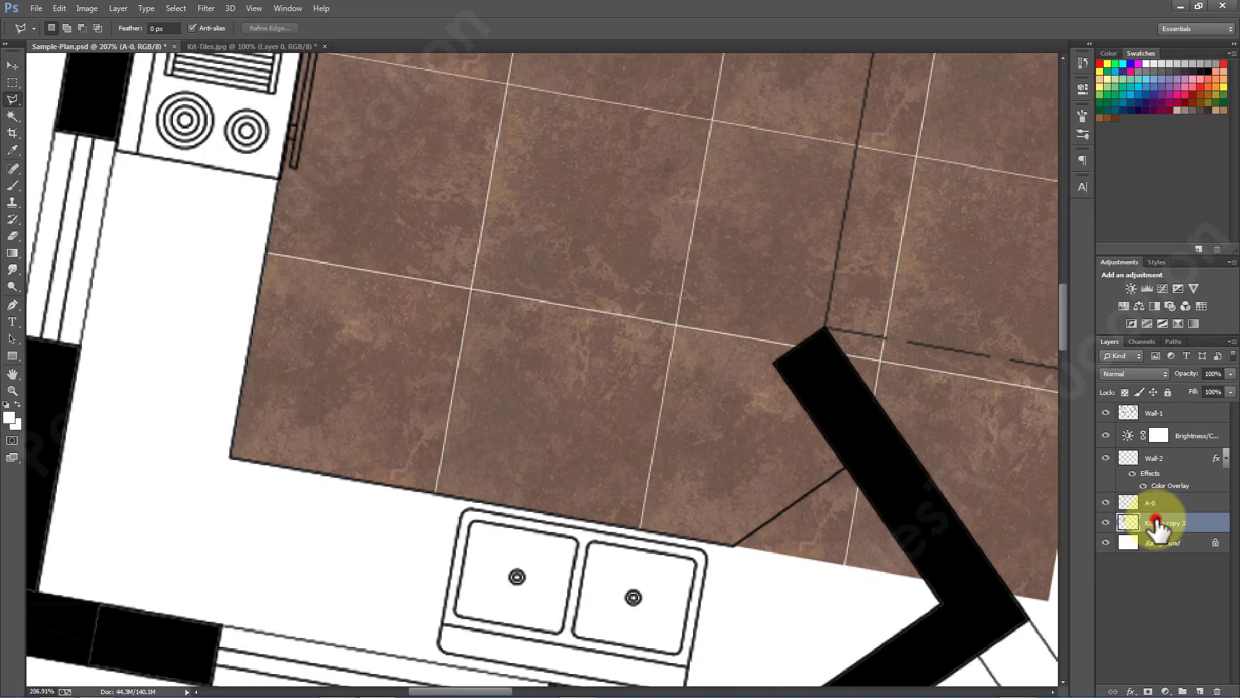
{"action": "left_click", "coordinate": [846, 469]}
{"action": "left_click", "coordinate": [734, 546]}
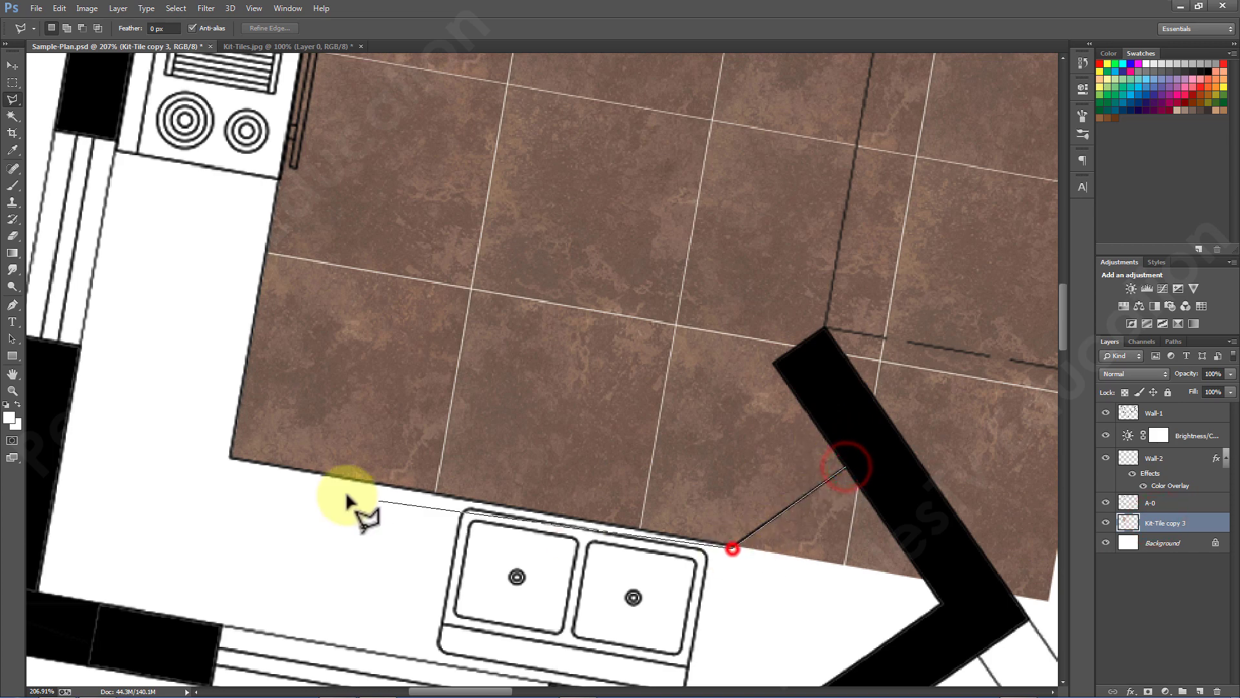
{"action": "left_click", "coordinate": [230, 459]}
{"action": "left_click", "coordinate": [443, 149]}
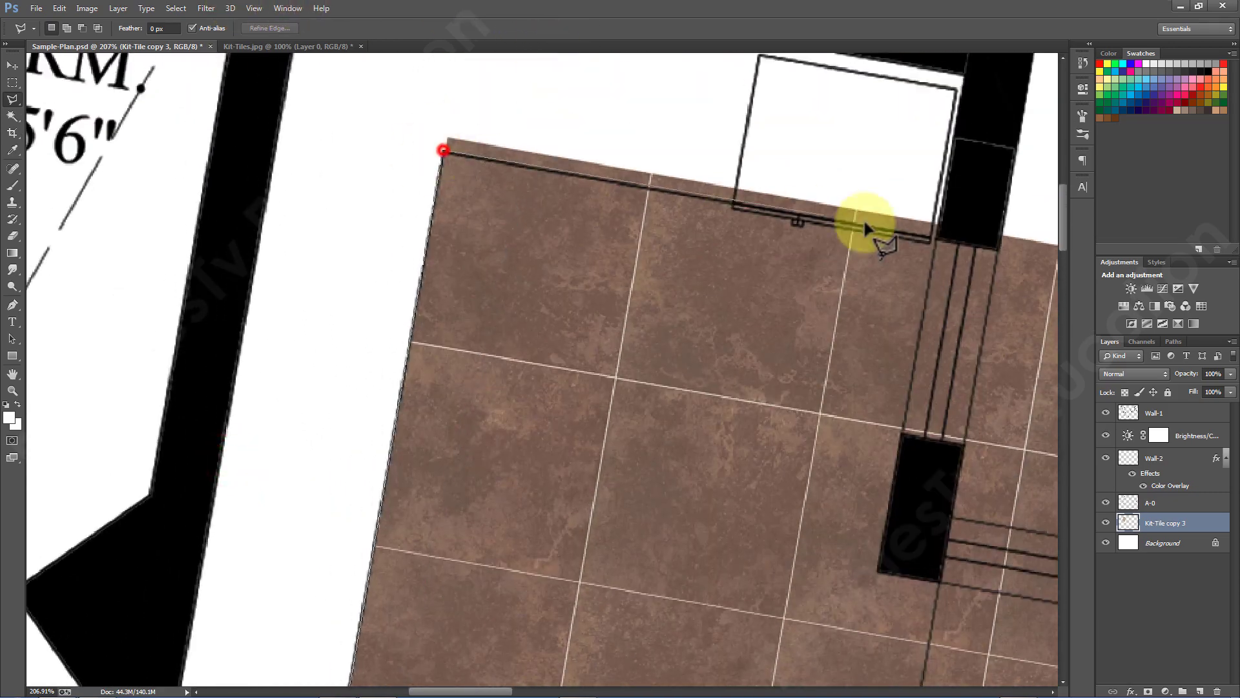
{"action": "left_click", "coordinate": [937, 239]}
{"action": "left_click", "coordinate": [877, 572]}
{"action": "left_click", "coordinate": [943, 578]}
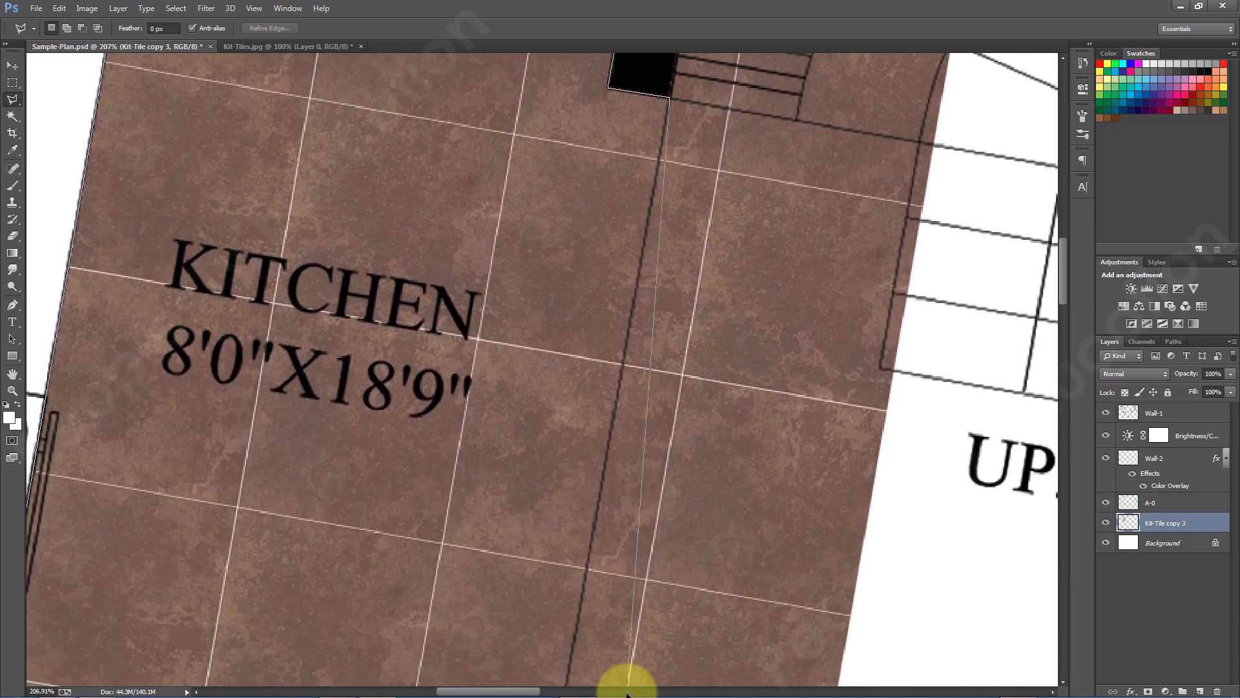
{"action": "left_click", "coordinate": [554, 405]}
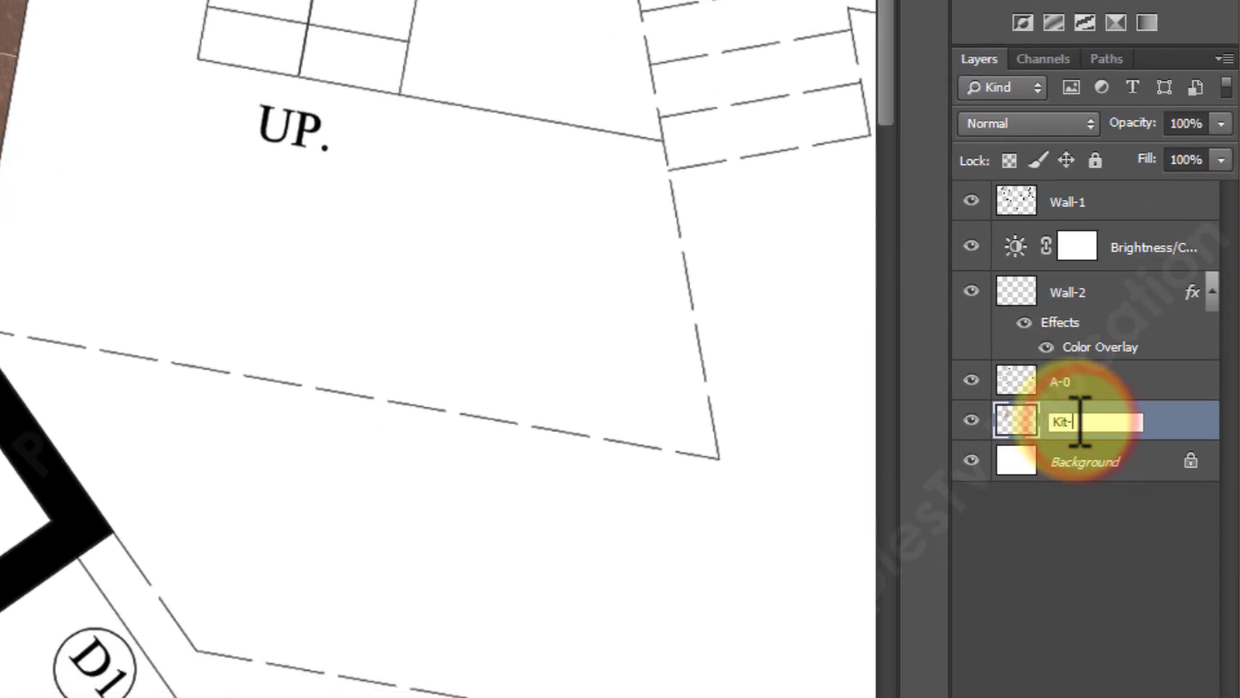
Name the trimmed tile layer Kit-Flr and set its opacity to 70%.
{"action": "type", "text": "Flr"}
{"action": "key", "text": "Return"}
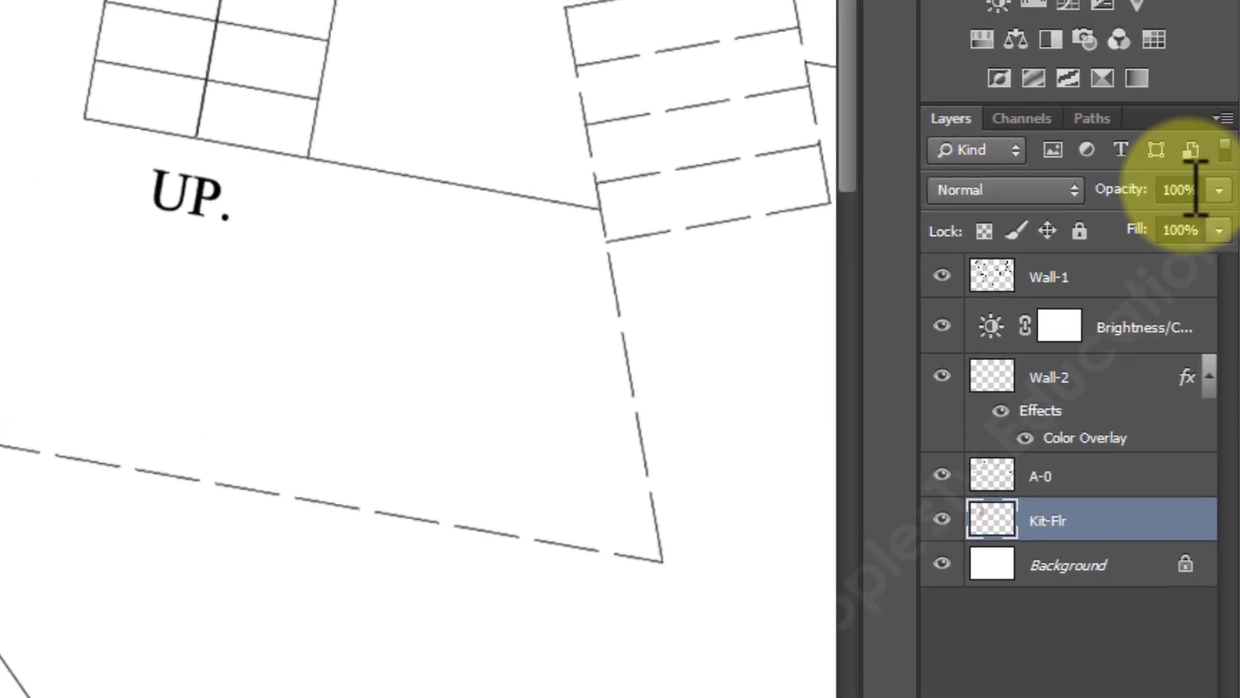
{"action": "left_click", "coordinate": [1186, 123]}
{"action": "type", "text": "70"}
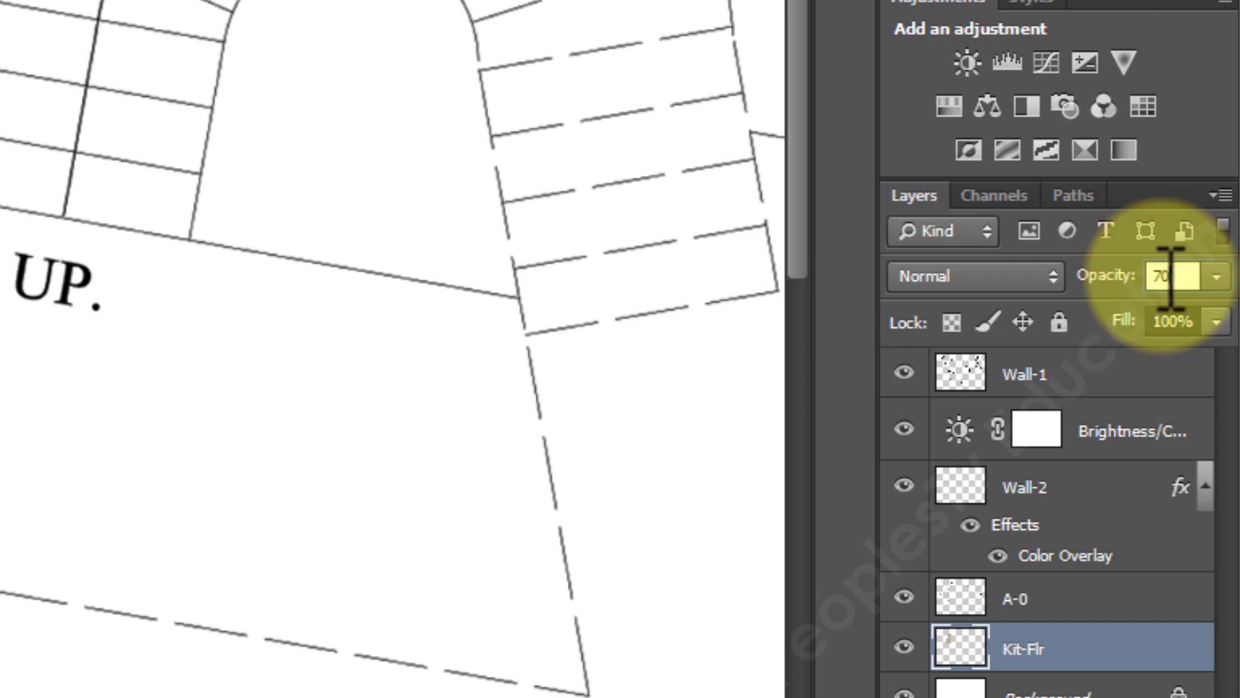
{"action": "key", "text": "Return"}
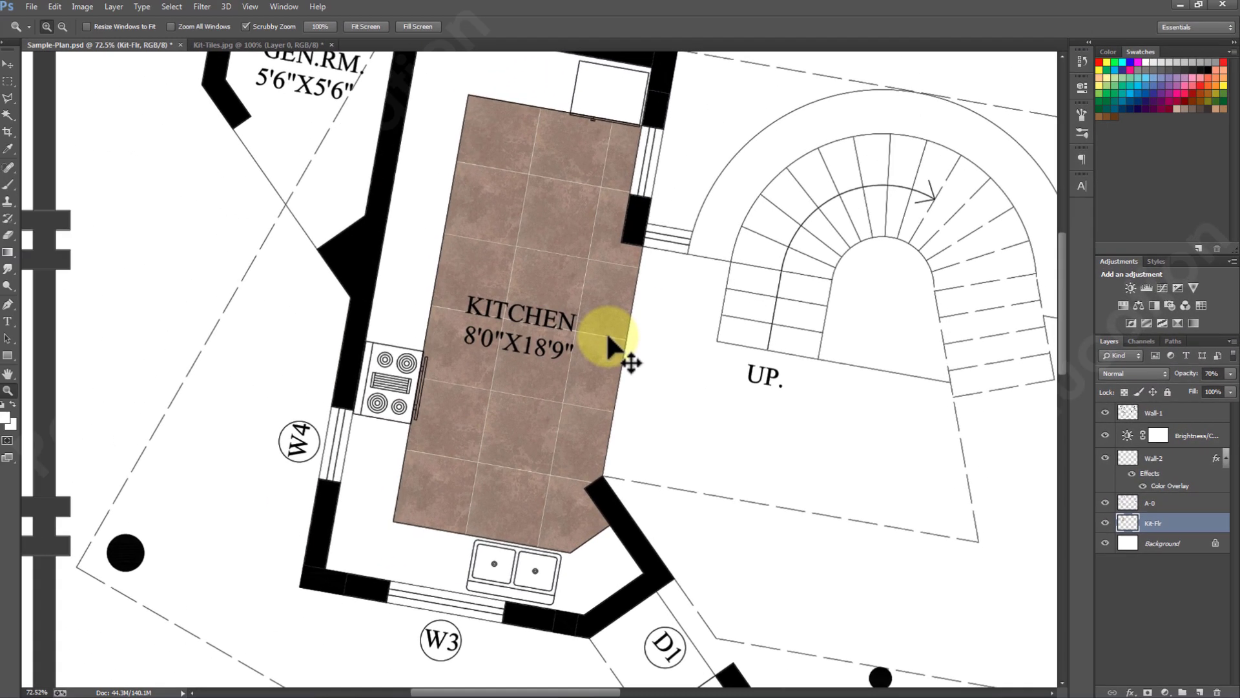
Fit the floor plan on screen and switch to the Move tool.
{"action": "right_click", "coordinate": [608, 342]}
{"action": "left_click", "coordinate": [632, 348]}
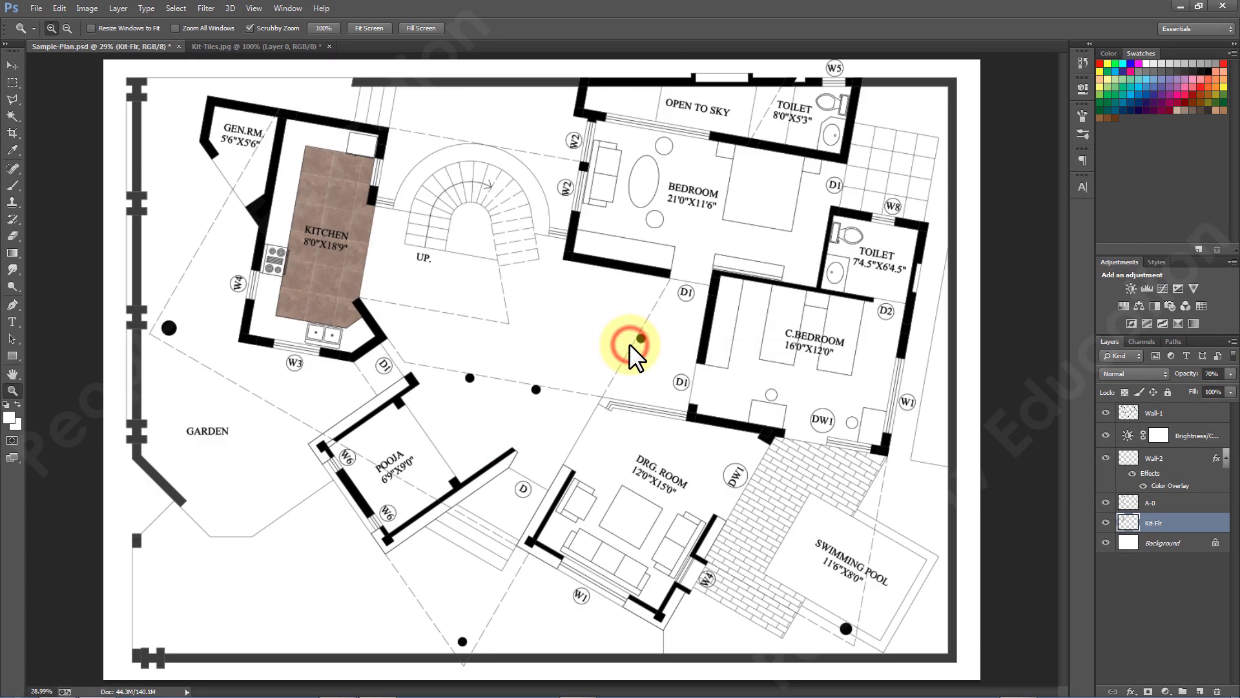
{"action": "key", "text": "v"}
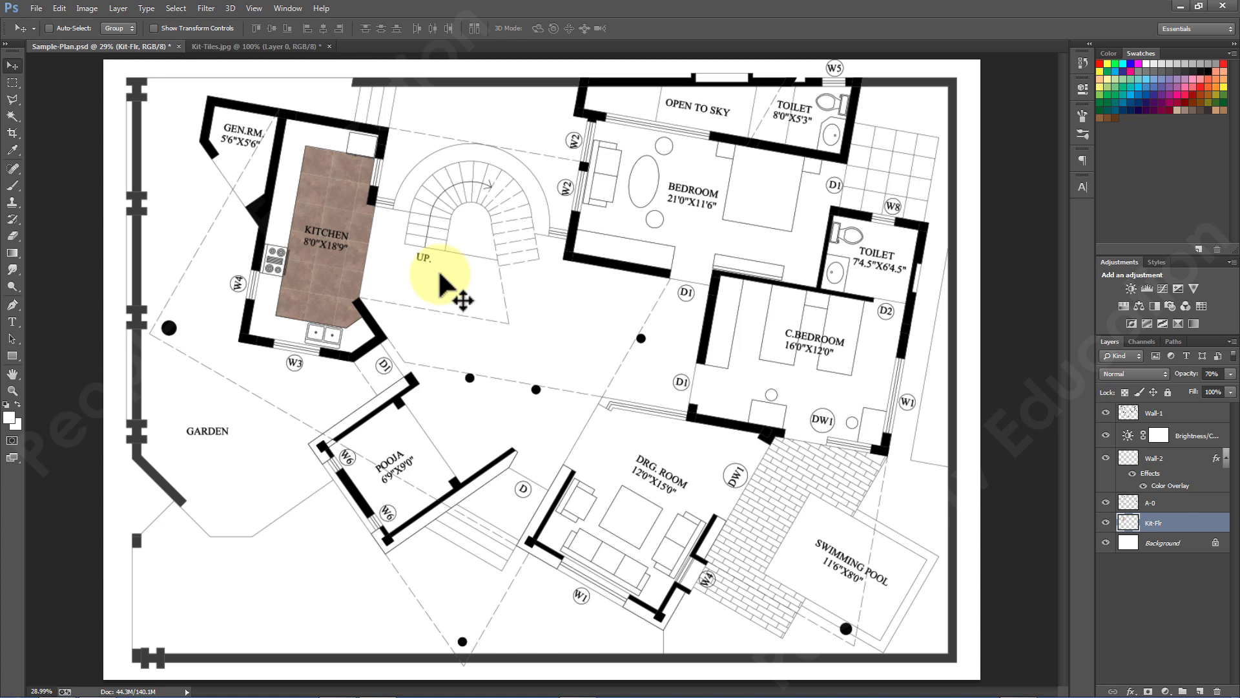
Delete the brown Kit-Flr kitchen tile layer.
{"action": "key", "text": "Delete"}
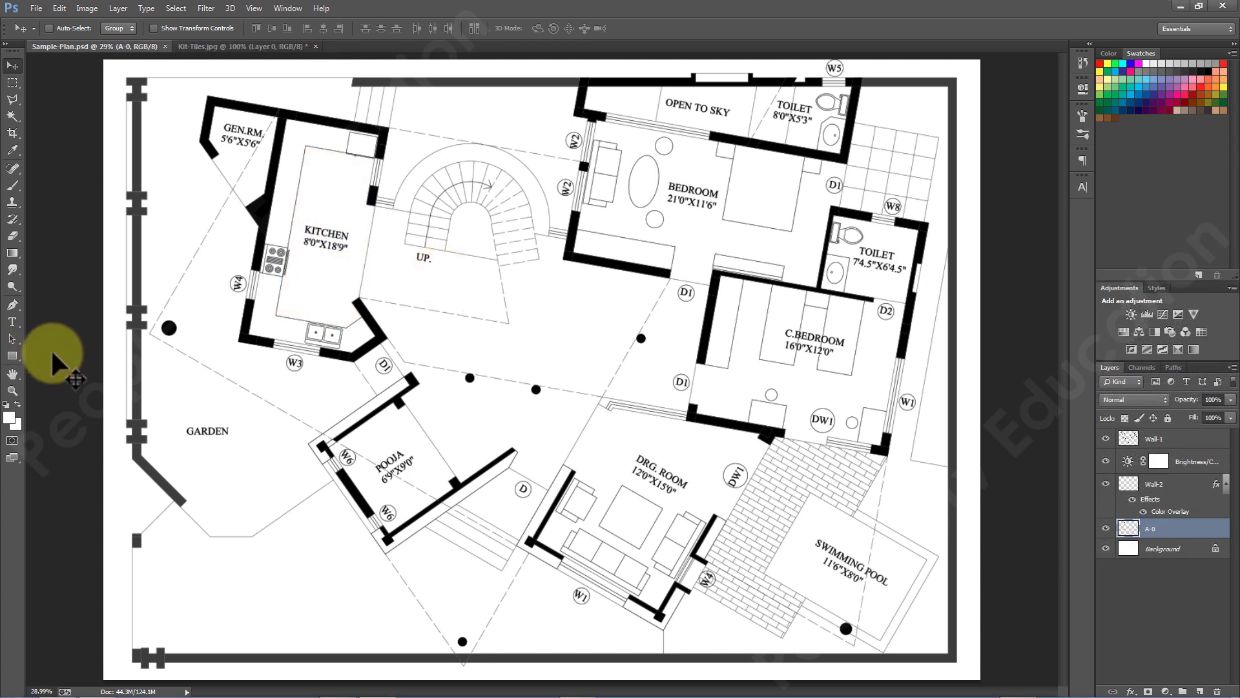
{"action": "scroll", "coordinate": [175, 102], "scroll_direction": "up", "scroll_amount": 5}
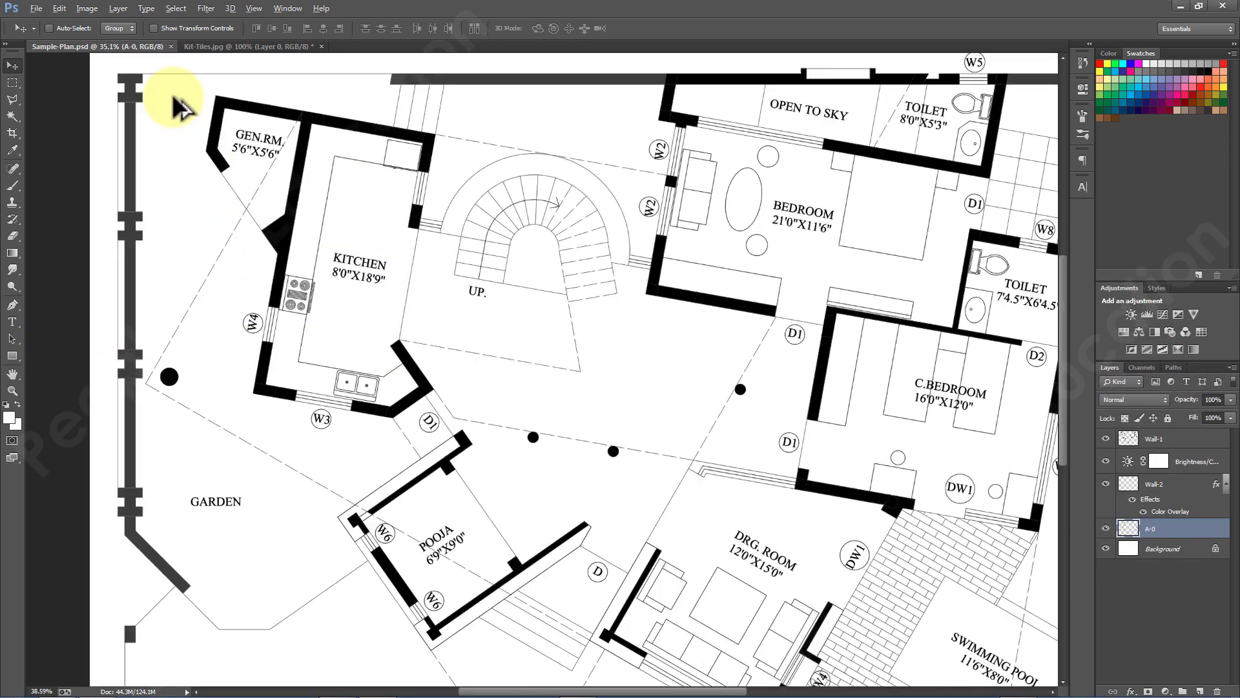
{"action": "left_click", "coordinate": [189, 181]}
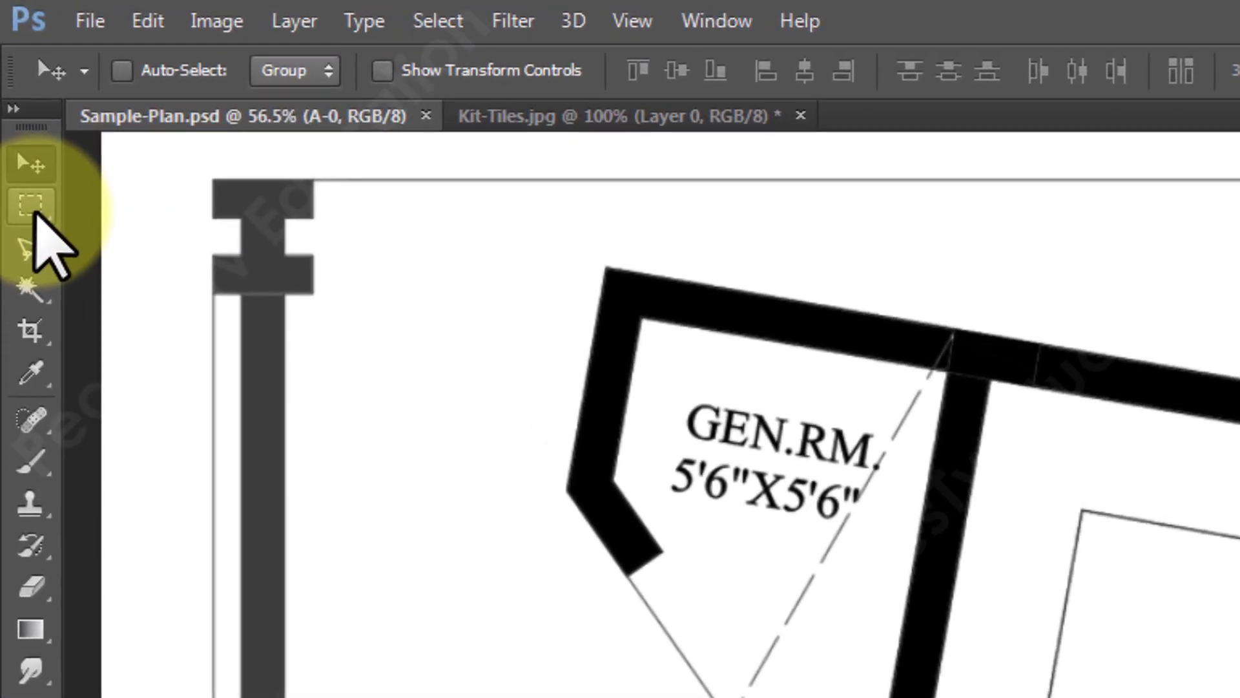
Draw an elliptical selection from GEN.RM's corner and move it over the kitchen.
{"action": "left_click", "coordinate": [25, 163]}
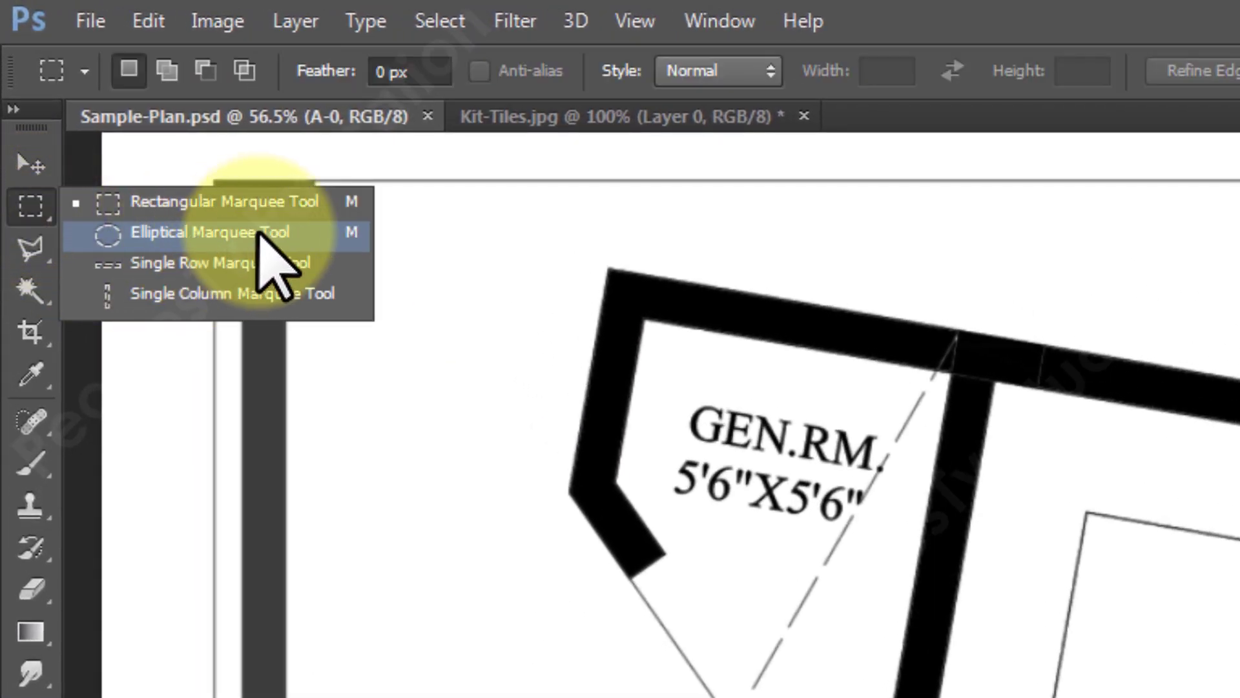
{"action": "left_click", "coordinate": [243, 233]}
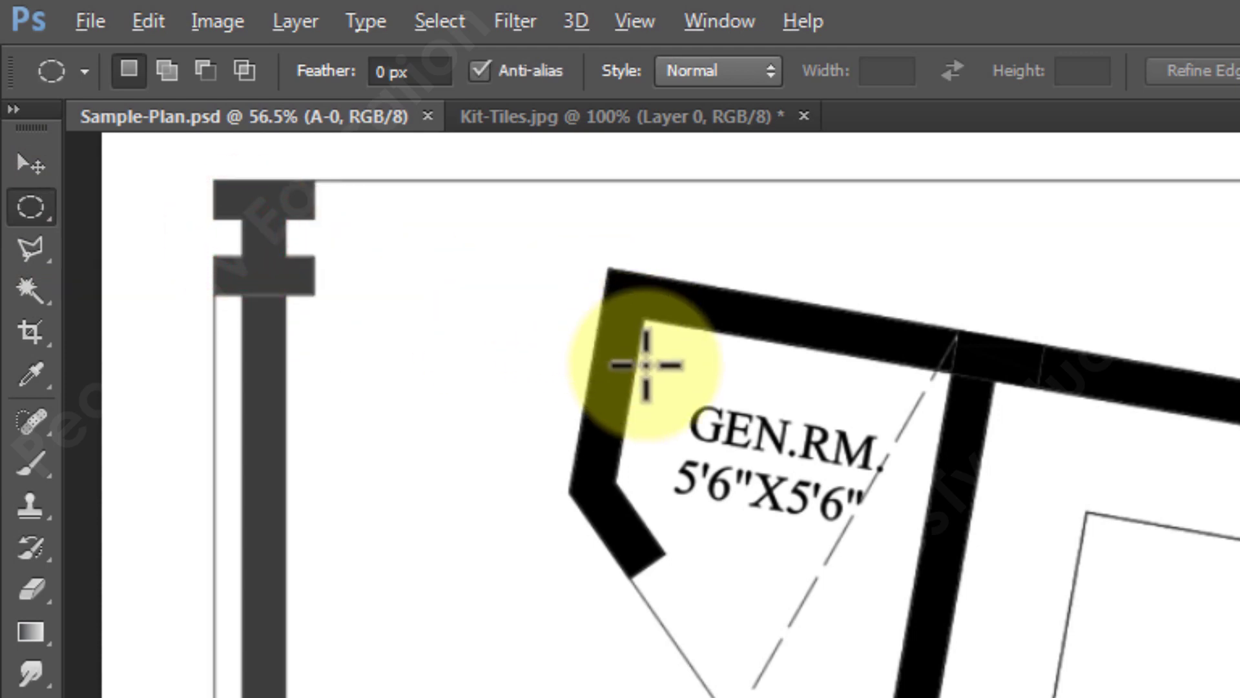
{"action": "scroll", "coordinate": [640, 357], "scroll_direction": "down", "scroll_amount": 1}
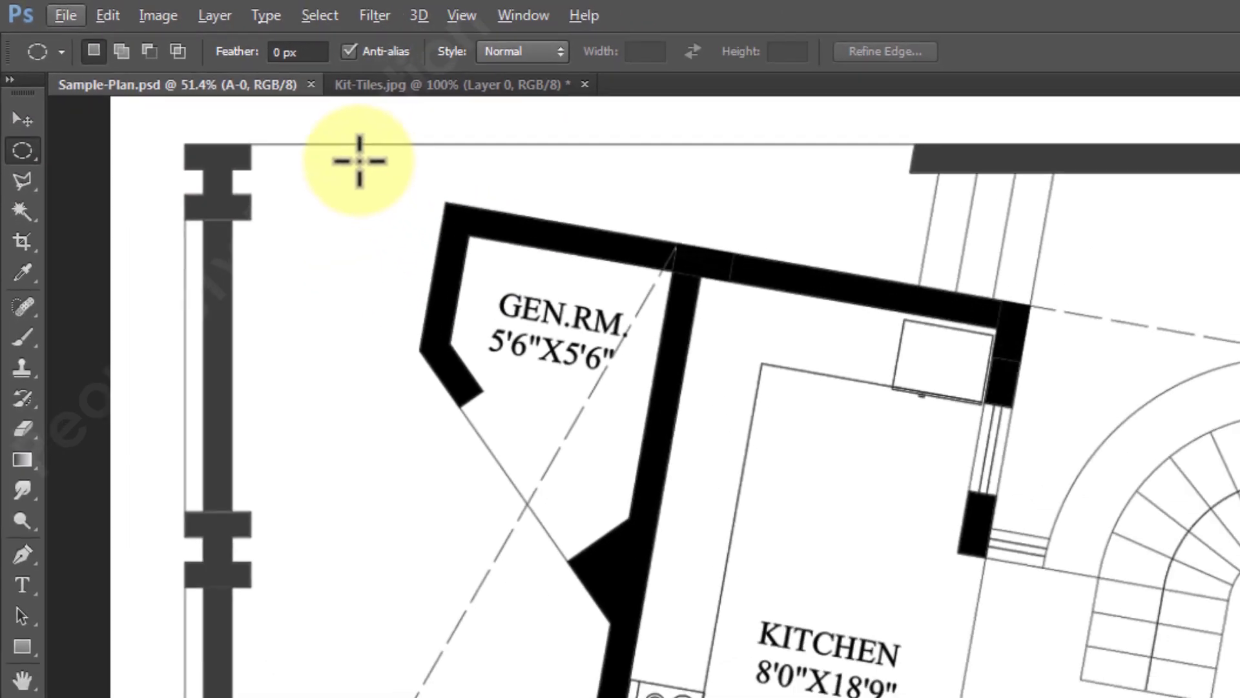
{"action": "left_click_drag", "start_coordinate": [356, 156], "coordinate": [1239, 697]}
{"action": "left_click_drag", "start_coordinate": [690, 592], "coordinate": [689, 592]}
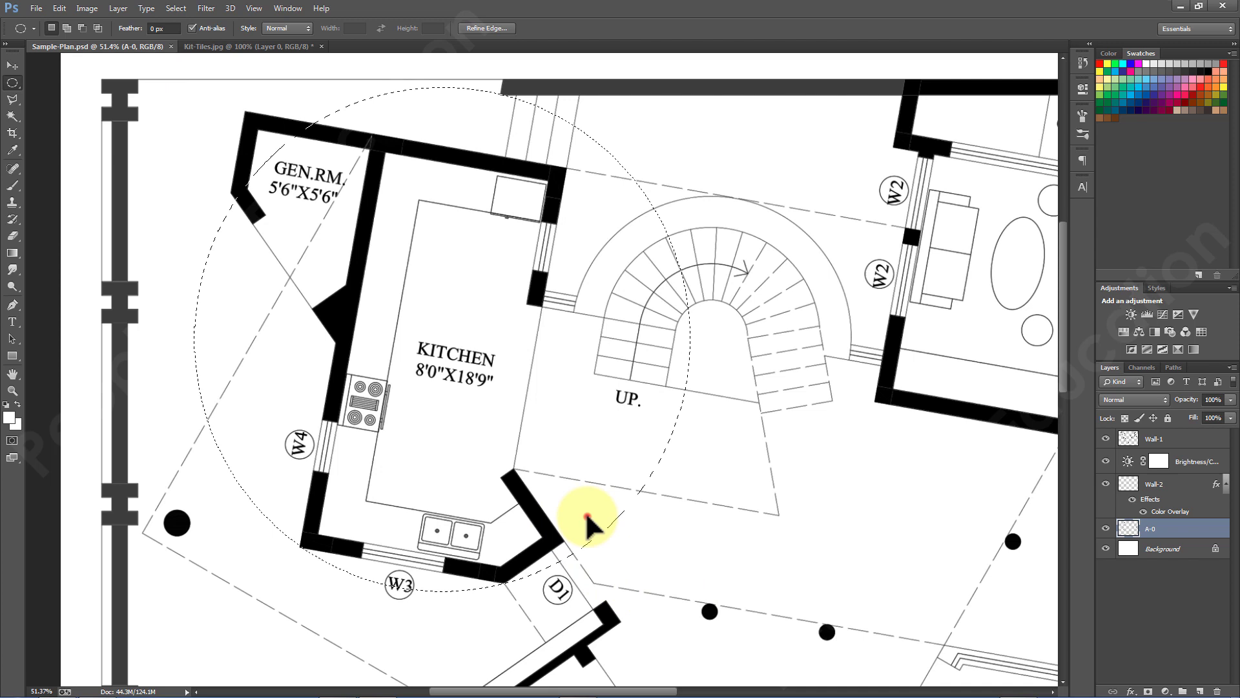
{"action": "left_click_drag", "start_coordinate": [588, 517], "coordinate": [598, 539]}
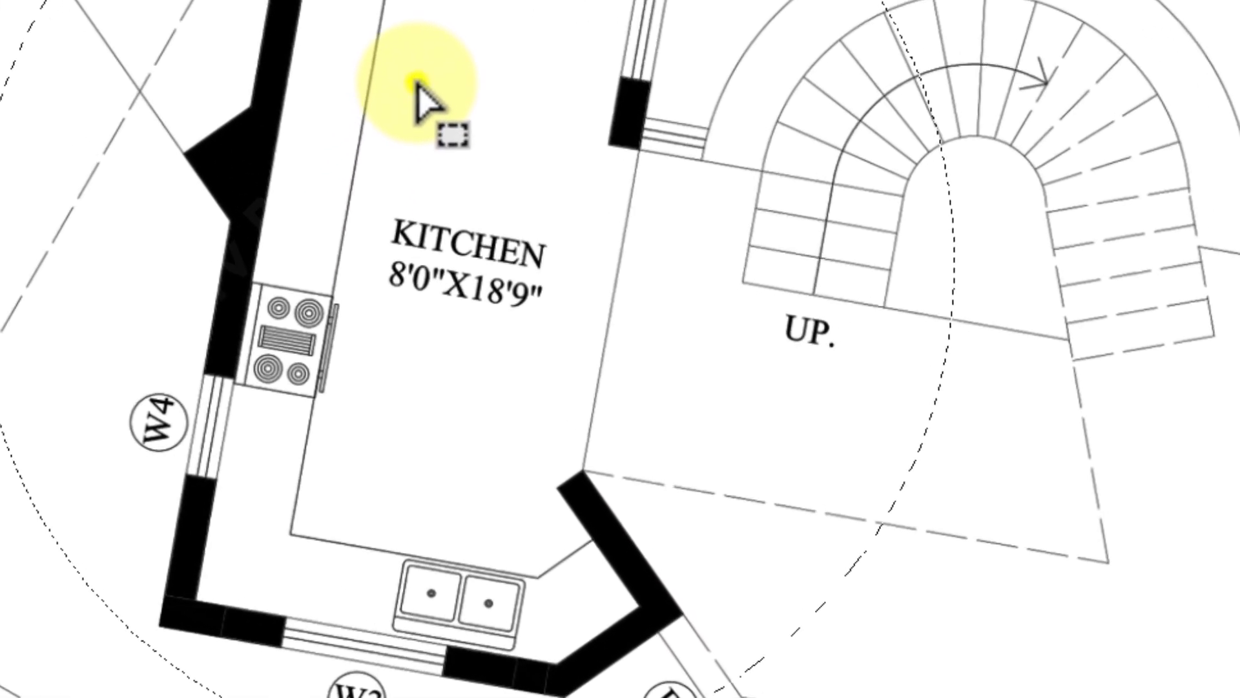
Create a new Kit-Flr layer and fill the circular selection with pink.
{"action": "right_click", "coordinate": [418, 82]}
{"action": "left_click", "coordinate": [504, 349]}
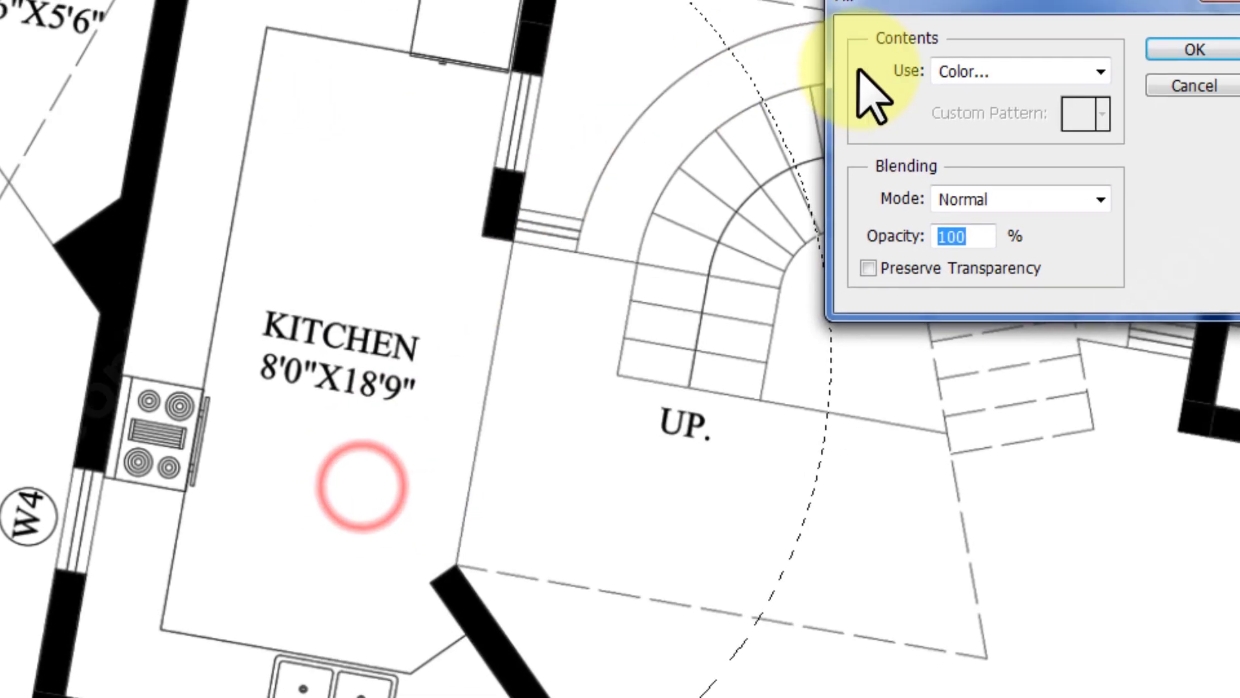
{"action": "left_click", "coordinate": [947, 71]}
{"action": "left_click", "coordinate": [995, 141]}
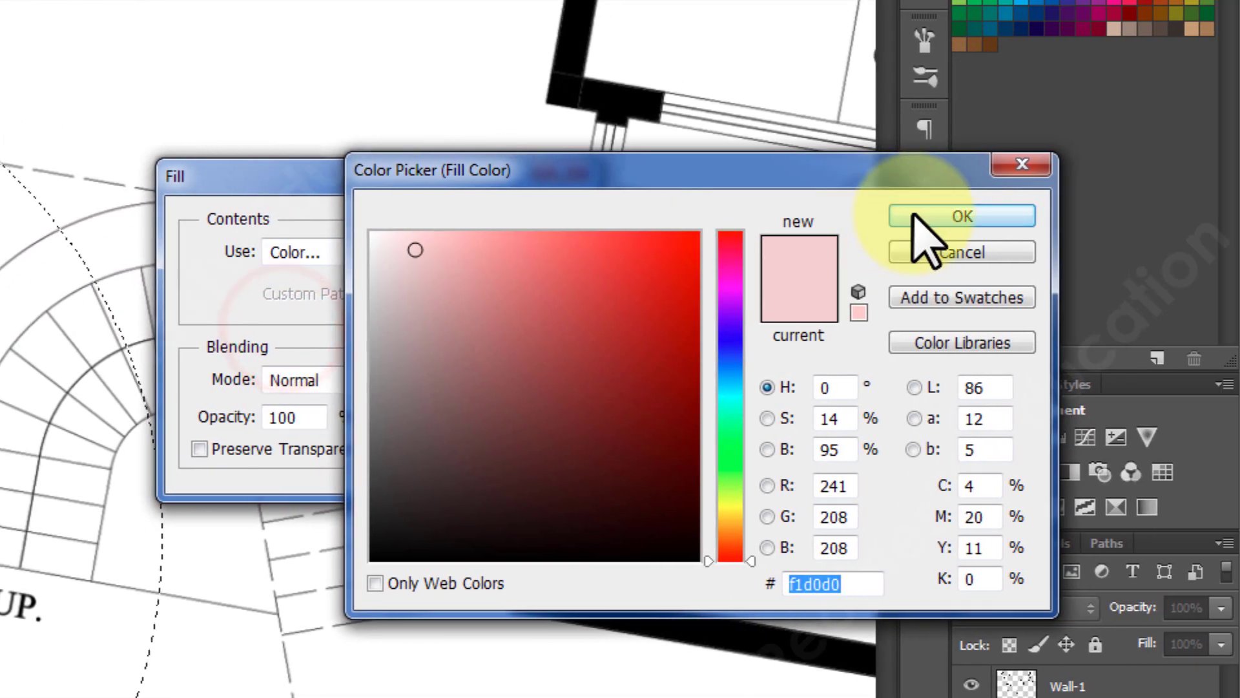
{"action": "left_click", "coordinate": [914, 213]}
{"action": "left_click", "coordinate": [524, 233]}
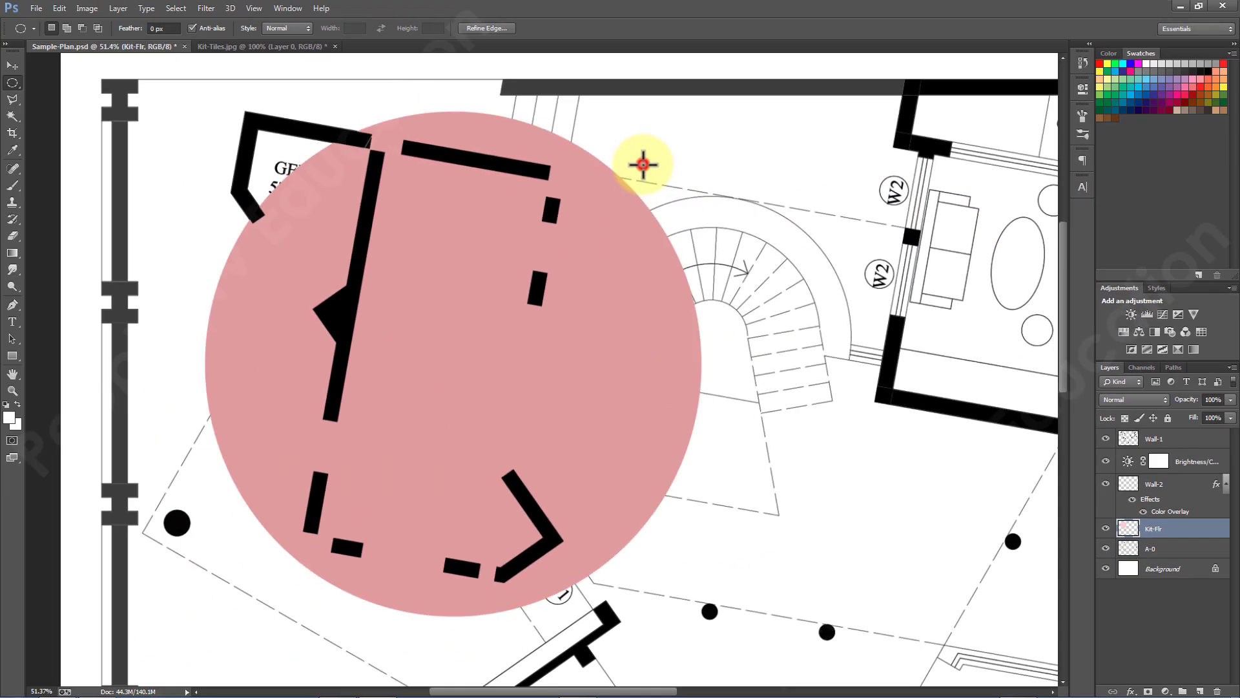
Deselect and send the Kit-Flr layer beneath the A-0 plan layer.
{"action": "left_click", "coordinate": [167, 140]}
{"action": "key", "text": "v"}
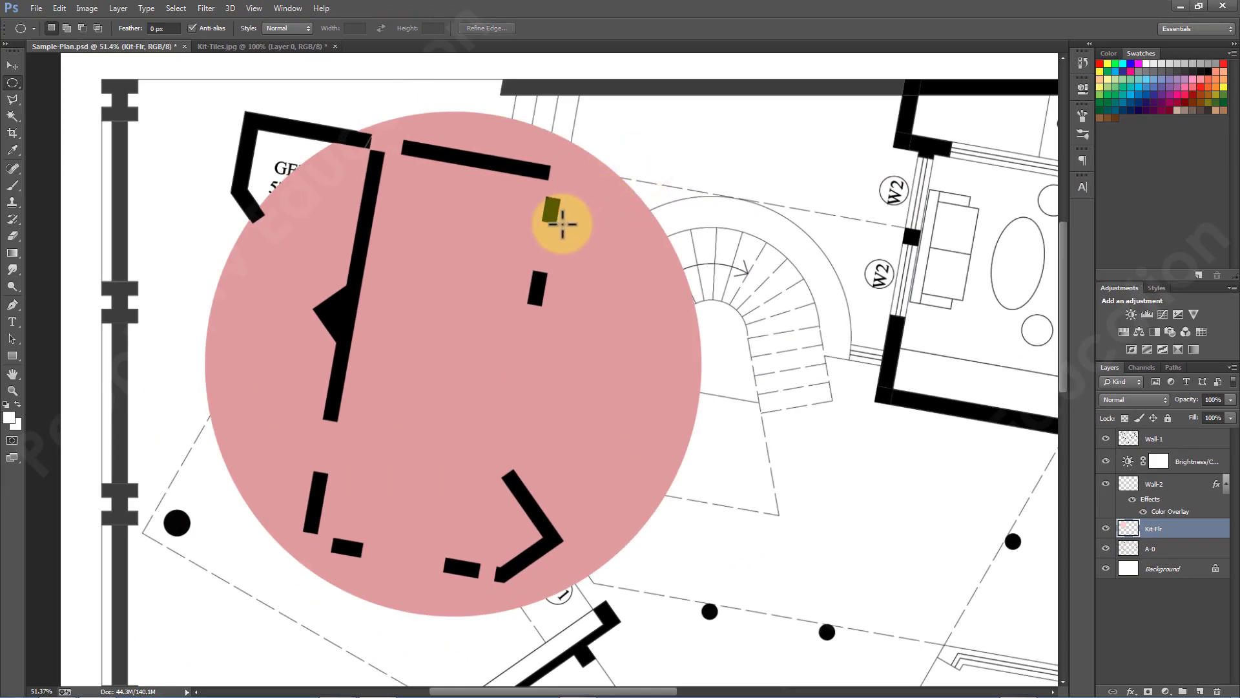
{"action": "right_click", "coordinate": [418, 295]}
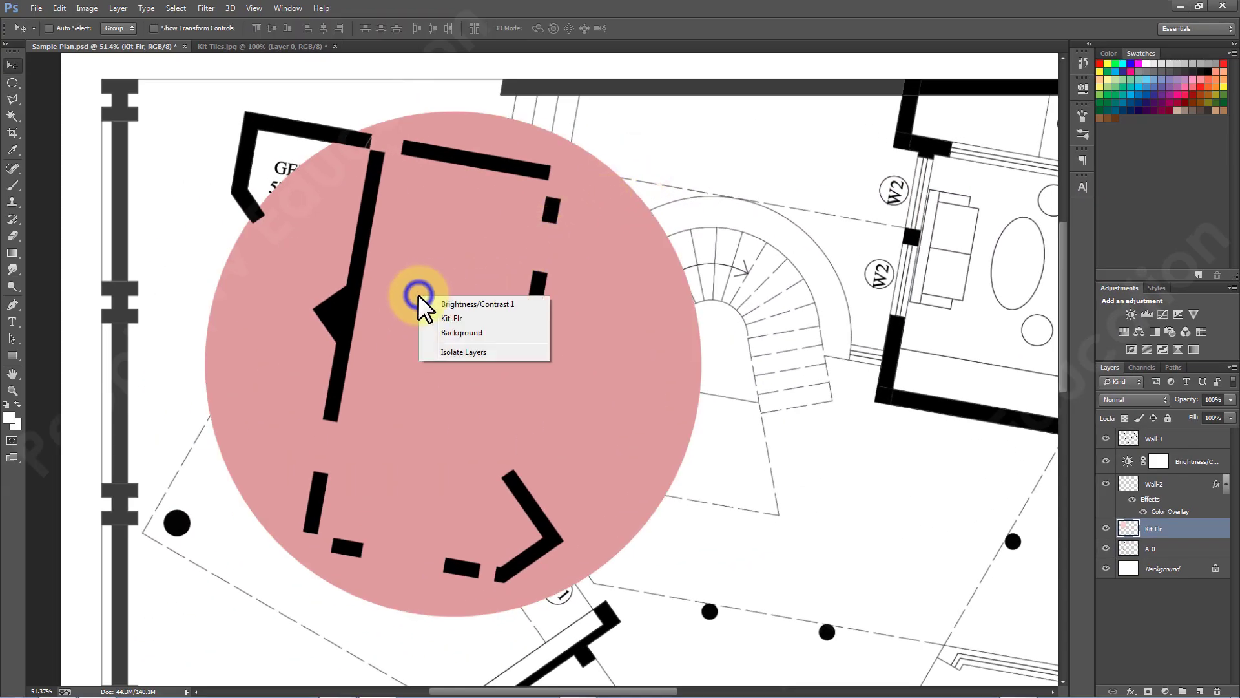
{"action": "left_click", "coordinate": [443, 318]}
{"action": "key", "text": "ctrl+shift+bracketleft"}
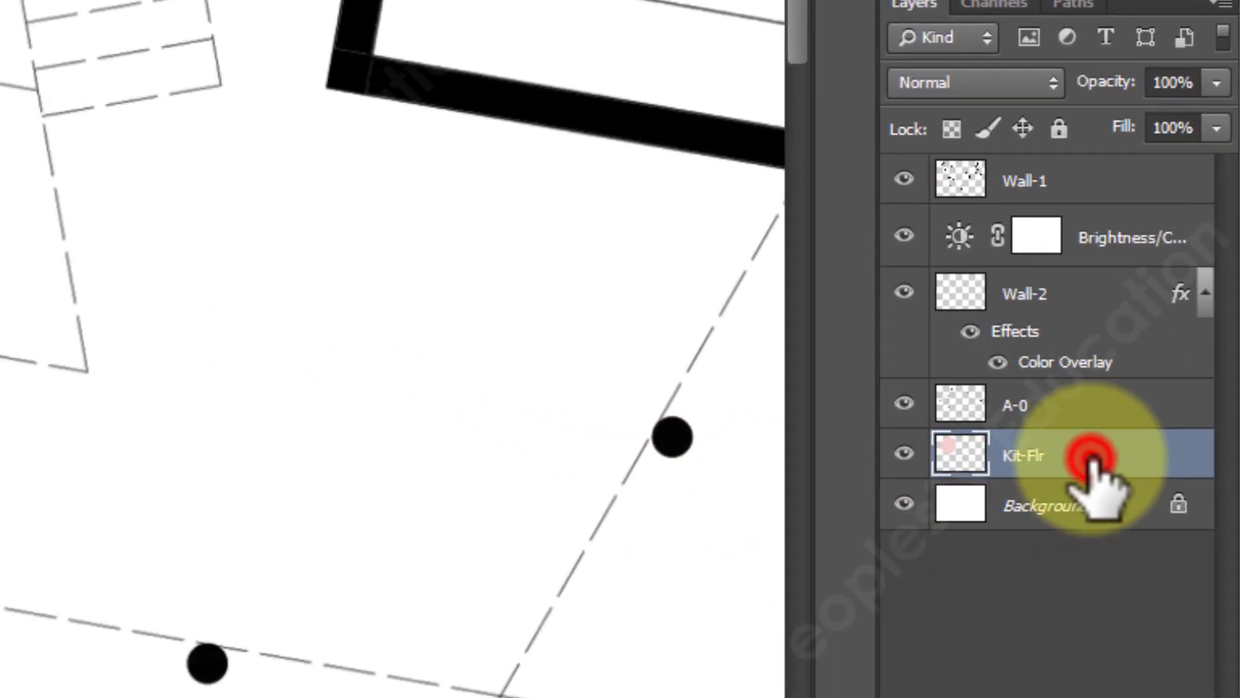
Add a Pattern Overlay to Kit-Flr using the blue Bubbles pattern.
{"action": "double_click", "coordinate": [1092, 460]}
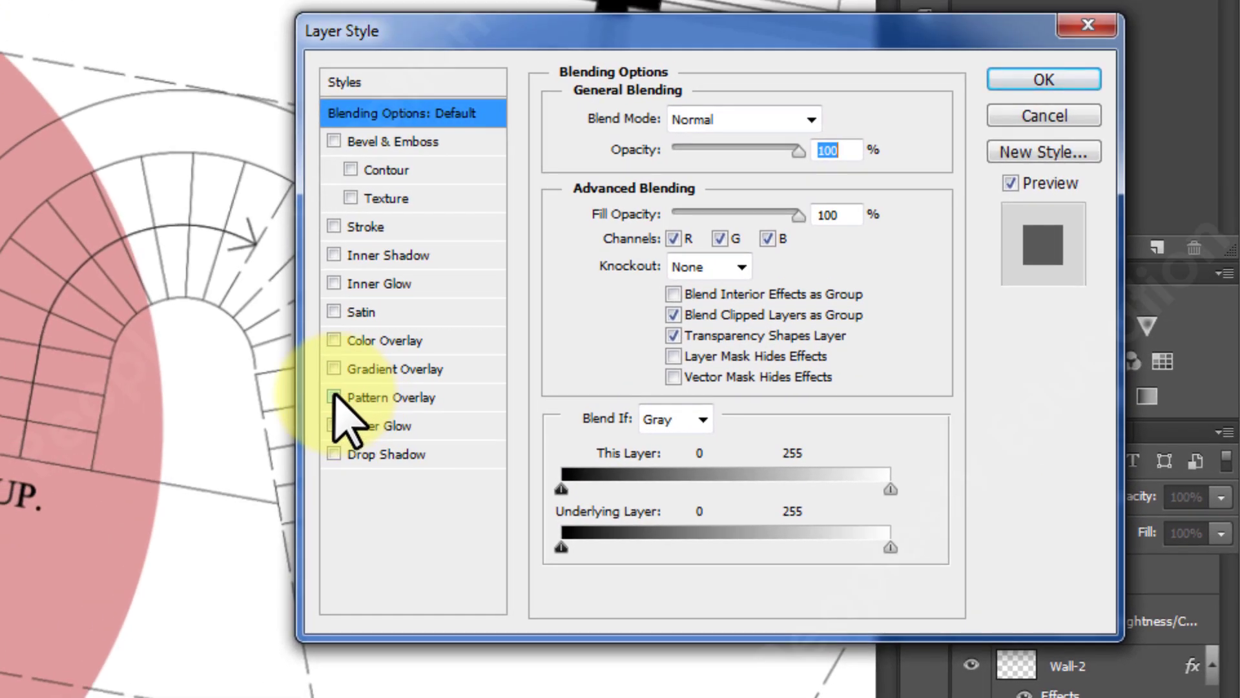
{"action": "left_click", "coordinate": [333, 396]}
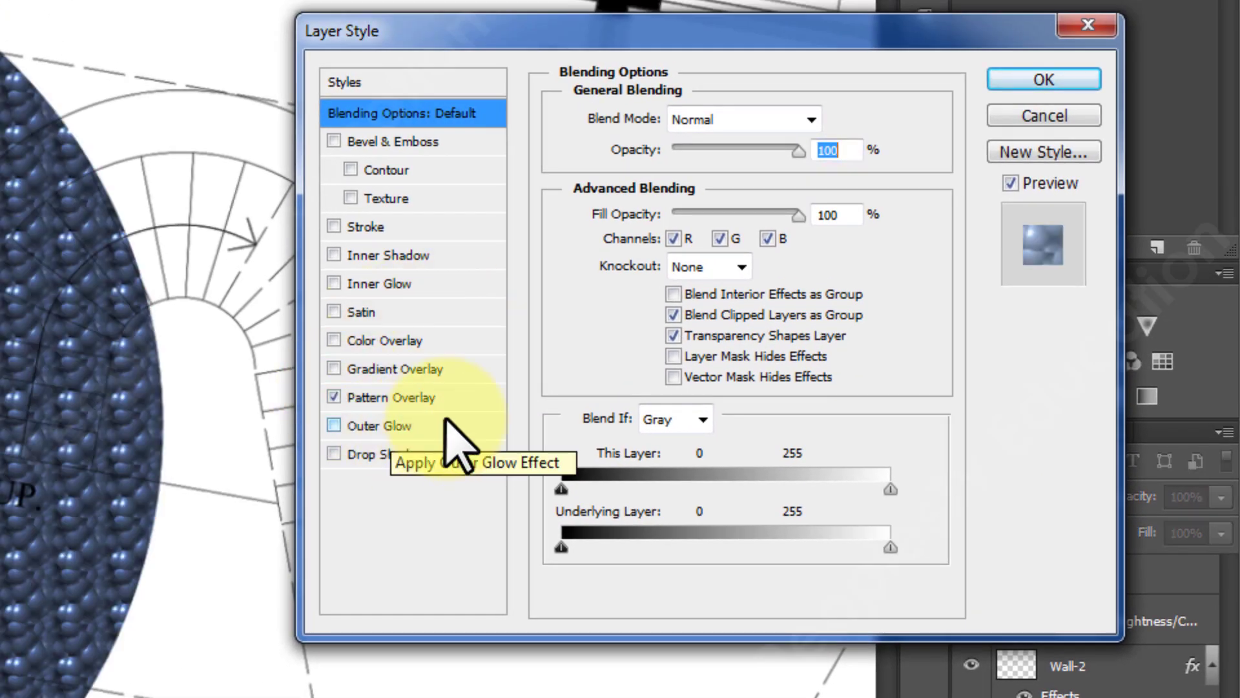
{"action": "left_click", "coordinate": [399, 397]}
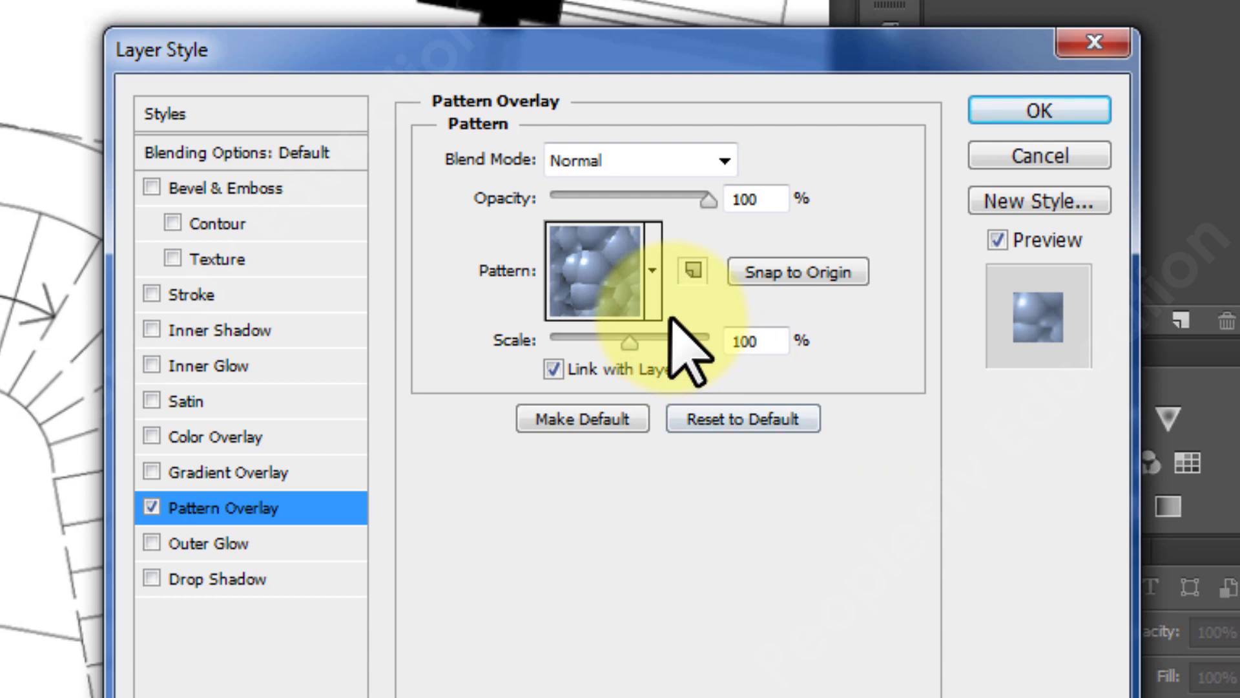
{"action": "left_click", "coordinate": [651, 270]}
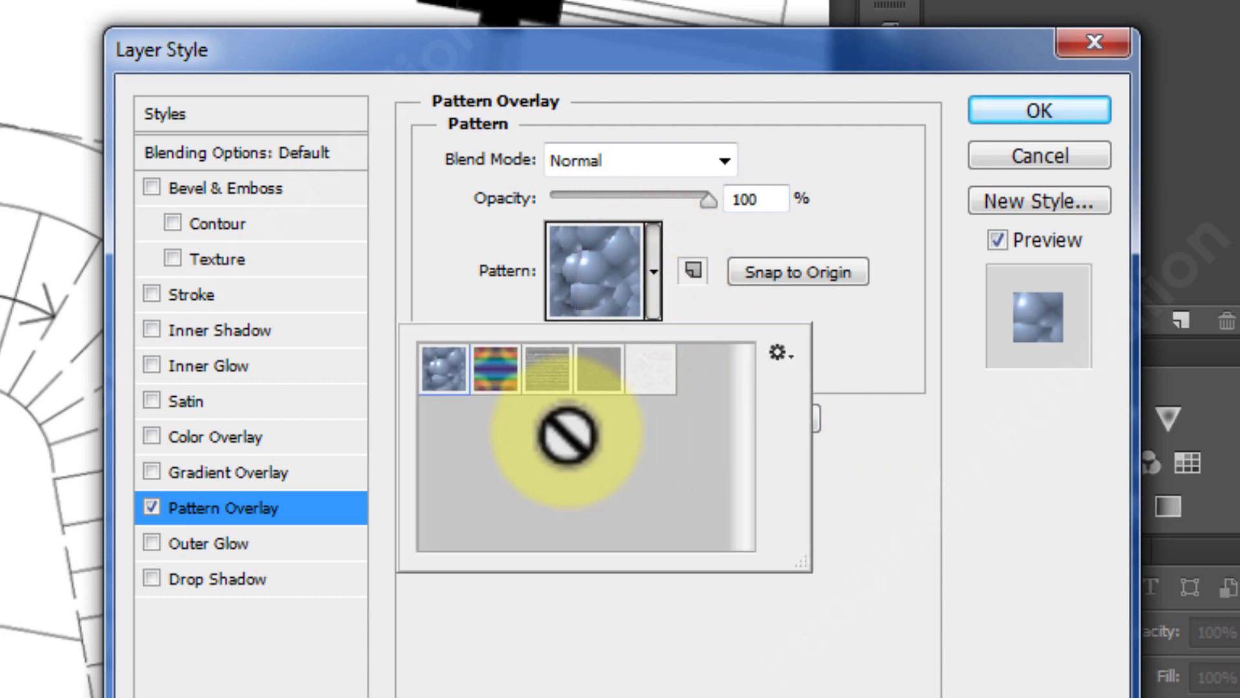
{"action": "left_click", "coordinate": [493, 372]}
{"action": "left_click", "coordinate": [549, 367]}
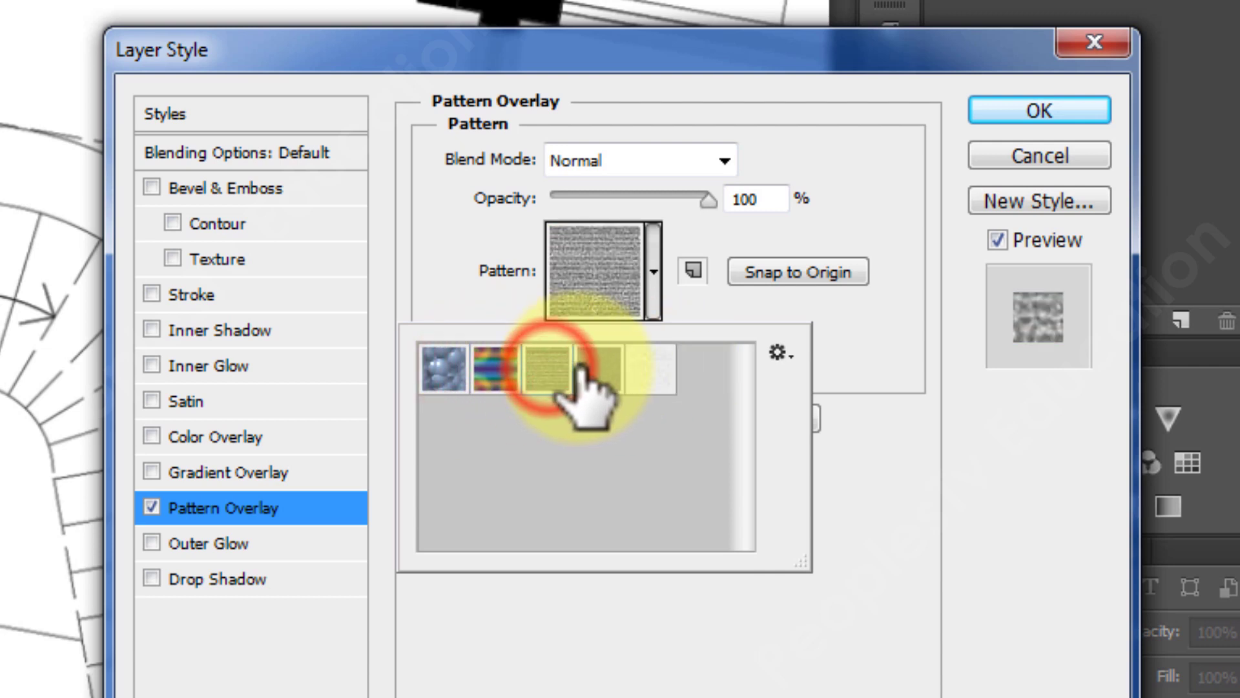
{"action": "left_click", "coordinate": [601, 371]}
{"action": "left_click", "coordinate": [659, 372]}
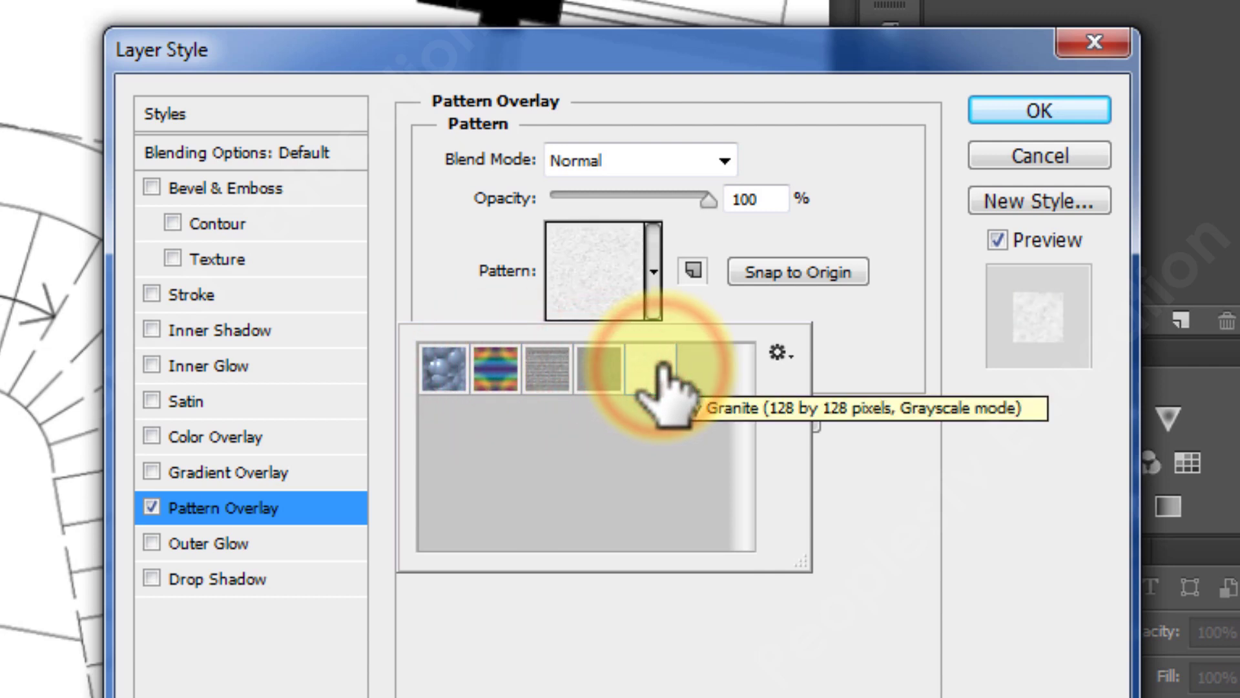
{"action": "left_click", "coordinate": [440, 363]}
{"action": "left_click", "coordinate": [647, 289]}
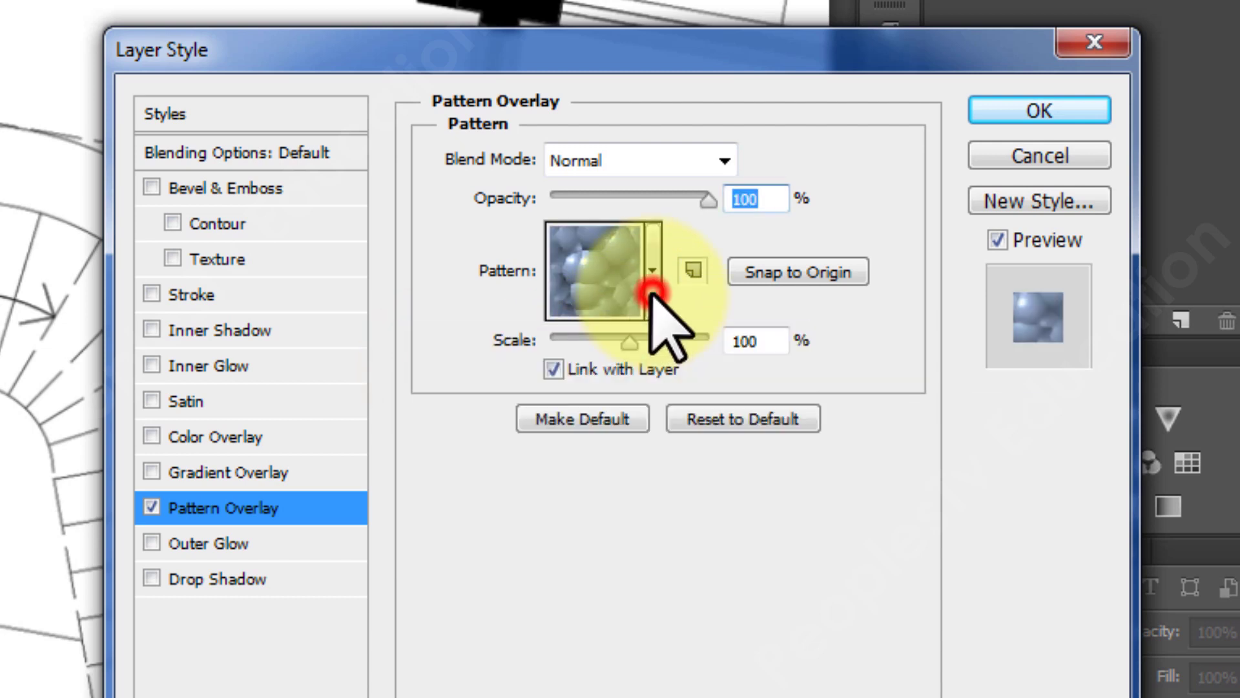
{"action": "left_click", "coordinate": [986, 112]}
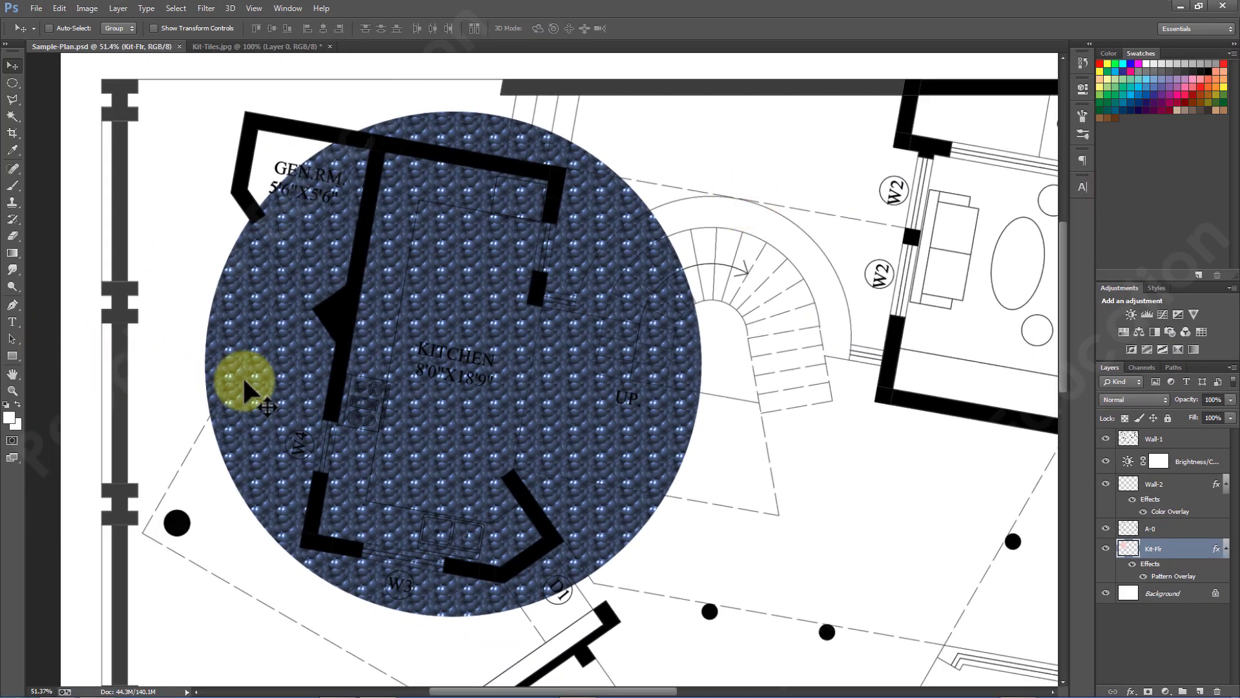
Define the Kit-Tiles.jpg image as a new pattern named Kit-Tiles.jpg.
{"action": "left_click", "coordinate": [245, 47]}
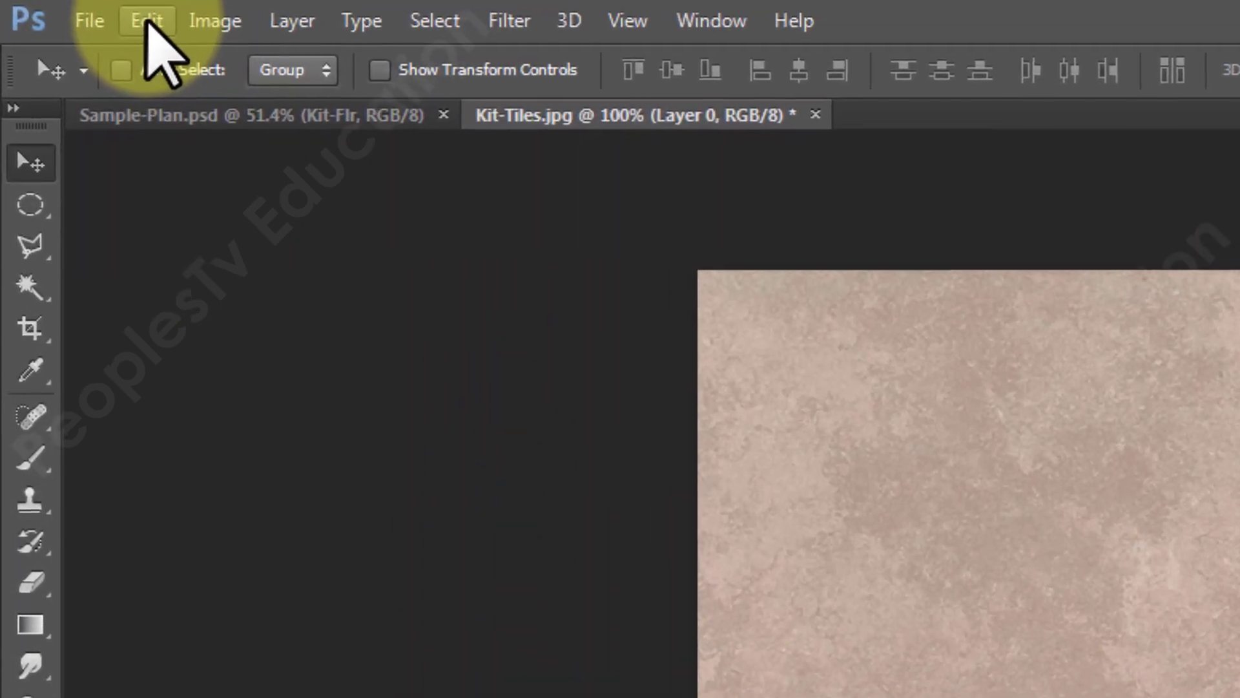
{"action": "left_click", "coordinate": [58, 9]}
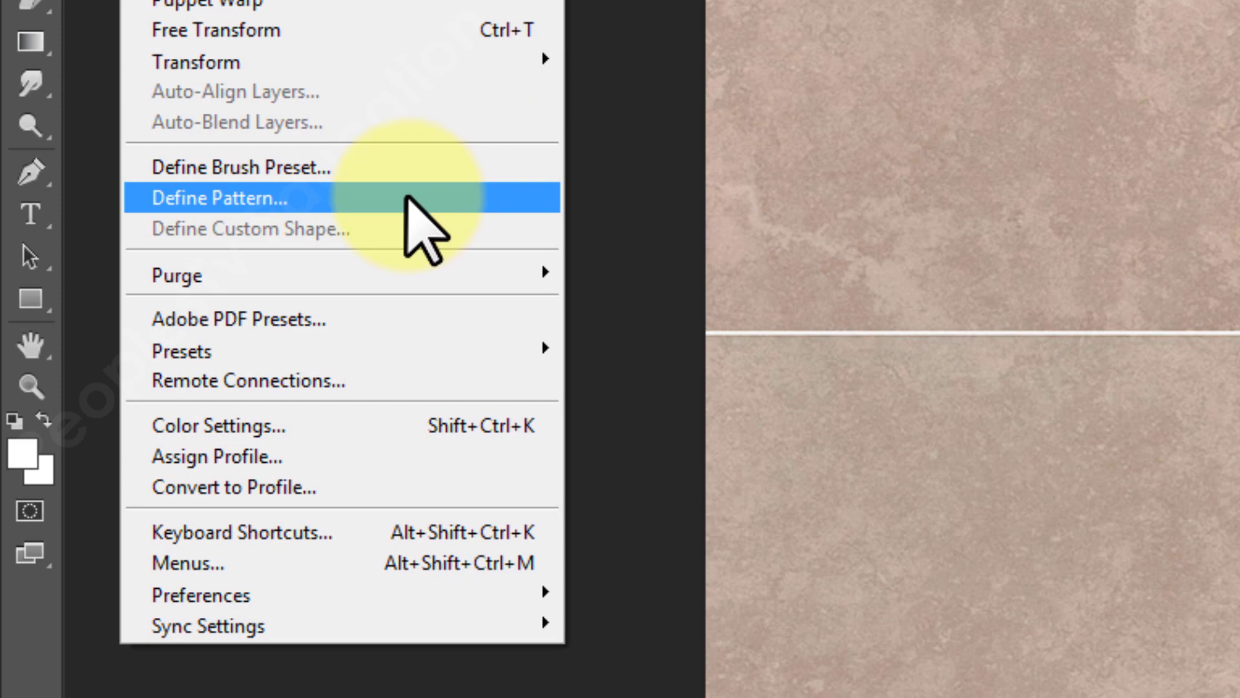
{"action": "left_click", "coordinate": [409, 199]}
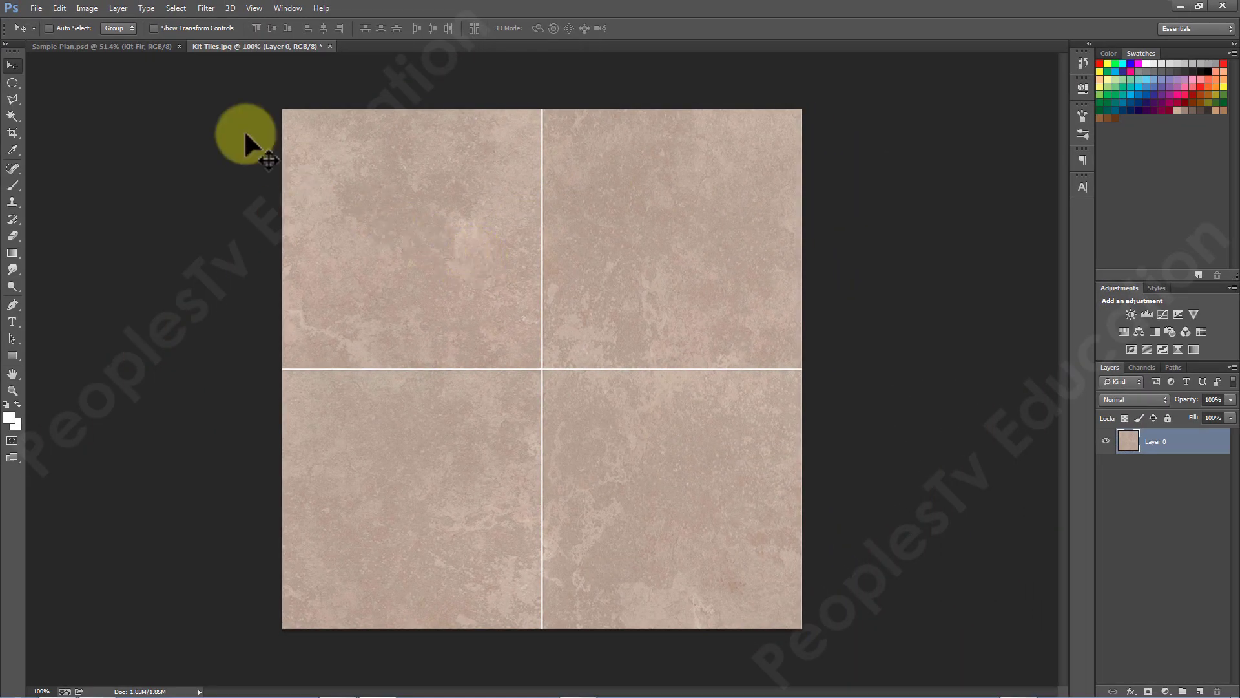
In Sample-Plan.psd, switch Kit-Flr's Pattern Overlay from Bubbles to the brown Kit-Tiles pattern.
{"action": "left_click", "coordinate": [129, 44]}
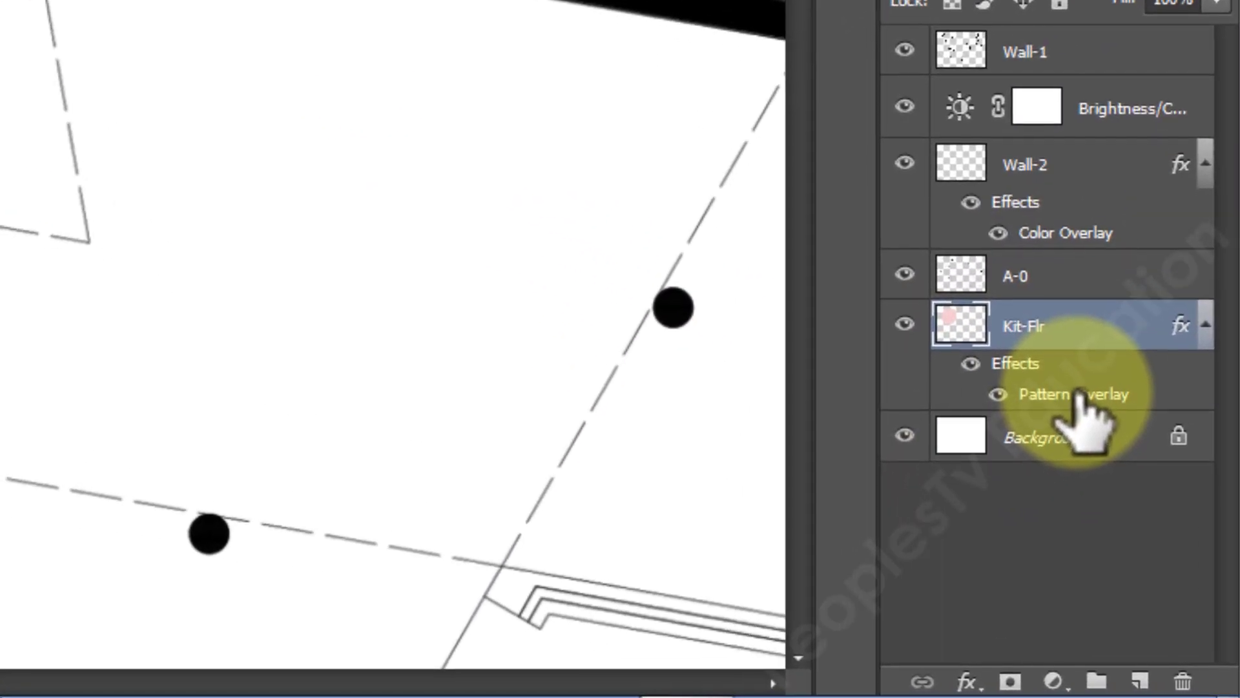
{"action": "double_click", "coordinate": [1078, 395]}
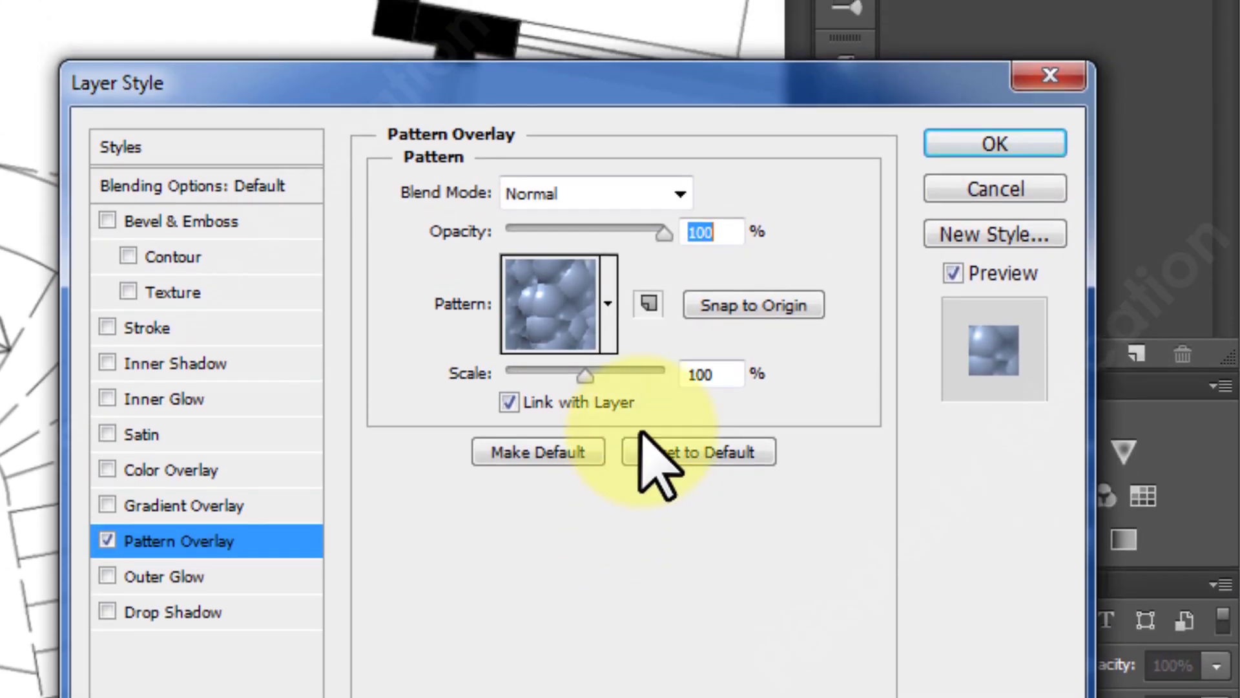
{"action": "left_click", "coordinate": [607, 326]}
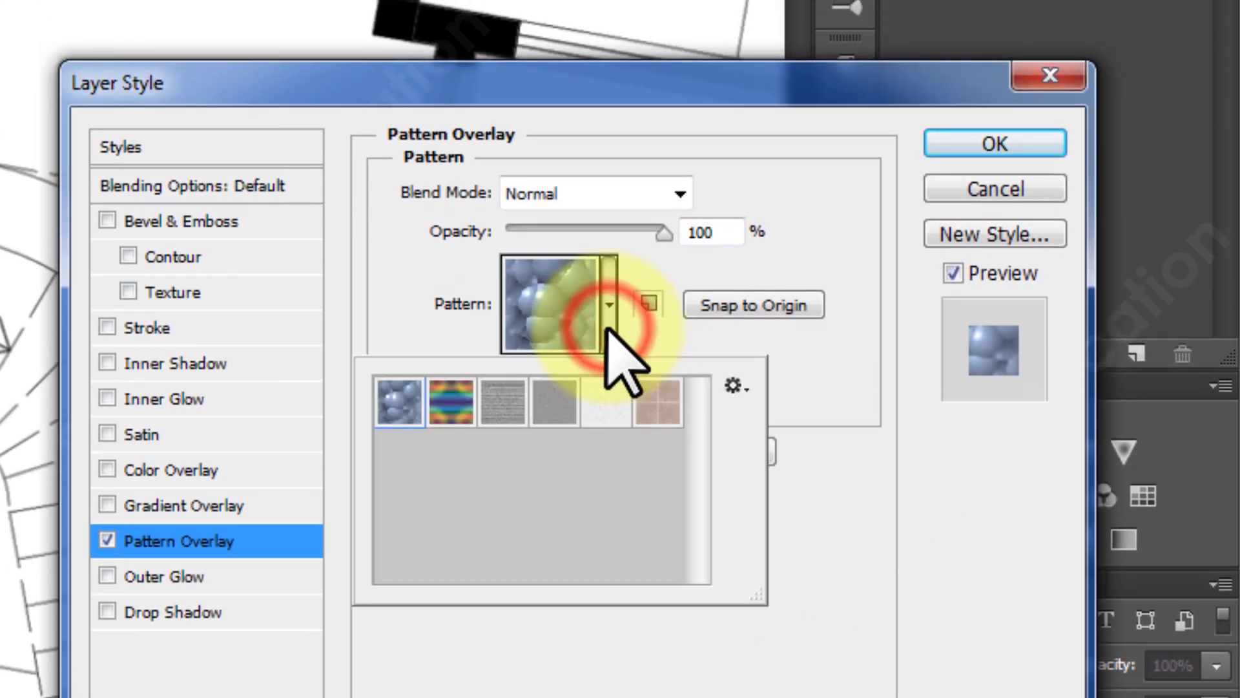
{"action": "left_click", "coordinate": [658, 414]}
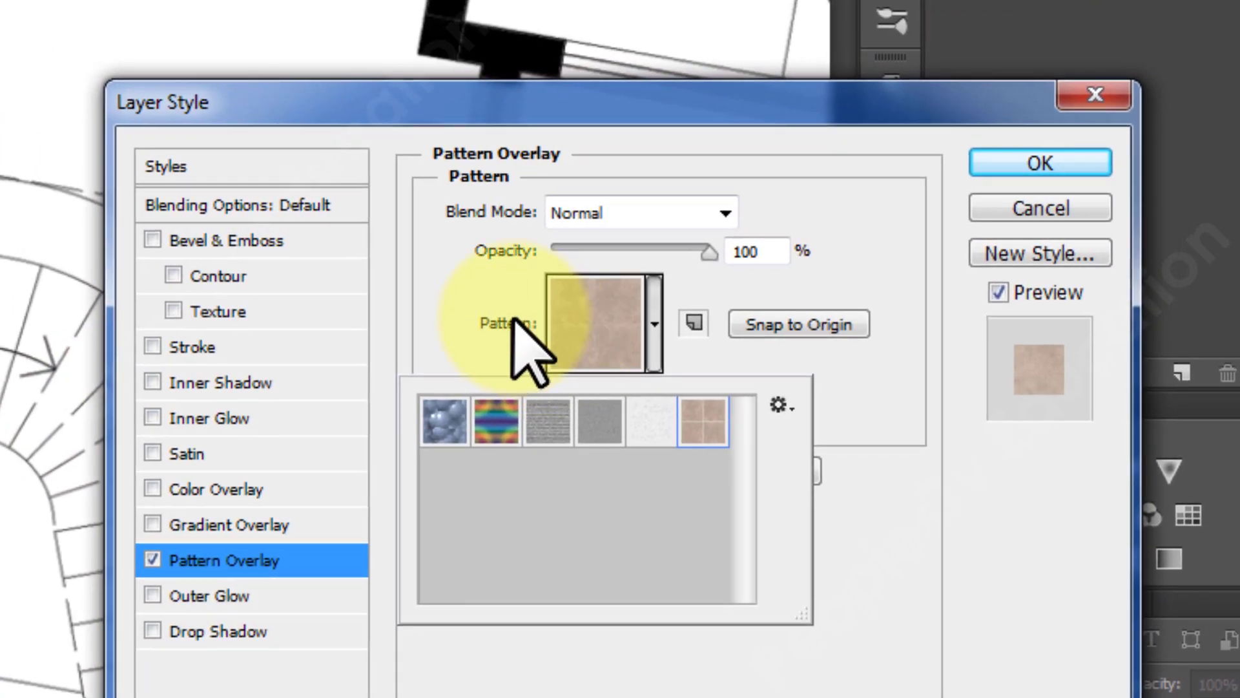
{"action": "left_click", "coordinate": [480, 293]}
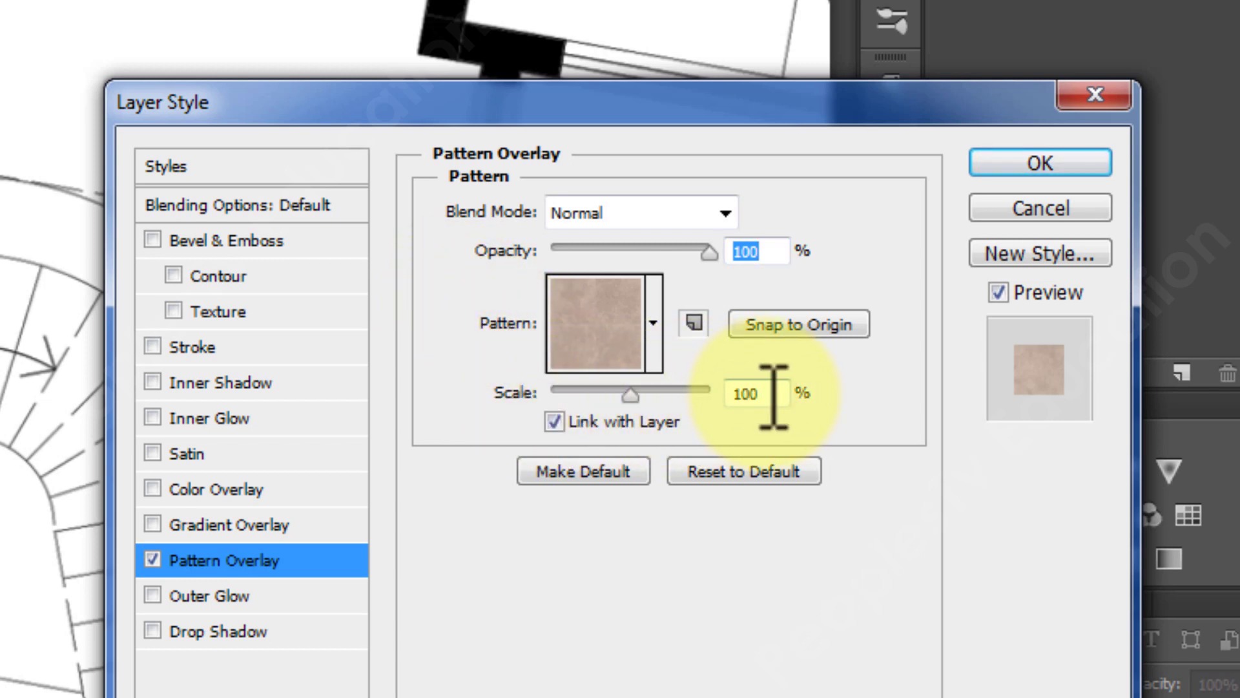
Set the tile pattern scale to about 20% and accept the overlay settings.
{"action": "left_click", "coordinate": [748, 394]}
{"action": "type", "text": "2"}
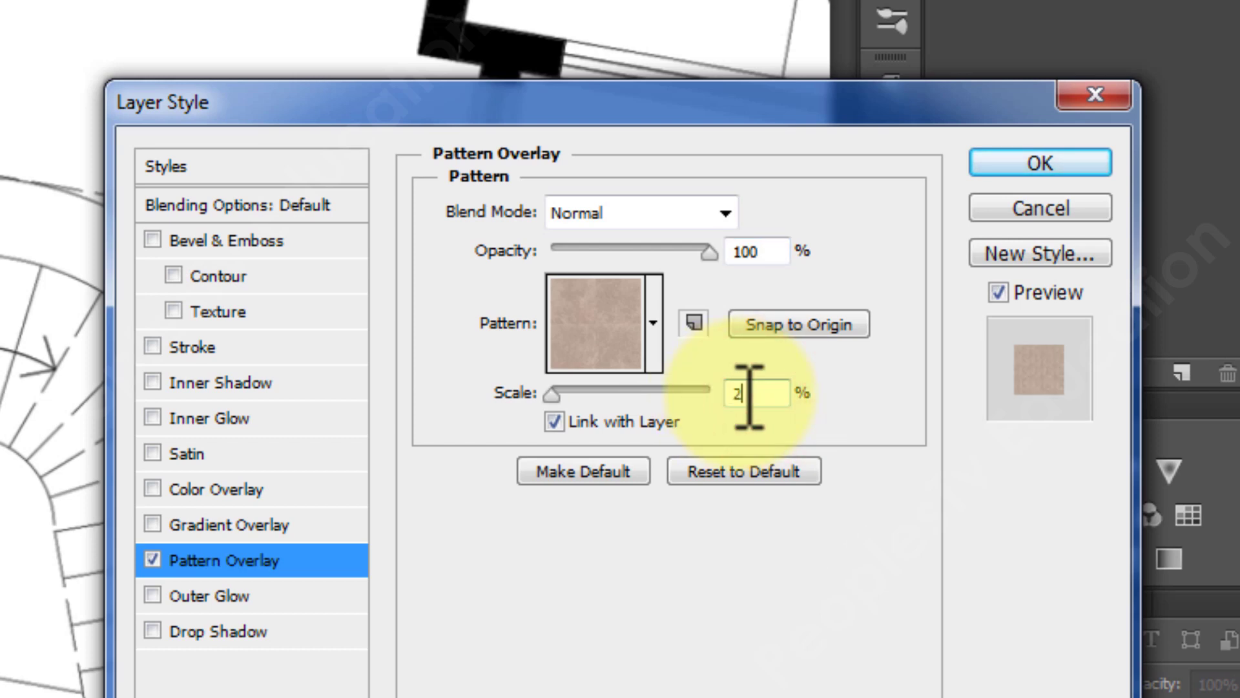
{"action": "type", "text": "0"}
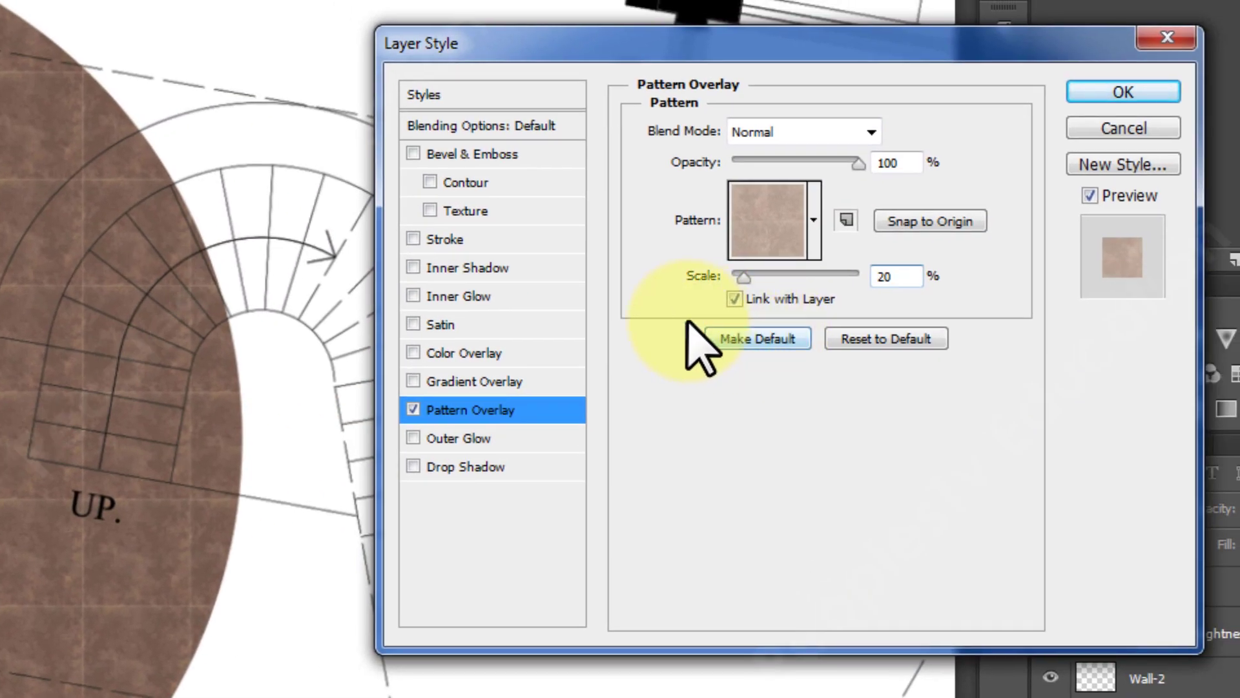
{"action": "double_click", "coordinate": [898, 276]}
{"action": "type", "text": "15"}
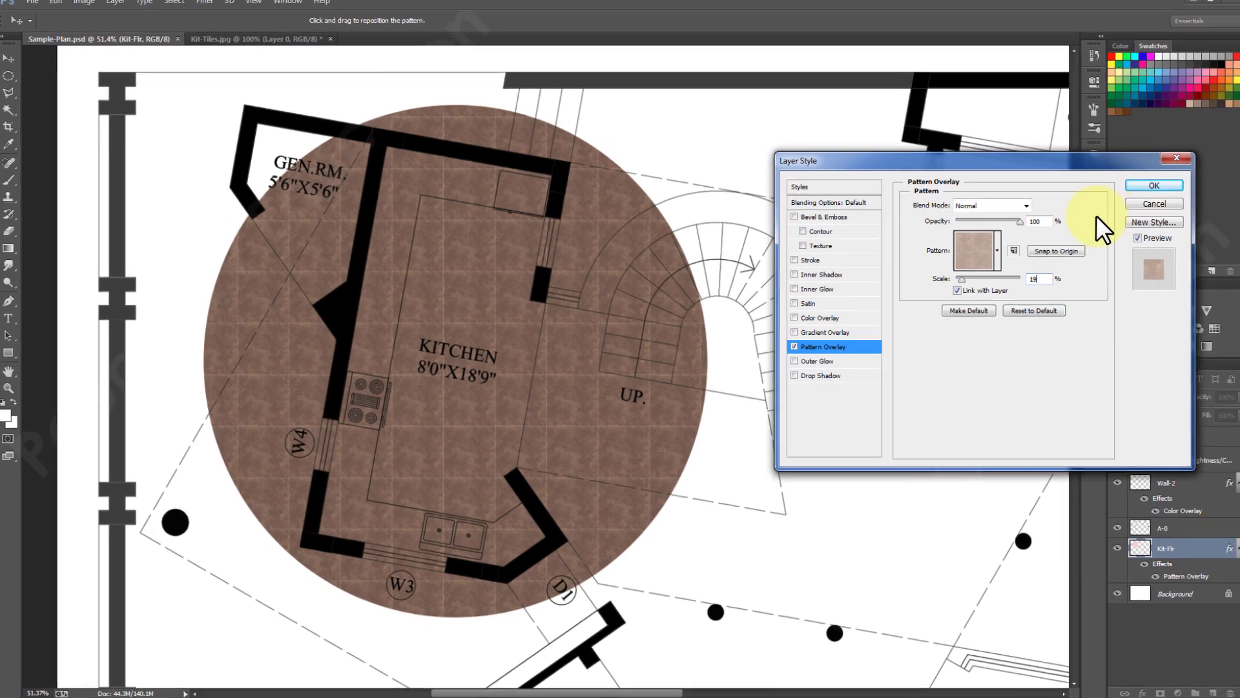
{"action": "left_click", "coordinate": [1081, 233]}
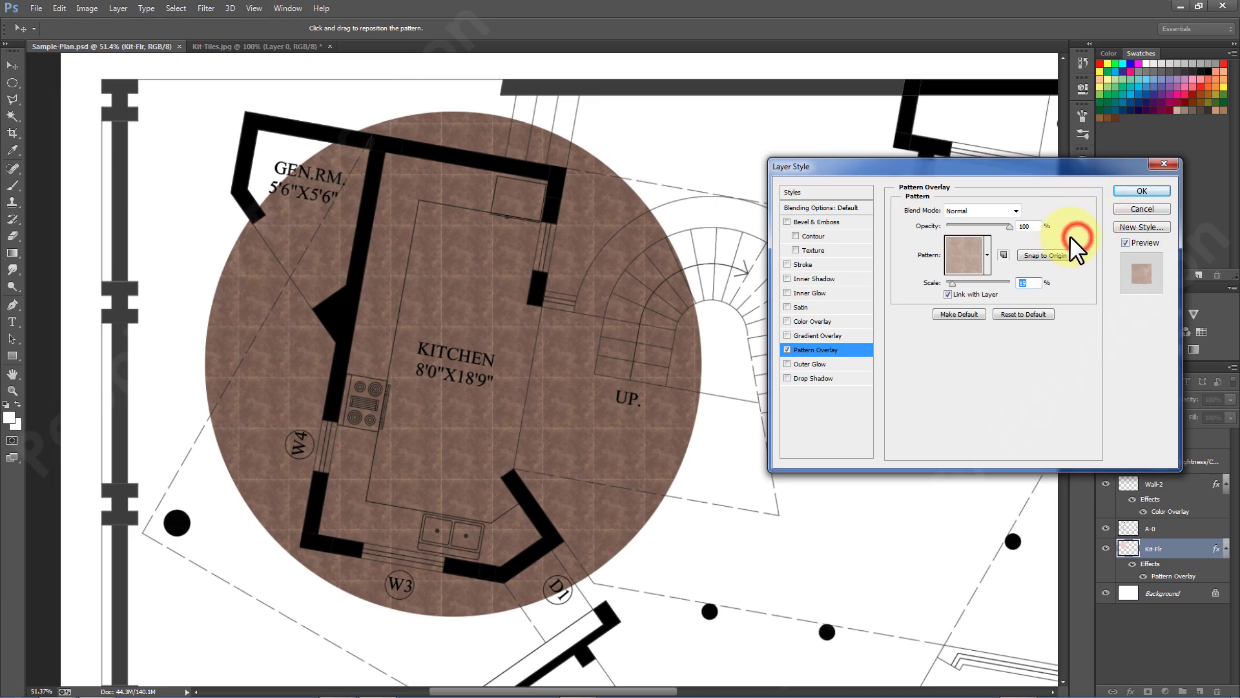
{"action": "left_click", "coordinate": [1131, 189]}
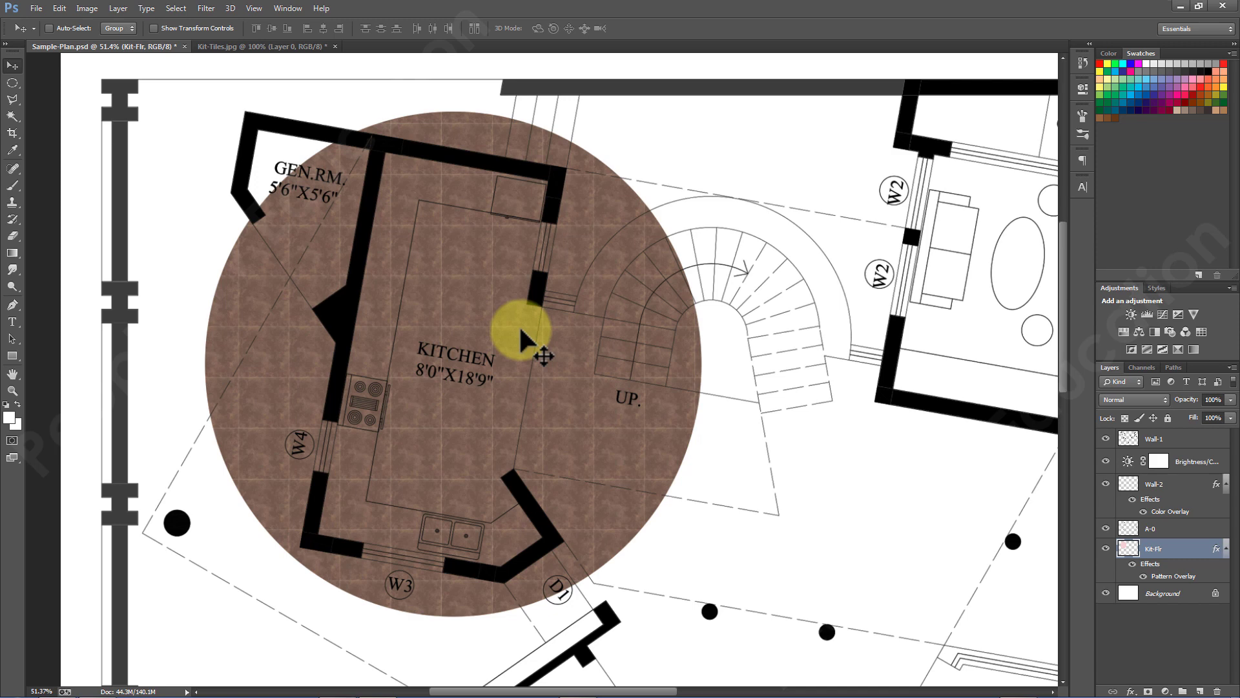
Select Kit-Flr and rotate the tiled circle about 2.8°, then commit the transform.
{"action": "right_click", "coordinate": [460, 402]}
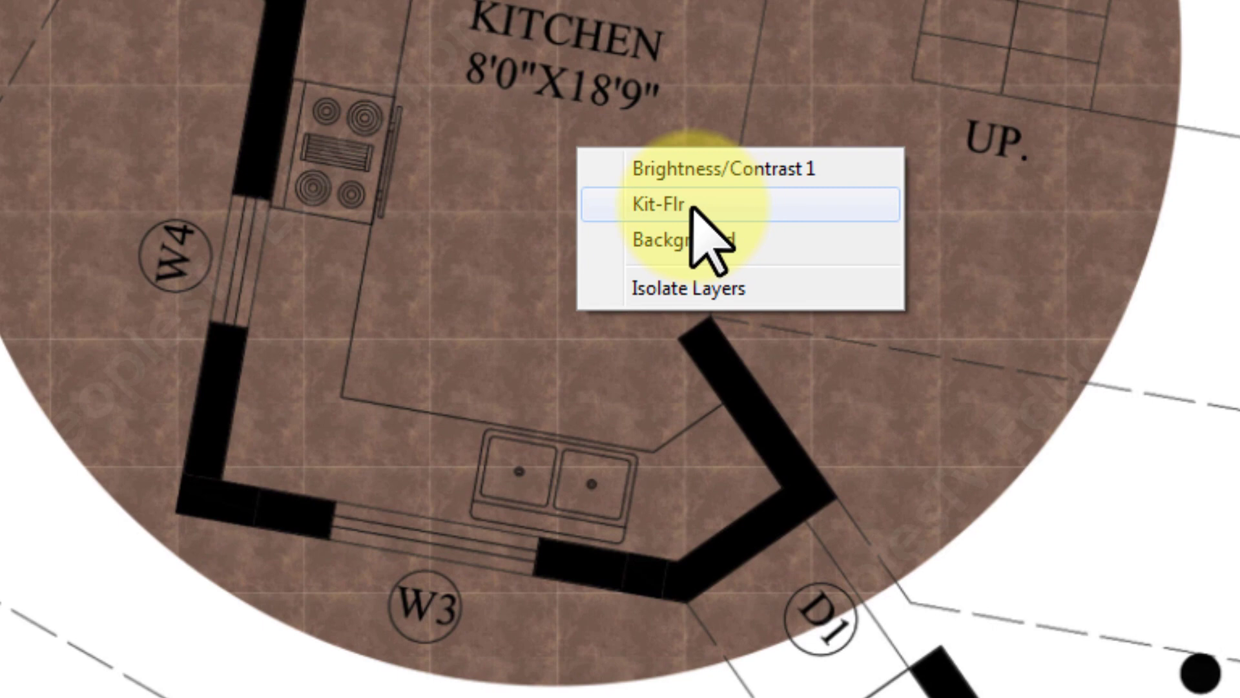
{"action": "left_click", "coordinate": [690, 206]}
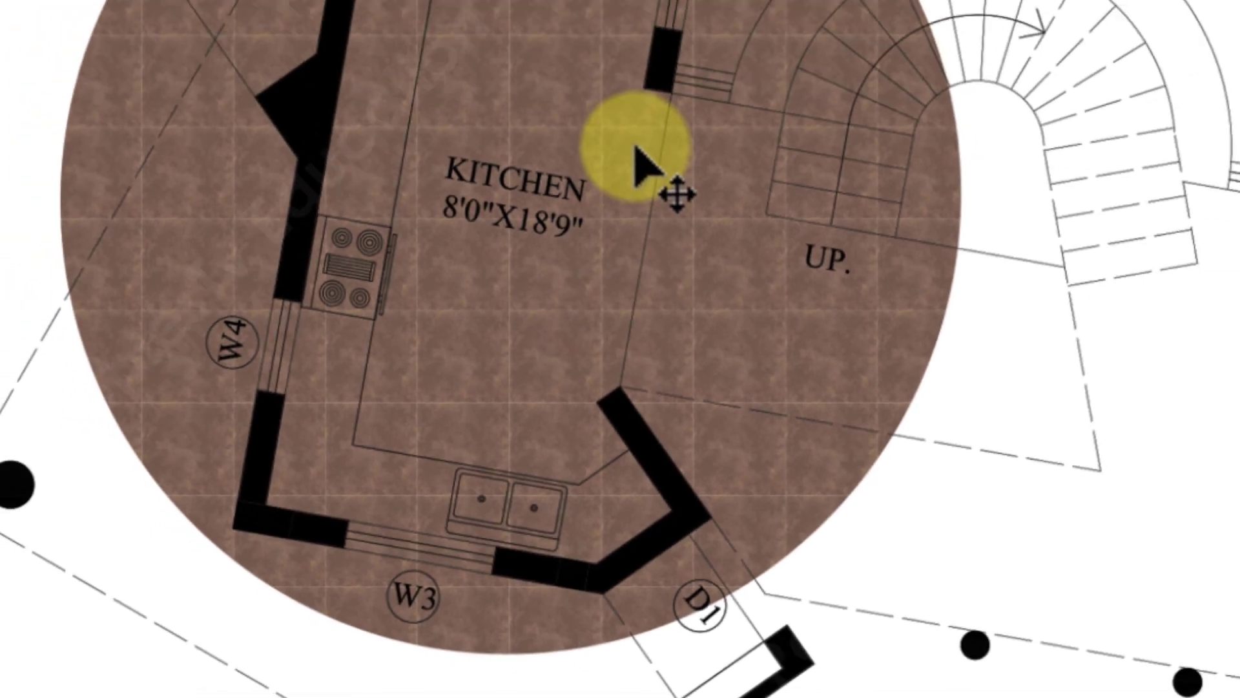
{"action": "key", "text": "ctrl+t"}
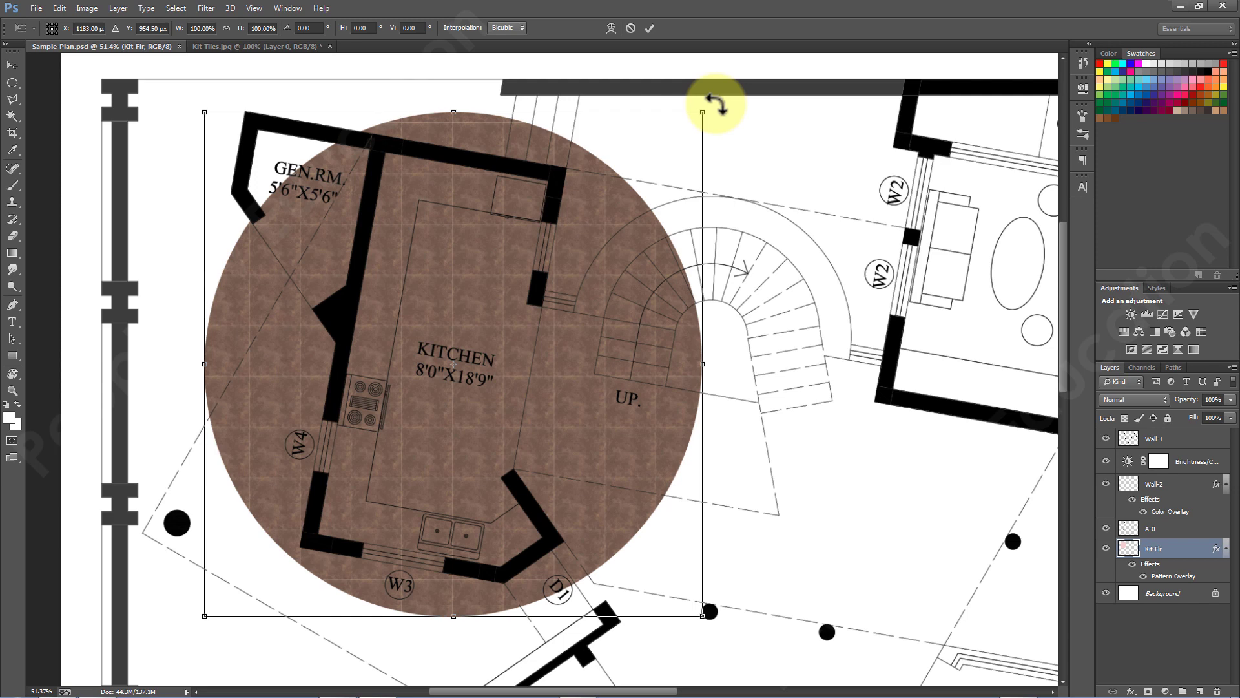
{"action": "left_click_drag", "start_coordinate": [715, 104], "coordinate": [641, 195]}
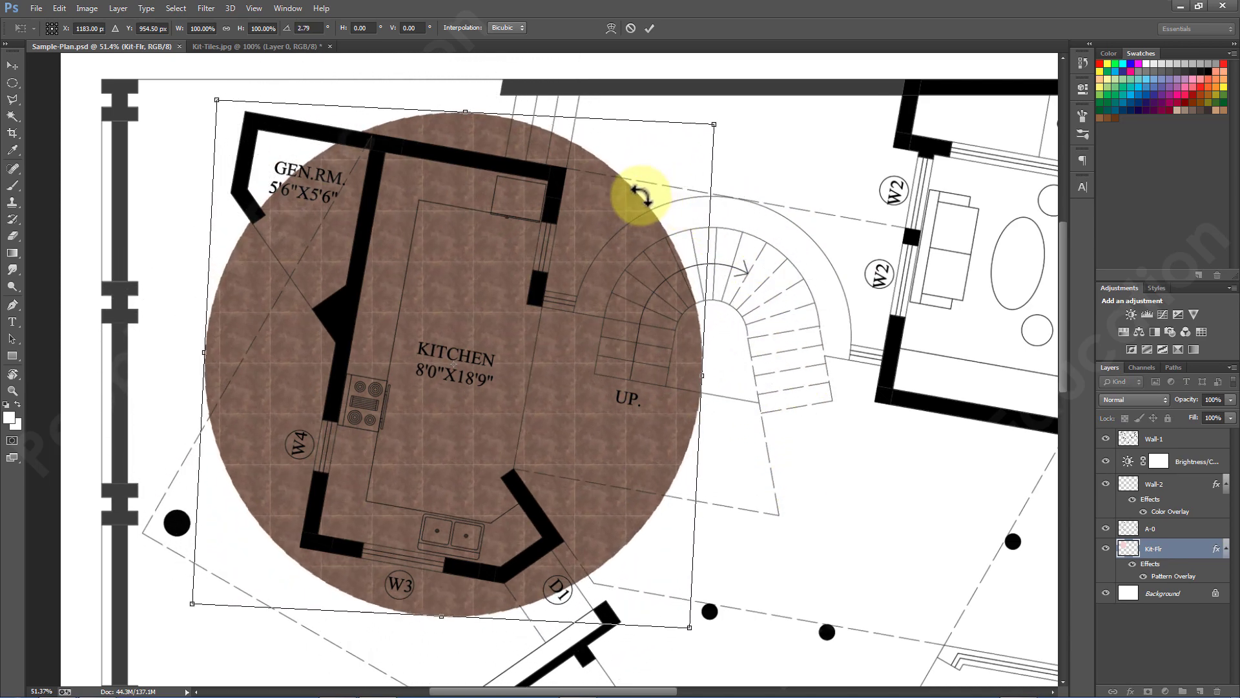
{"action": "double_click", "coordinate": [574, 281]}
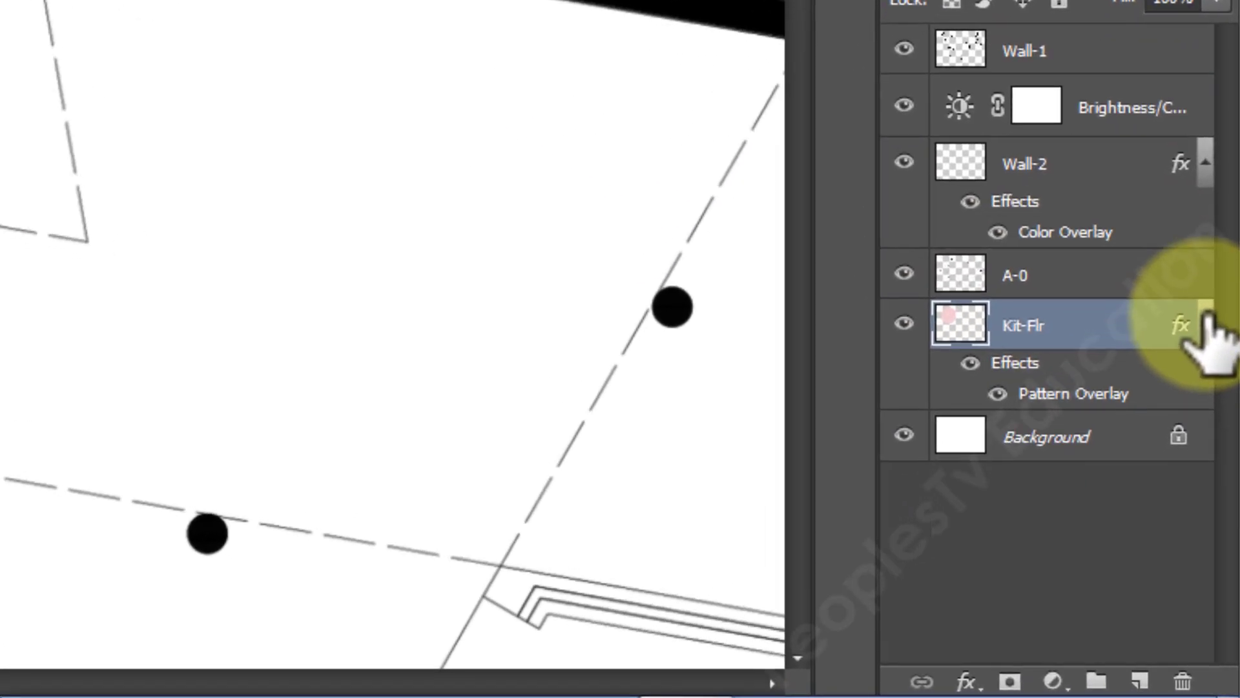
Collapse Kit-Flr's effects list and convert the layer to a smart object.
{"action": "left_click", "coordinate": [1205, 322]}
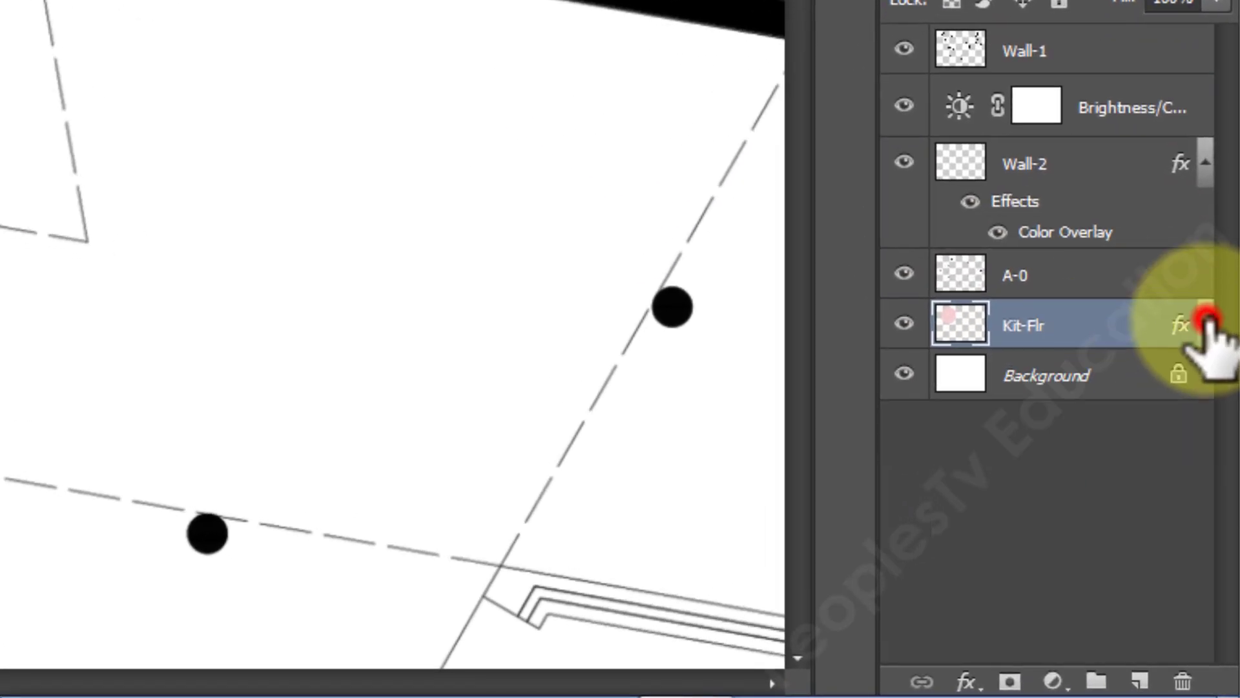
{"action": "right_click", "coordinate": [1091, 320]}
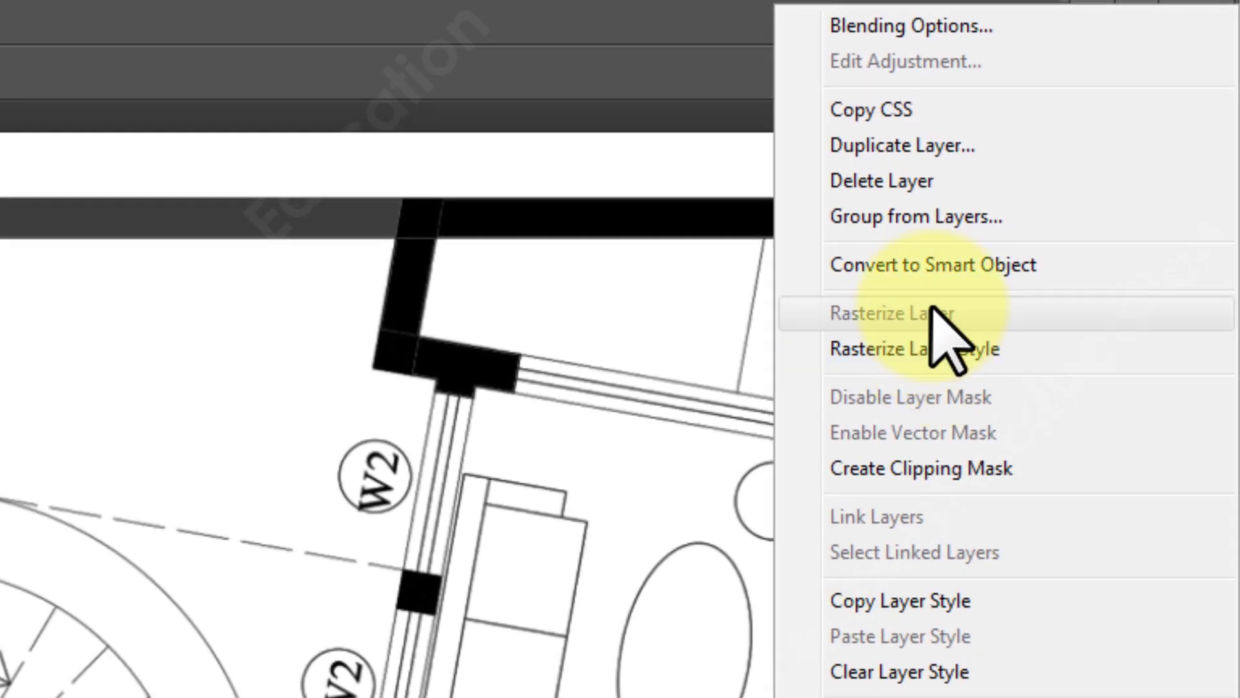
{"action": "left_click", "coordinate": [991, 265]}
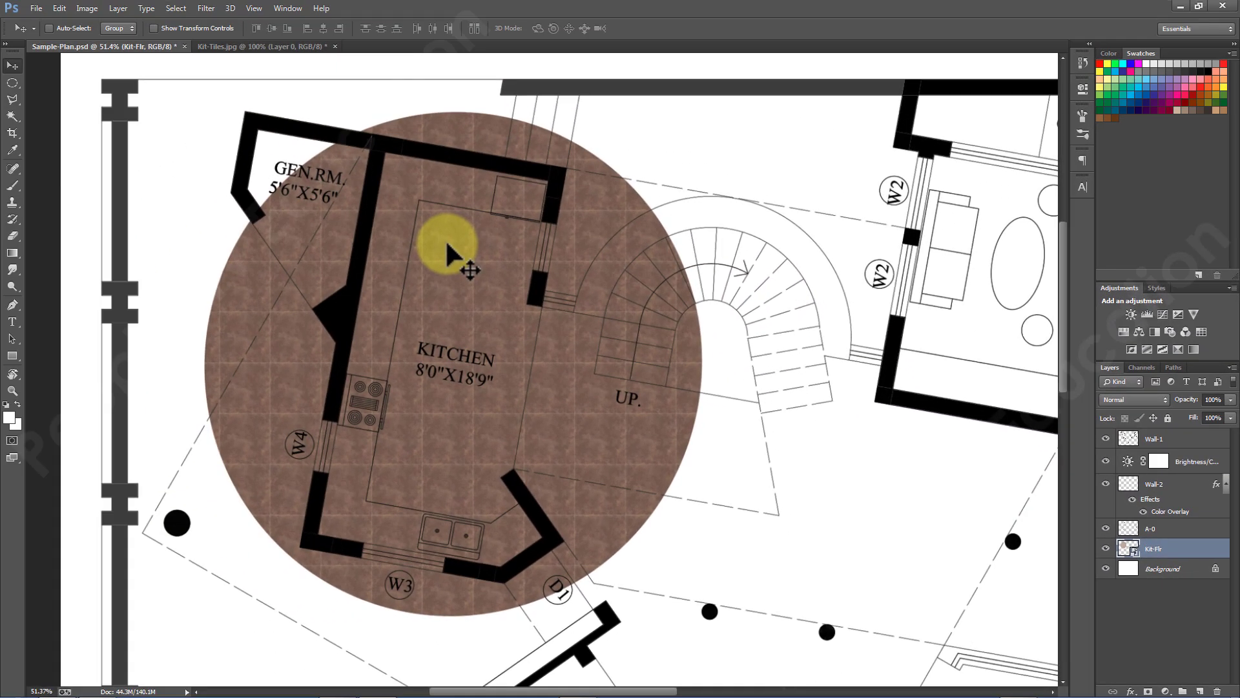
Rotate the Kit-Flr smart object to about 10° and commit the transform.
{"action": "key", "text": "ctrl+t"}
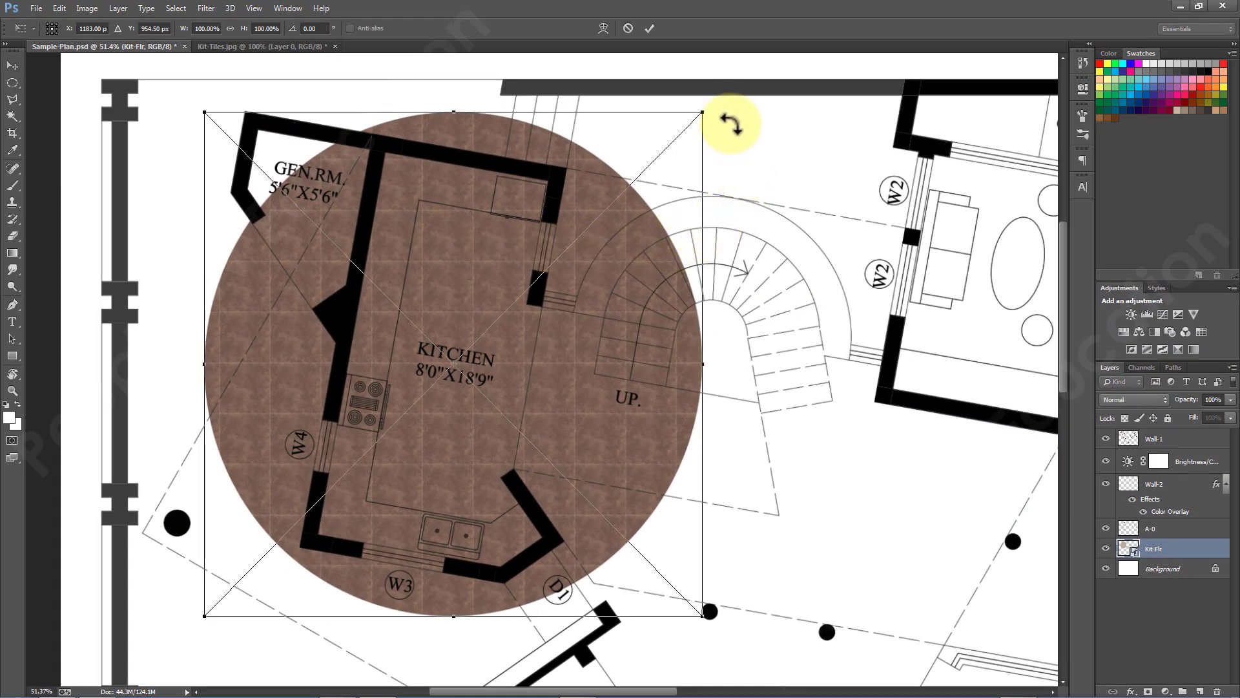
{"action": "left_click_drag", "start_coordinate": [720, 103], "coordinate": [775, 148]}
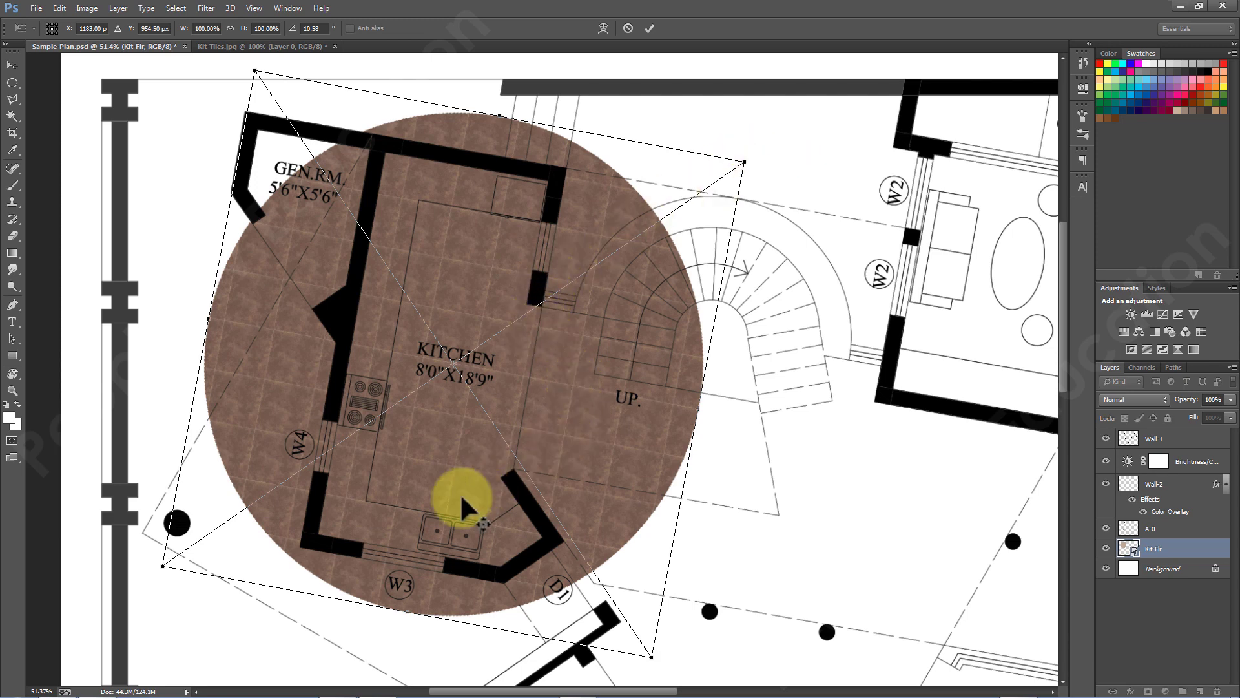
{"action": "scroll", "coordinate": [463, 502], "scroll_direction": "up", "scroll_amount": 5}
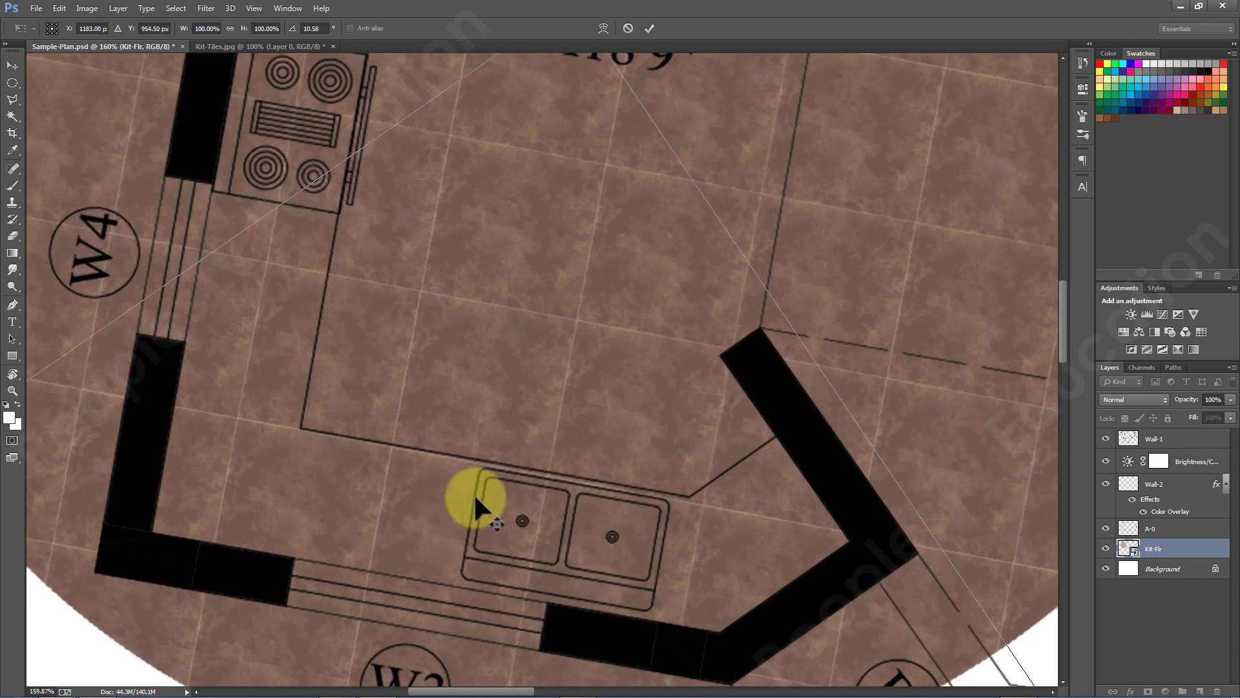
{"action": "scroll", "coordinate": [418, 255], "scroll_direction": "down", "scroll_amount": 1}
{"action": "scroll", "coordinate": [382, 250], "scroll_direction": "up", "scroll_amount": 2}
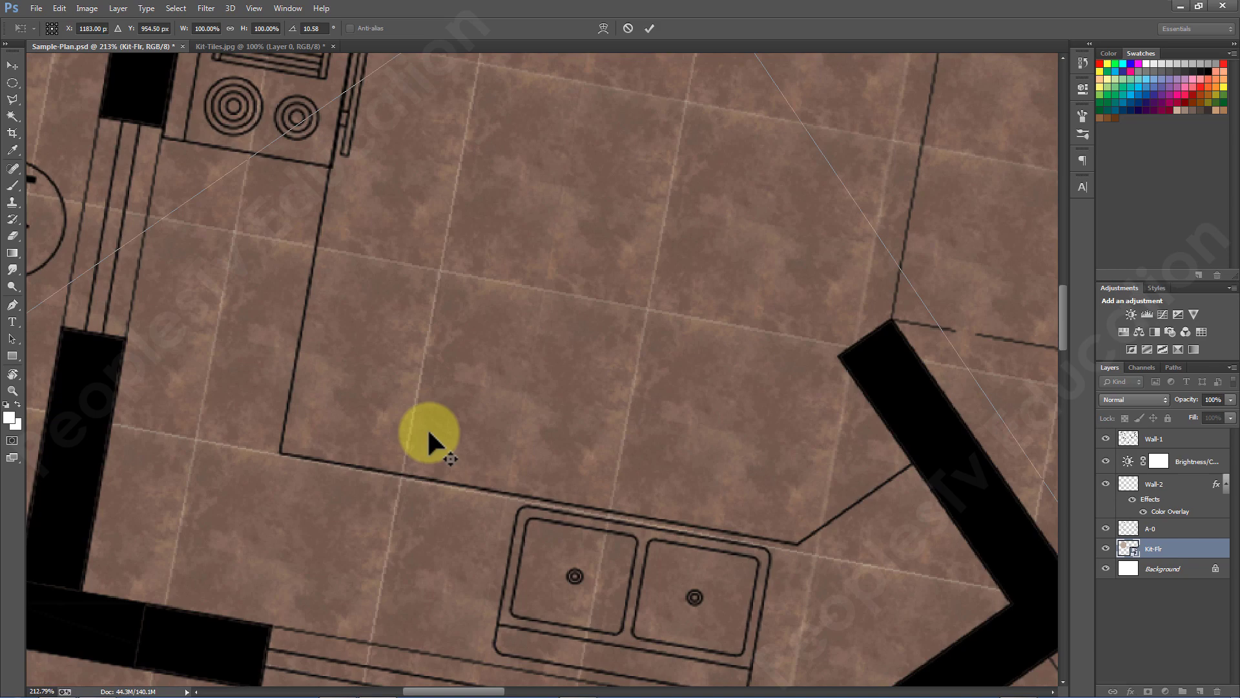
{"action": "left_click", "coordinate": [317, 28]}
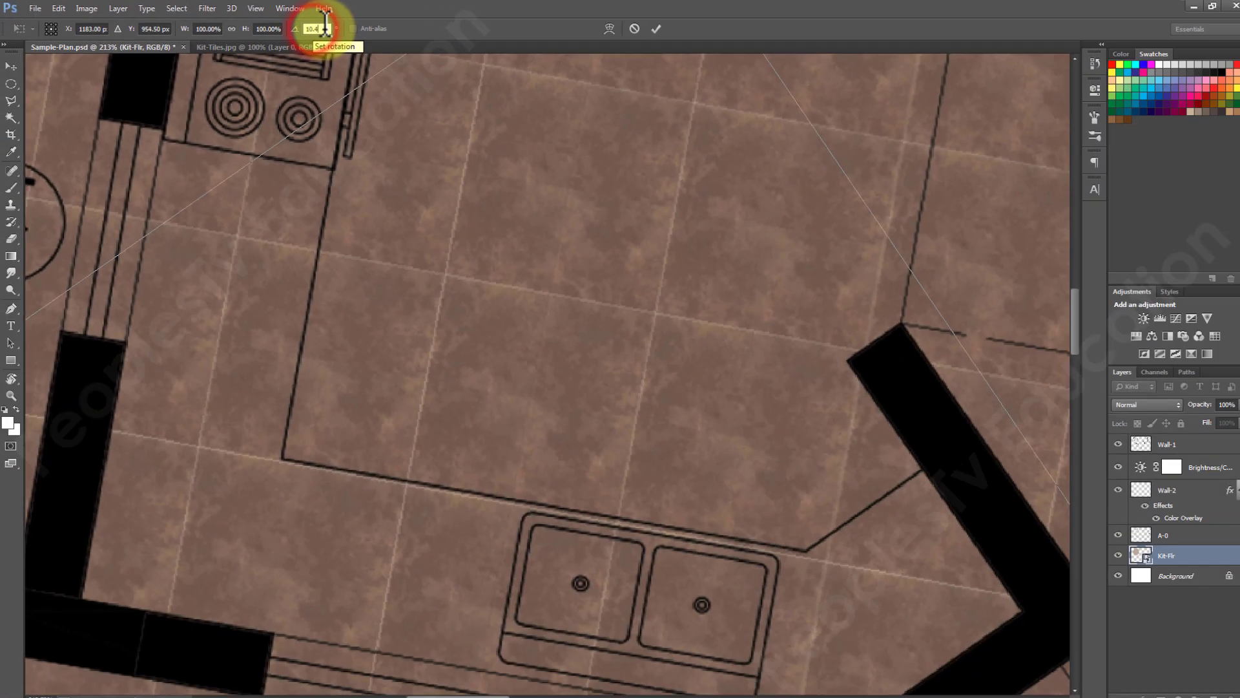
{"action": "type", "text": "10.3"}
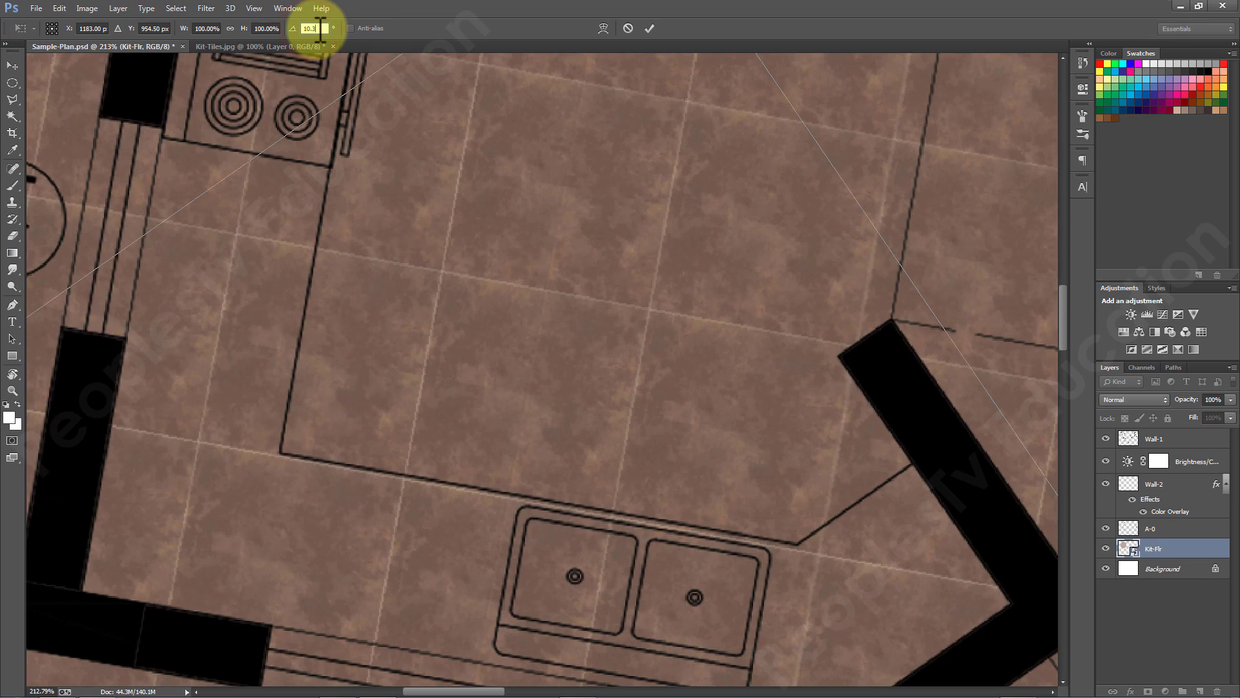
{"action": "key", "text": "Down"}
{"action": "key", "text": "Down"}
{"action": "left_click_drag", "start_coordinate": [466, 362], "coordinate": [456, 359]}
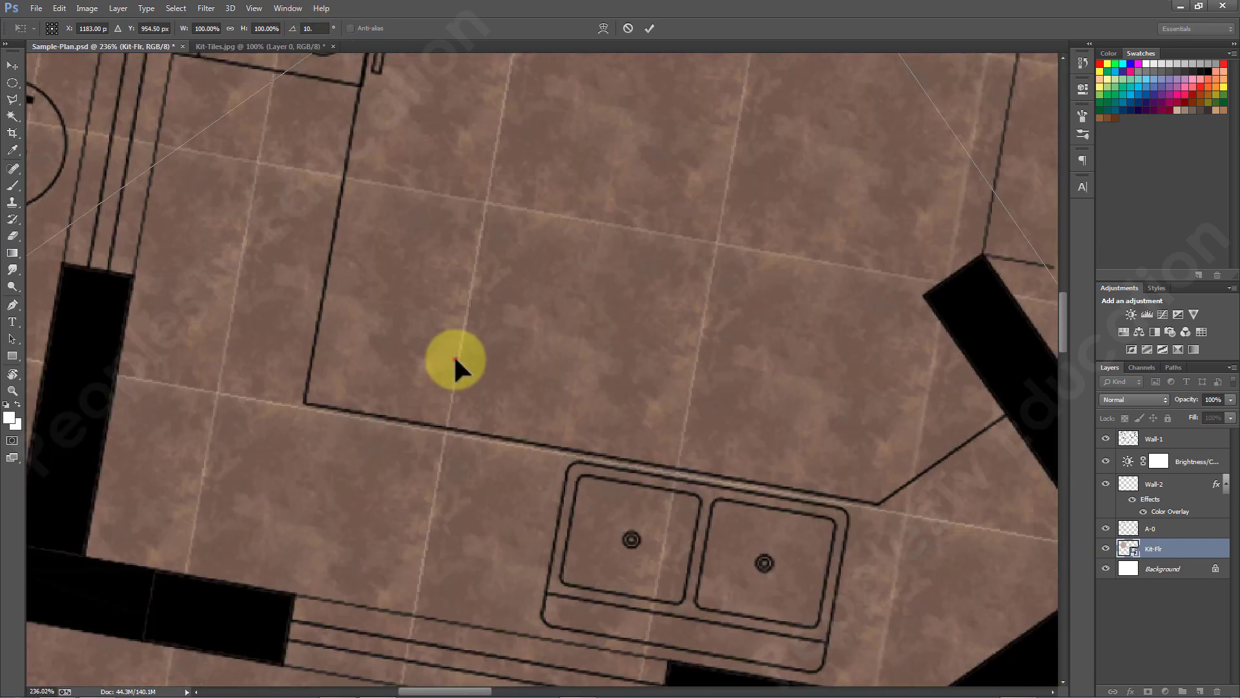
{"action": "key", "text": "Return"}
{"action": "scroll", "coordinate": [487, 425], "scroll_direction": "down", "scroll_amount": 5}
Outline the kitchen room with the Polygonal Lasso and copy its tiles to a new layer.
{"action": "scroll", "coordinate": [464, 330], "scroll_direction": "up", "scroll_amount": 3}
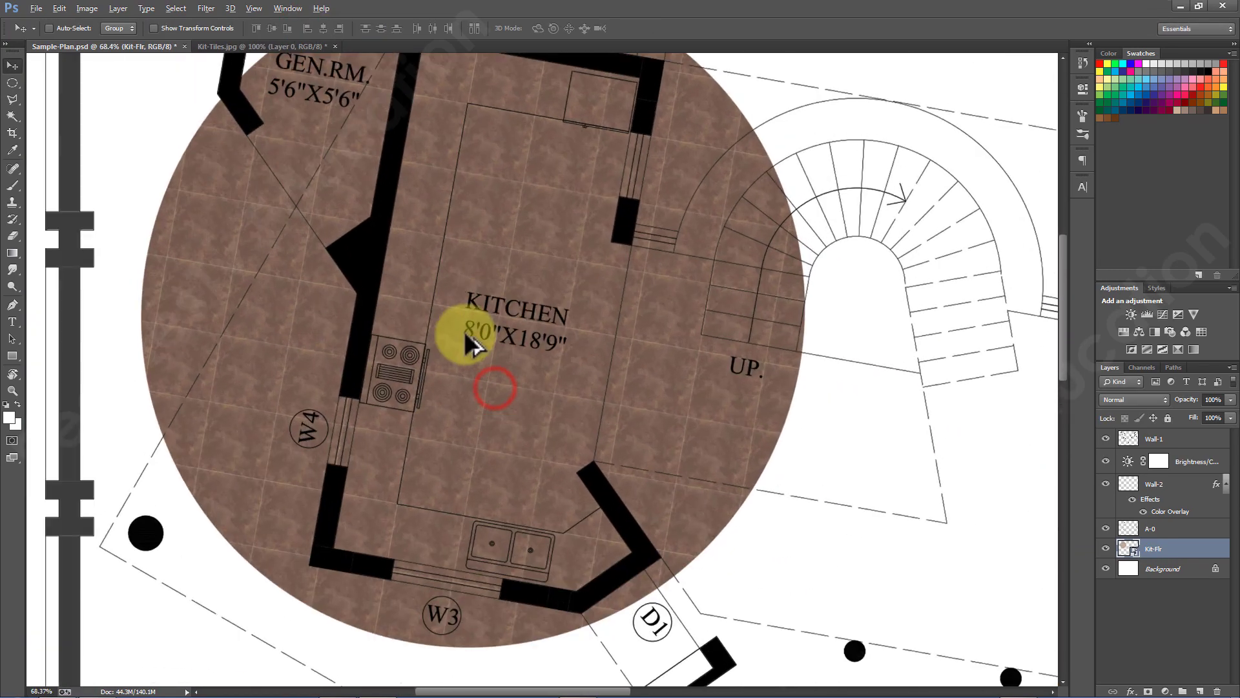
{"action": "scroll", "coordinate": [558, 558], "scroll_direction": "up", "scroll_amount": 4}
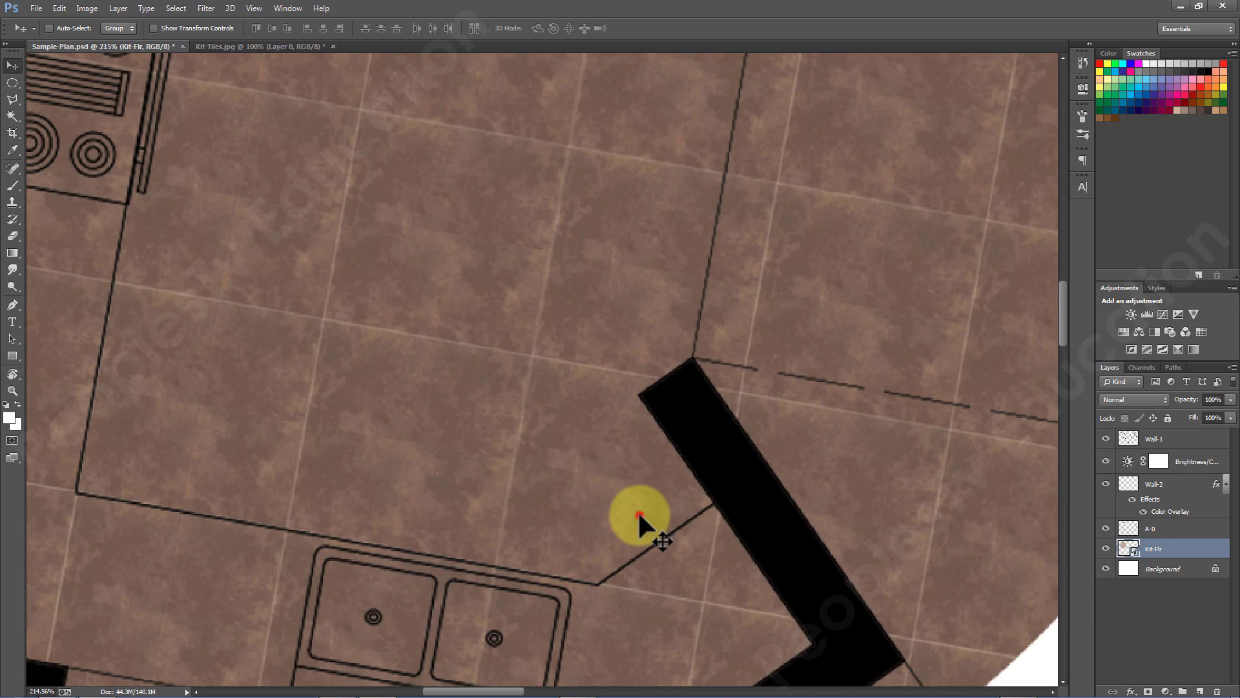
{"action": "left_click", "coordinate": [597, 583]}
{"action": "left_click", "coordinate": [75, 495]}
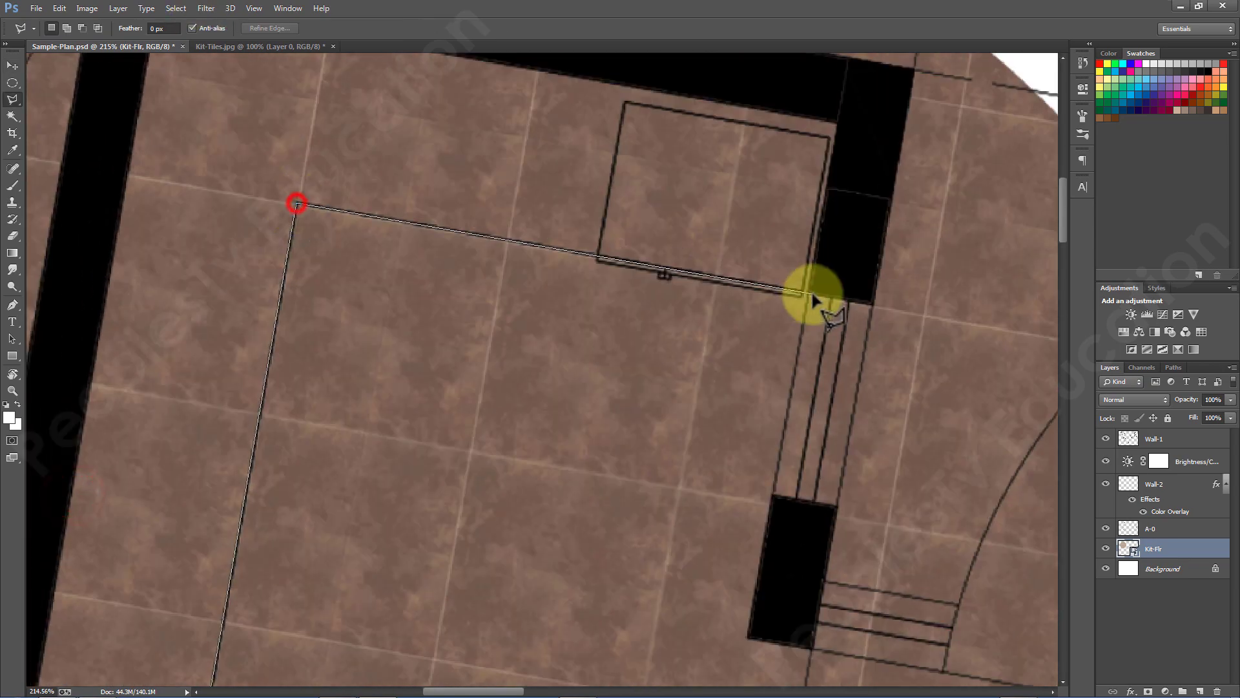
{"action": "left_click", "coordinate": [748, 638]}
{"action": "left_click", "coordinate": [810, 650]}
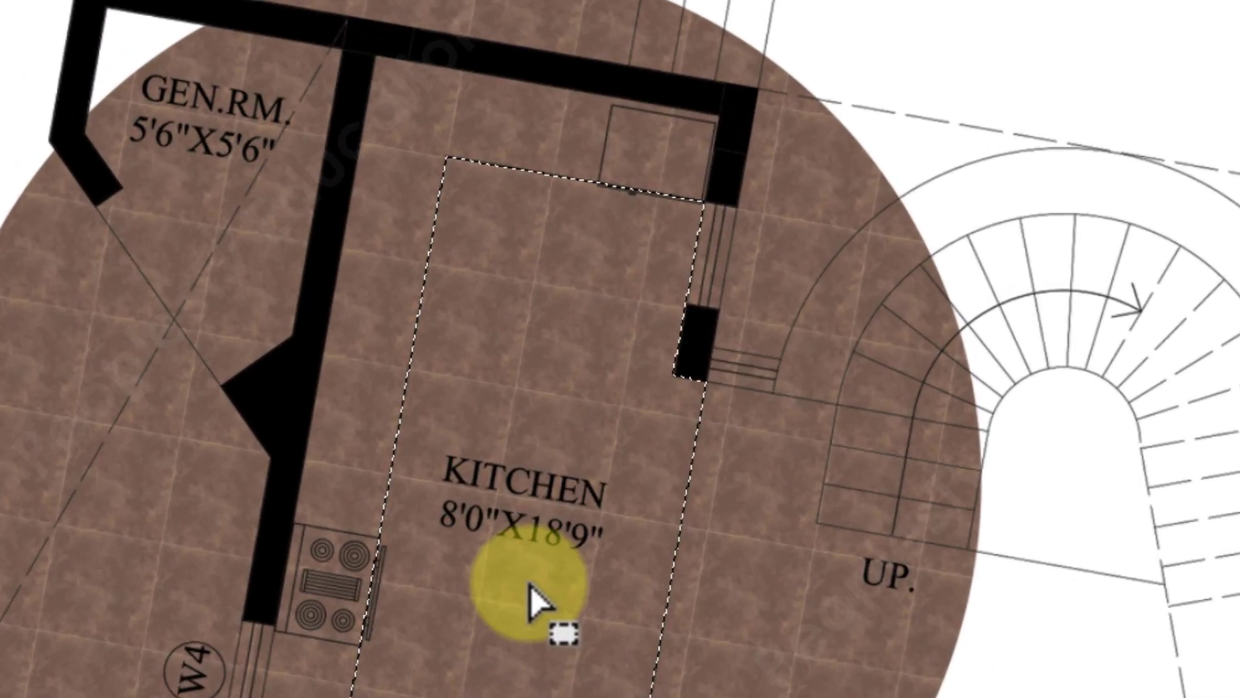
{"action": "right_click", "coordinate": [527, 599]}
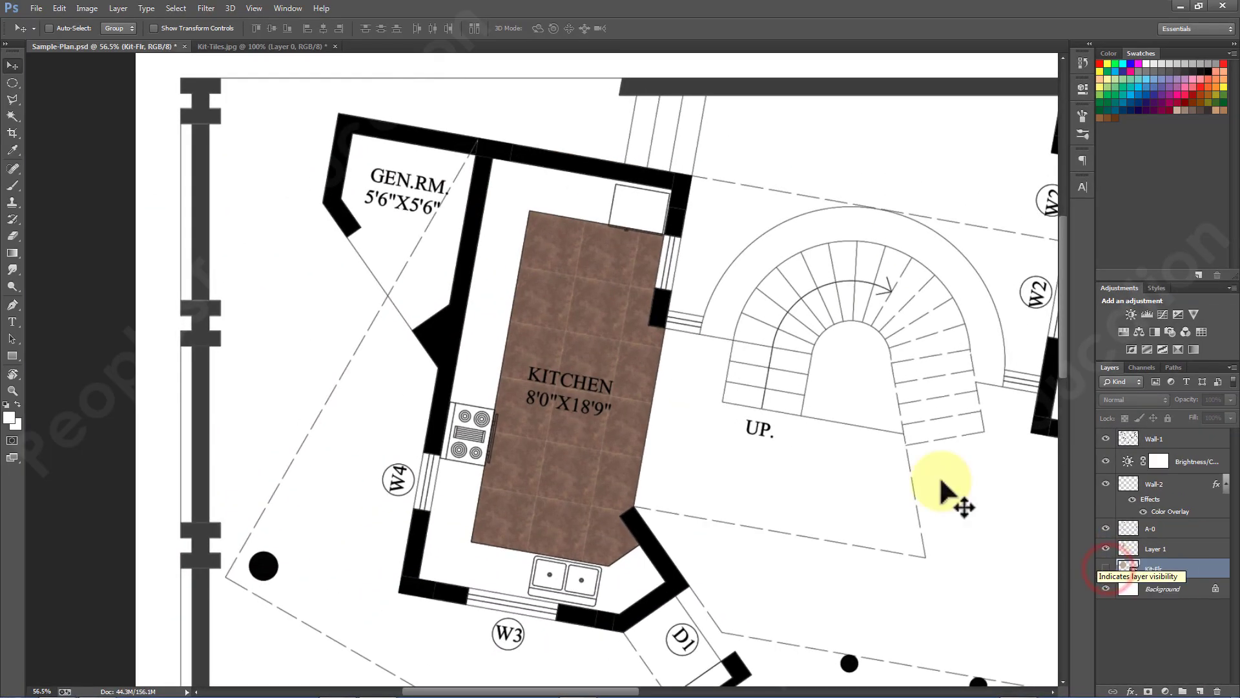
Fit the plan on screen and select Layer 1 holding the clipped kitchen tiles.
{"action": "right_click", "coordinate": [633, 342]}
{"action": "left_click", "coordinate": [646, 343]}
{"action": "key", "text": "ctrl+0"}
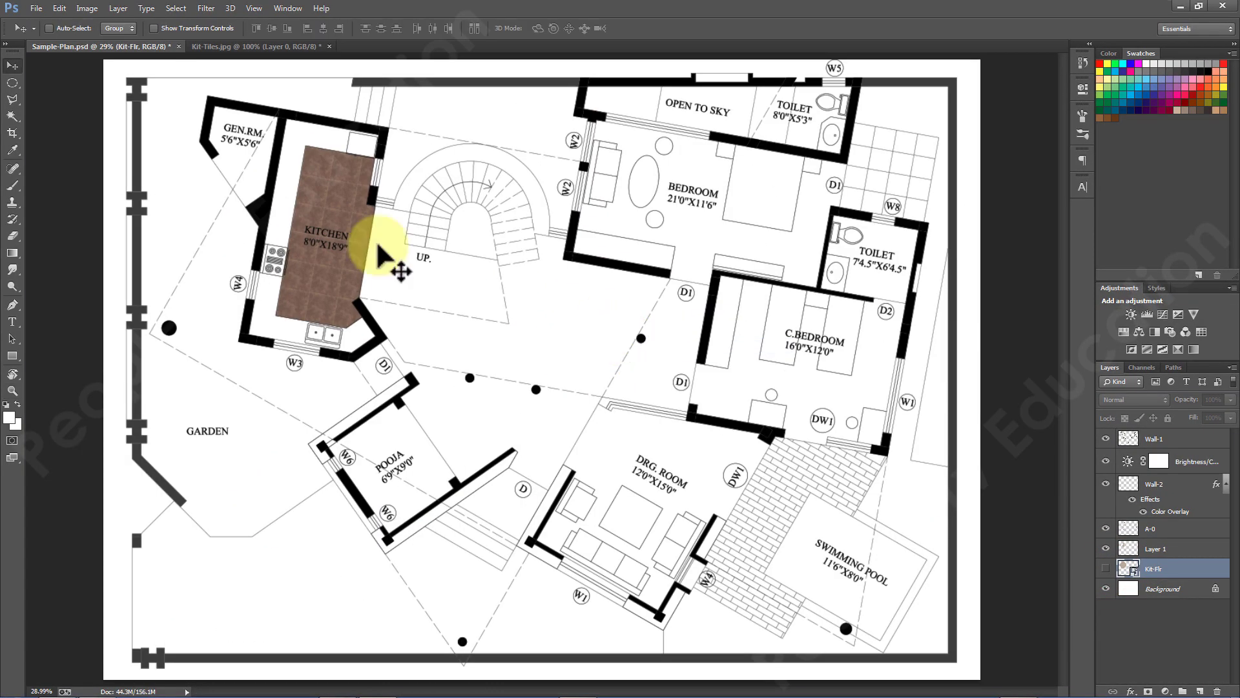
{"action": "right_click", "coordinate": [335, 183]}
{"action": "left_click", "coordinate": [373, 208]}
Rename Layer 1 to Final-Kit-Flr and set its opacity to 70%.
{"action": "double_click", "coordinate": [1156, 548]}
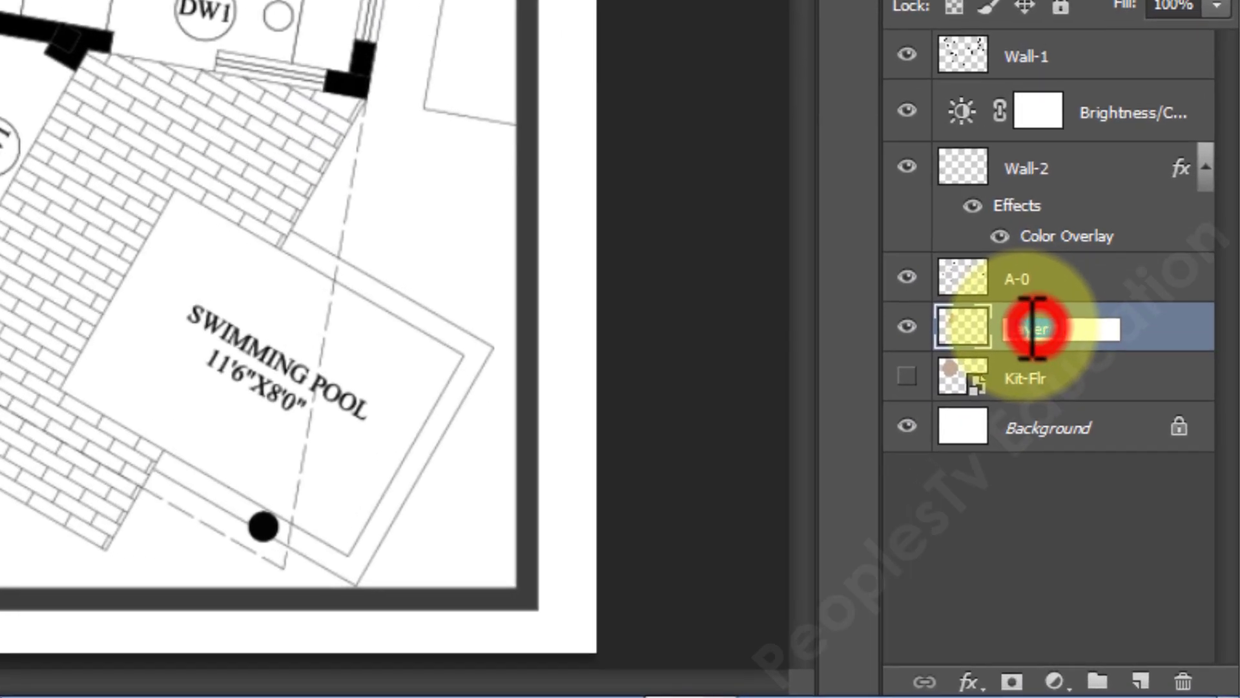
{"action": "type", "text": "Final-Kit-Flr"}
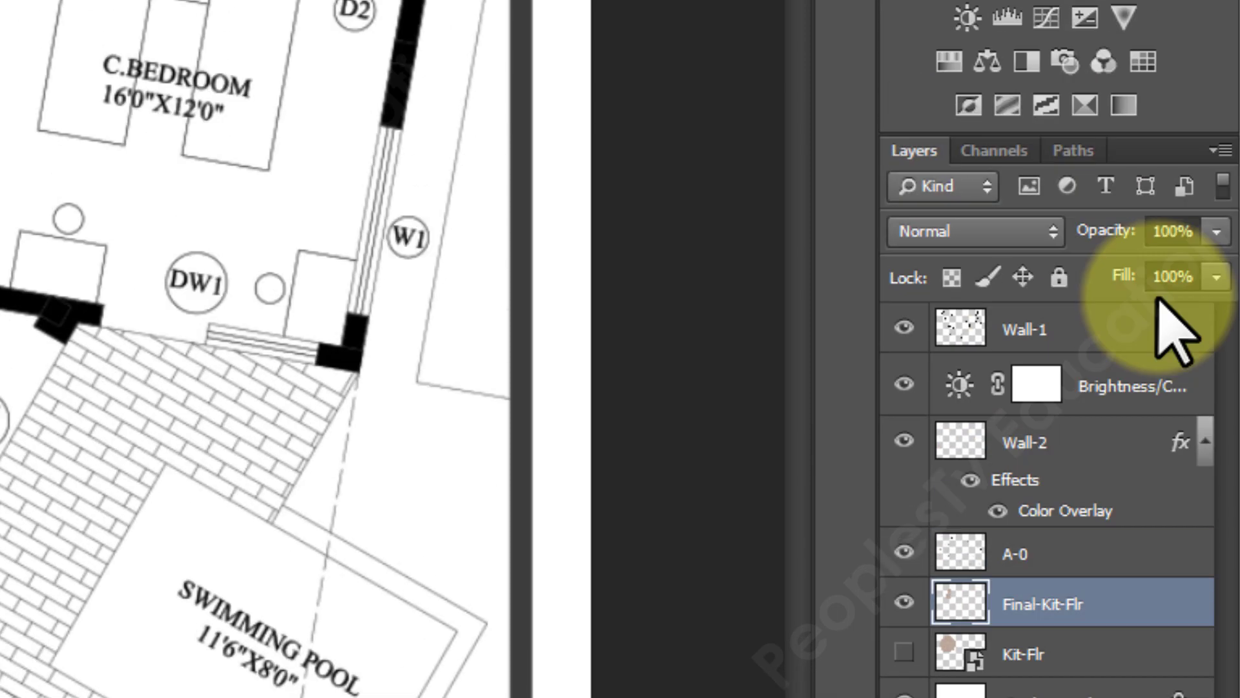
{"action": "type", "text": "70"}
{"action": "key", "text": "Return"}
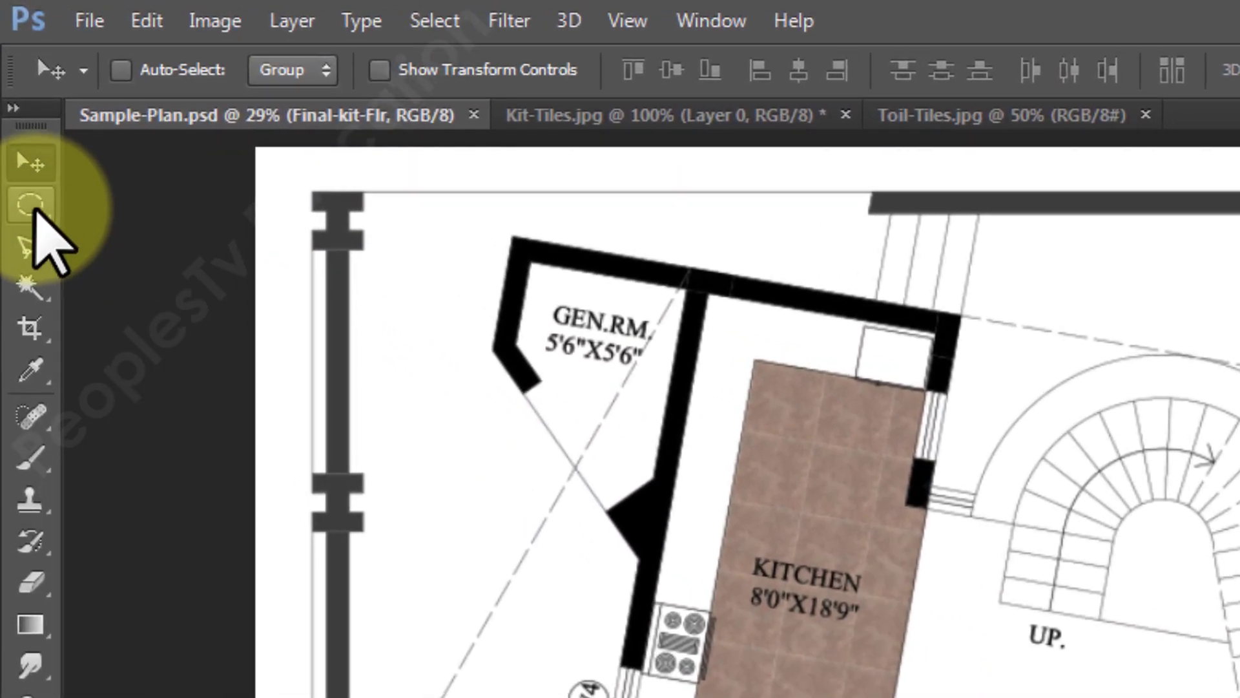
Draw an elliptical selection around the toilet on a new Tol-Flr layer and fill it pink.
{"action": "left_click", "coordinate": [27, 183]}
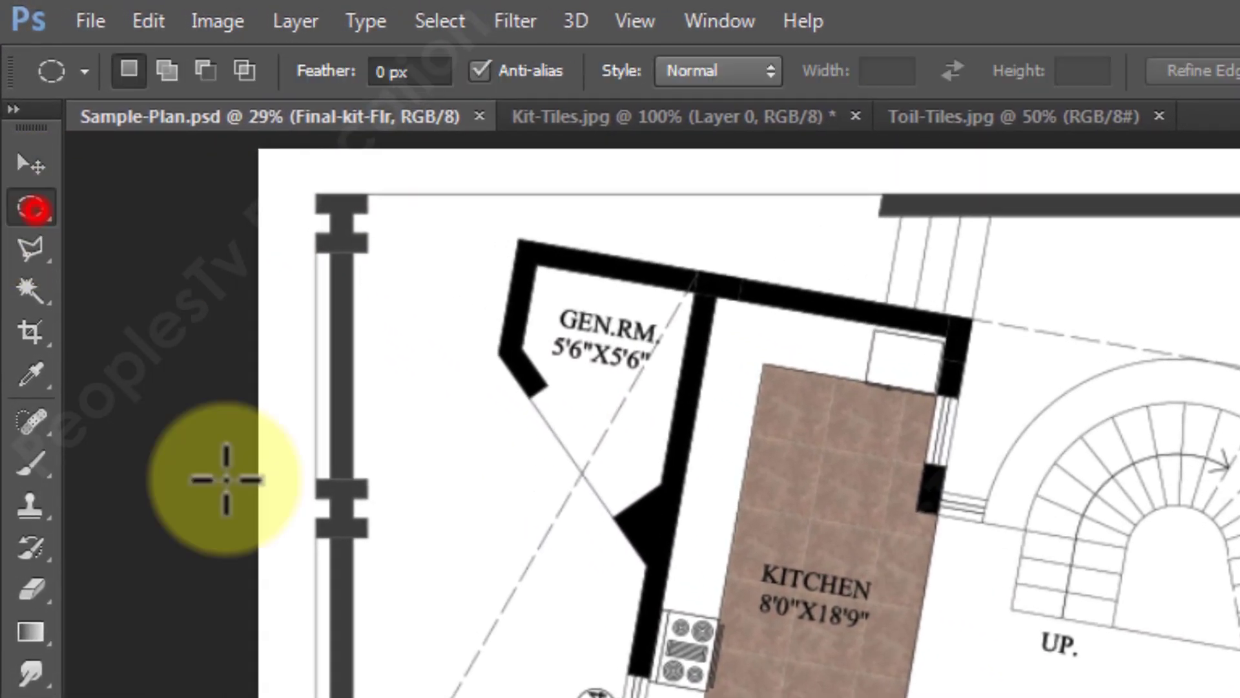
{"action": "scroll", "coordinate": [1237, 676], "scroll_direction": "up", "scroll_amount": 5}
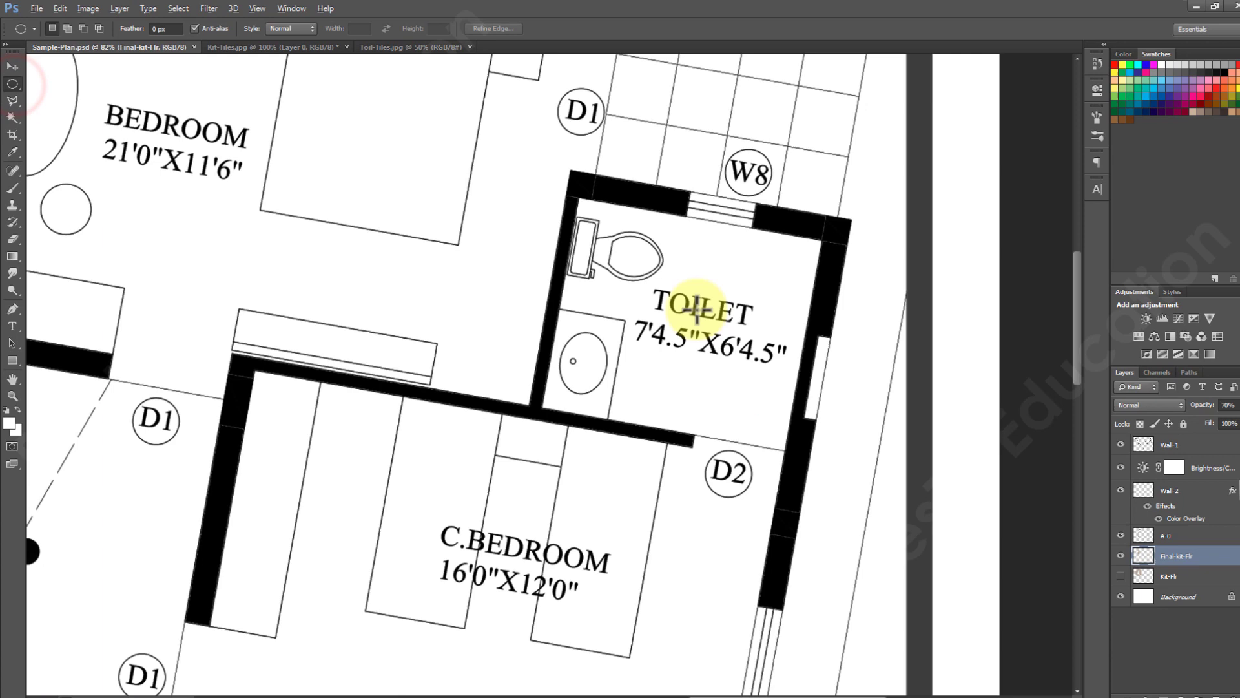
{"action": "left_click_drag", "start_coordinate": [542, 168], "coordinate": [863, 485]}
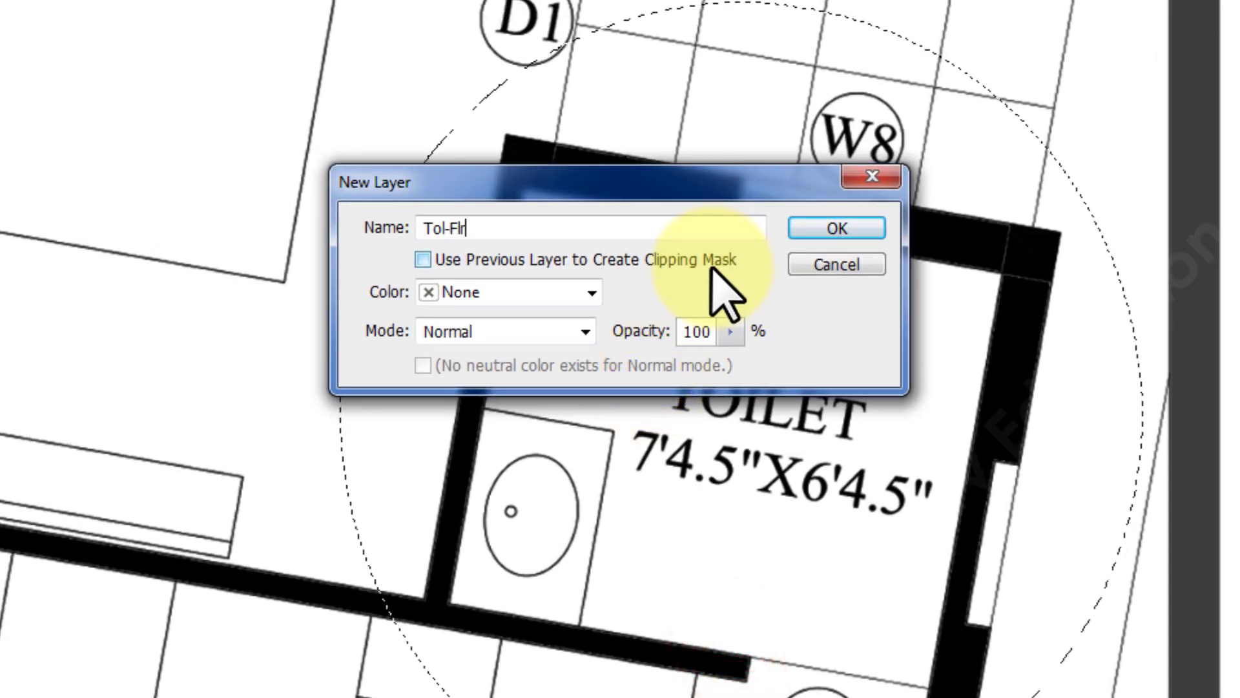
{"action": "type", "text": "Tol-Flr"}
{"action": "key", "text": "Return"}
{"action": "right_click", "coordinate": [701, 281]}
{"action": "left_click", "coordinate": [751, 550]}
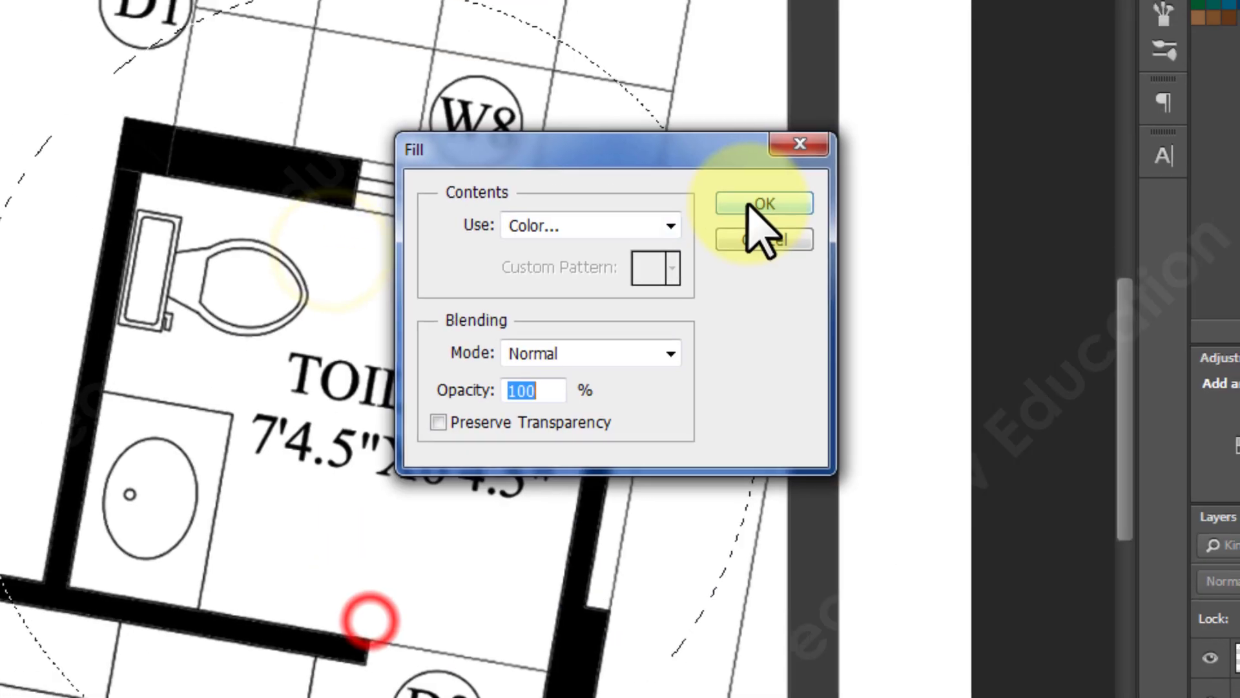
{"action": "left_click", "coordinate": [755, 204]}
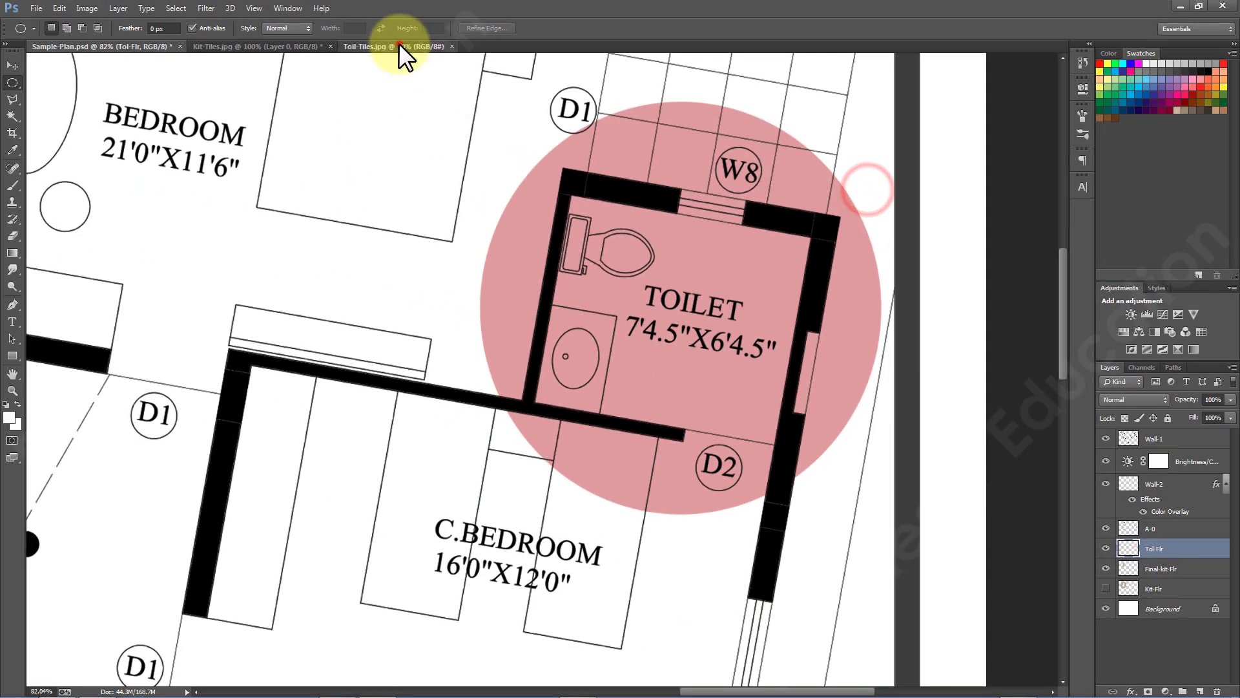
Define the Toil-Tiles.jpg grey marble image as a pattern.
{"action": "left_click", "coordinate": [399, 46]}
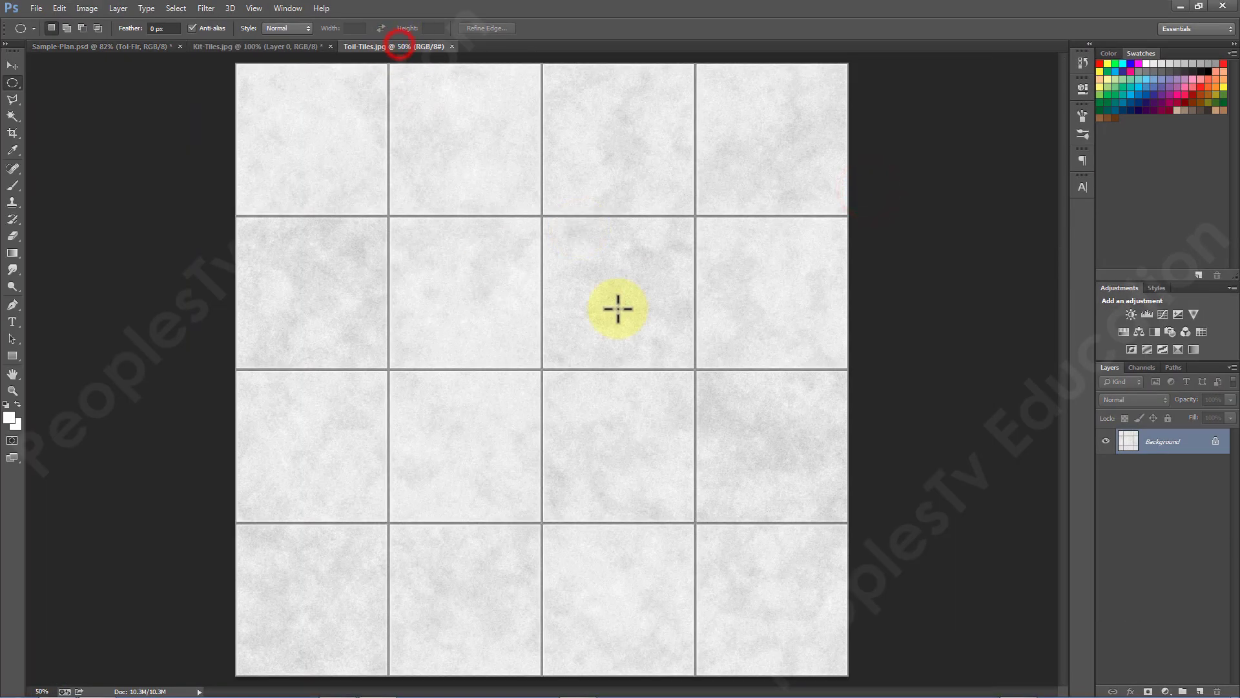
{"action": "left_click", "coordinate": [59, 8]}
{"action": "left_click", "coordinate": [194, 316]}
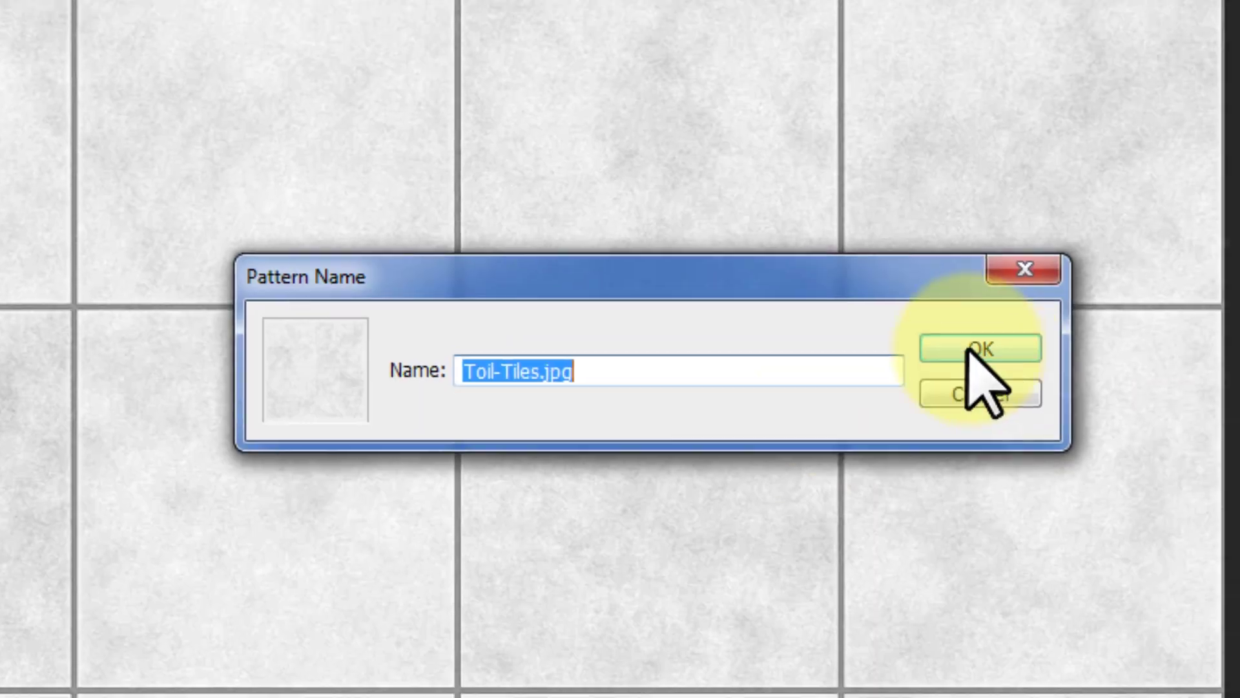
{"action": "left_click", "coordinate": [971, 349]}
Give the Tol-Flr layer a Pattern Overlay of the grey marble Toil-Tiles pattern, with adjusted scale.
{"action": "left_click", "coordinate": [185, 47]}
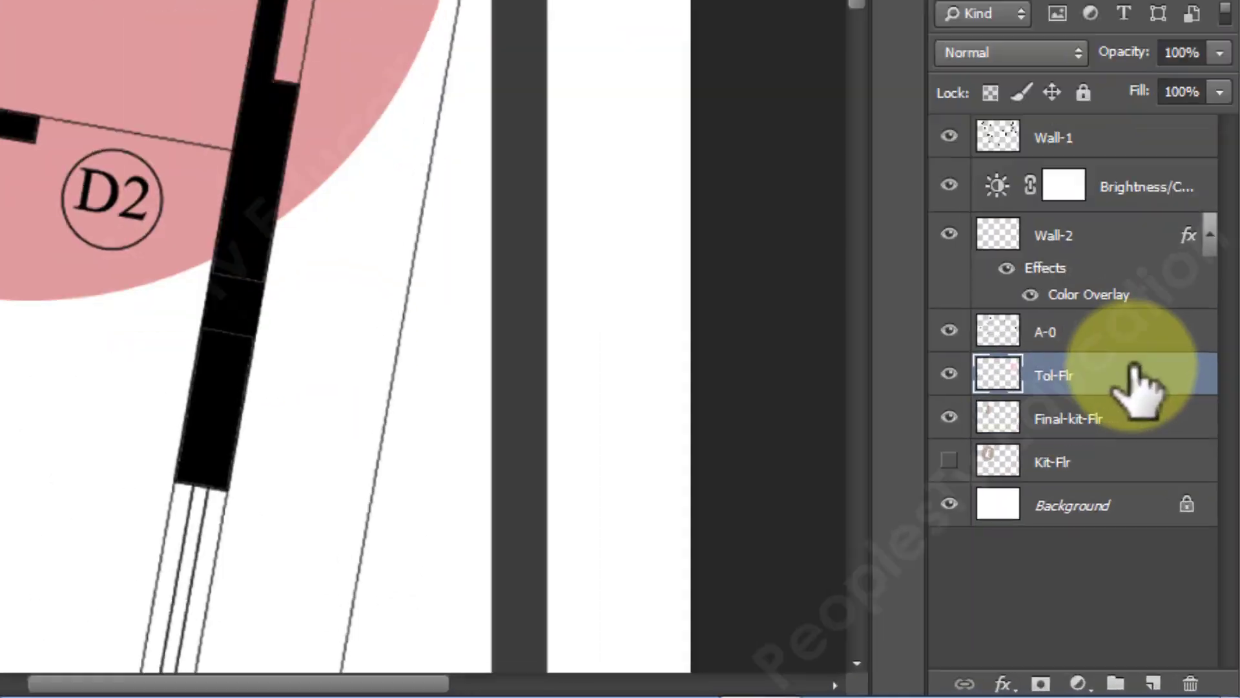
{"action": "double_click", "coordinate": [1134, 371]}
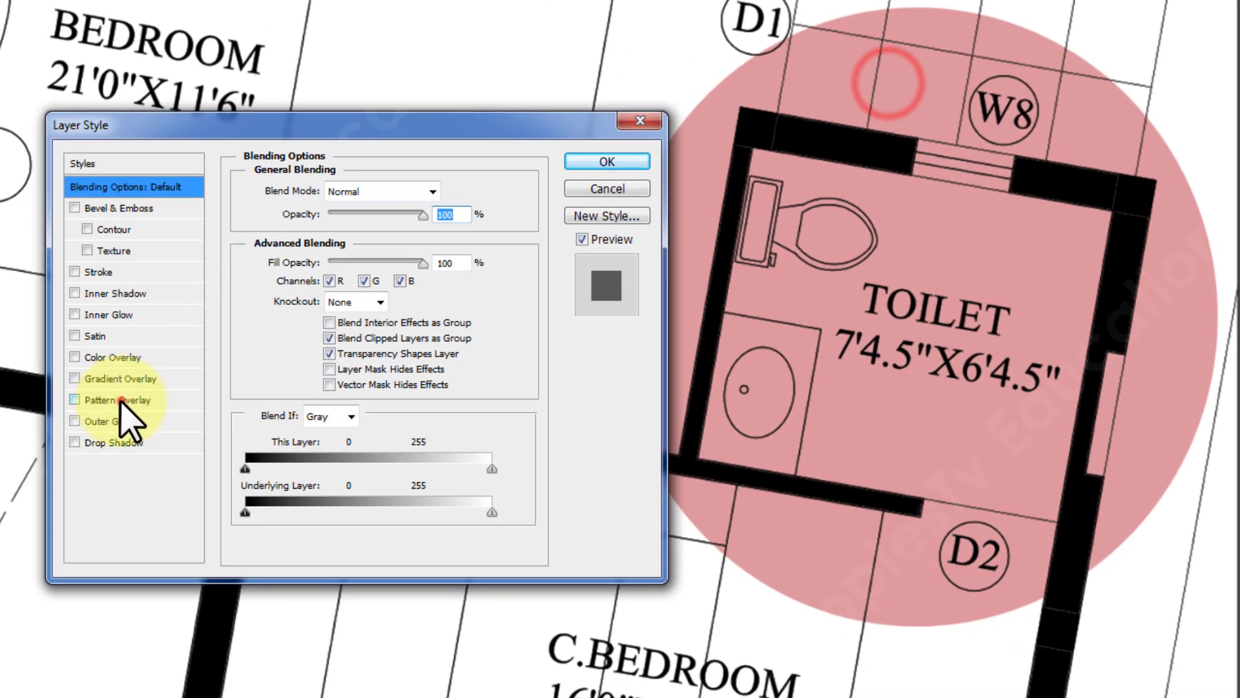
{"action": "left_click", "coordinate": [121, 401]}
{"action": "left_click", "coordinate": [378, 258]}
{"action": "left_click", "coordinate": [286, 338]}
{"action": "left_click", "coordinate": [506, 293]}
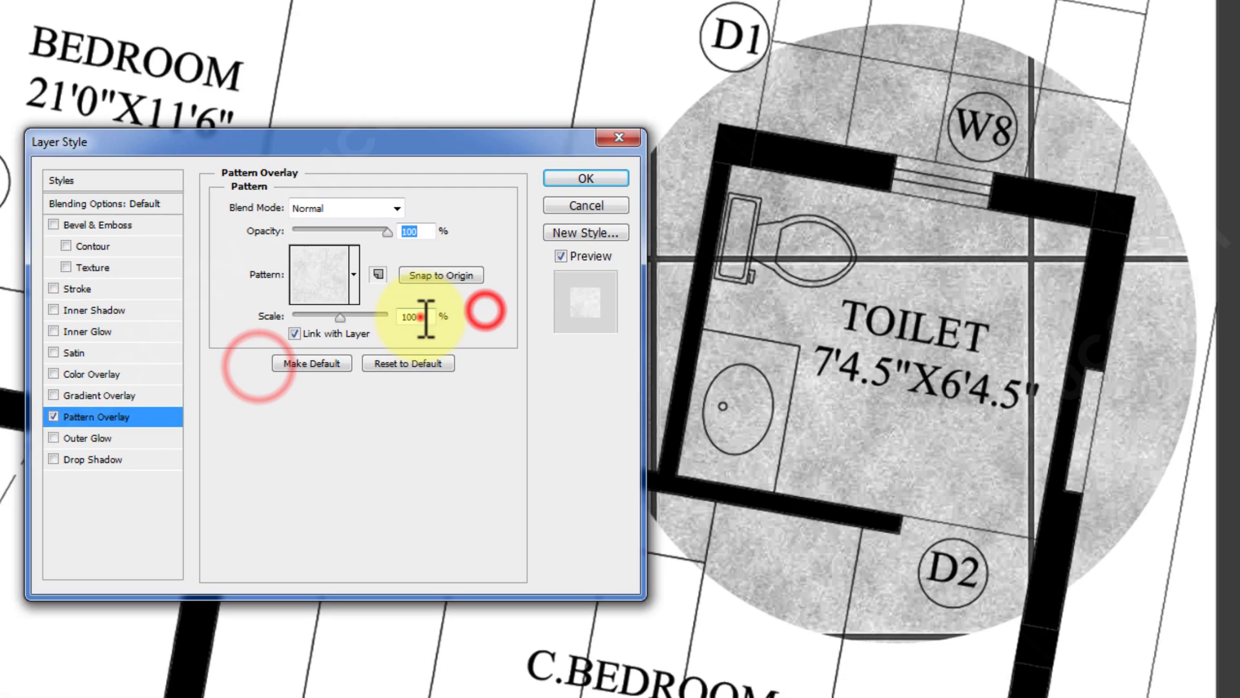
{"action": "left_click", "coordinate": [420, 316]}
{"action": "key", "text": "Return"}
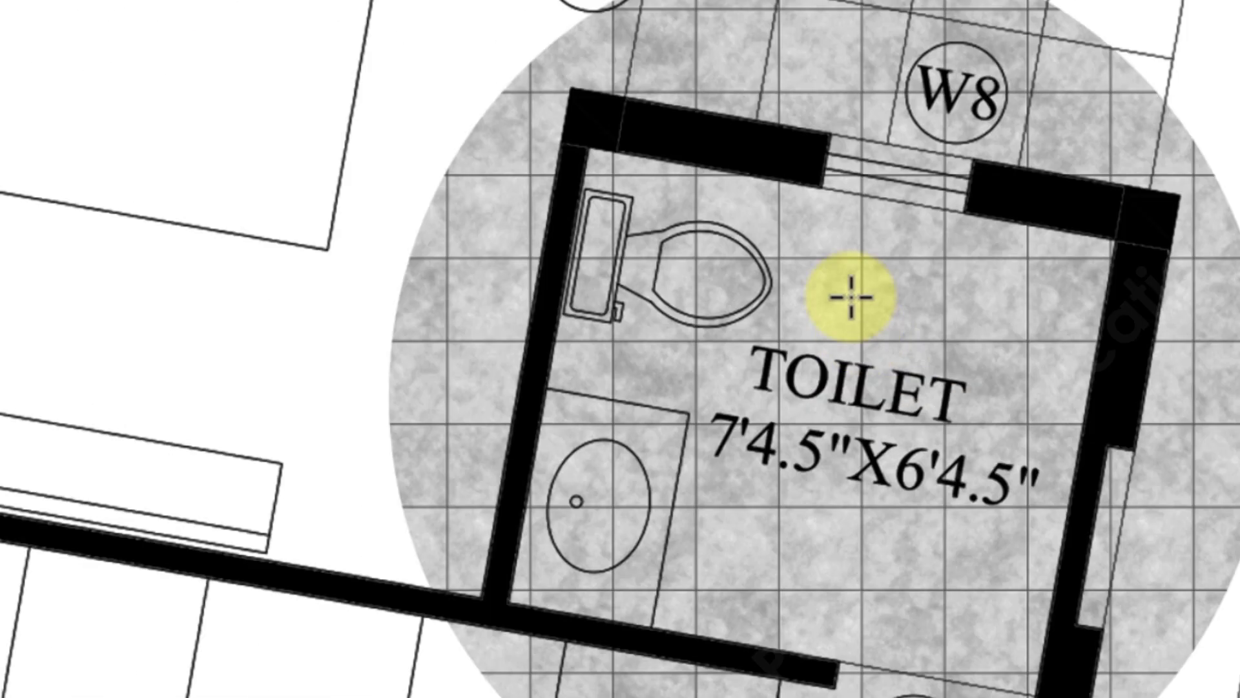
{"action": "left_click", "coordinate": [930, 278]}
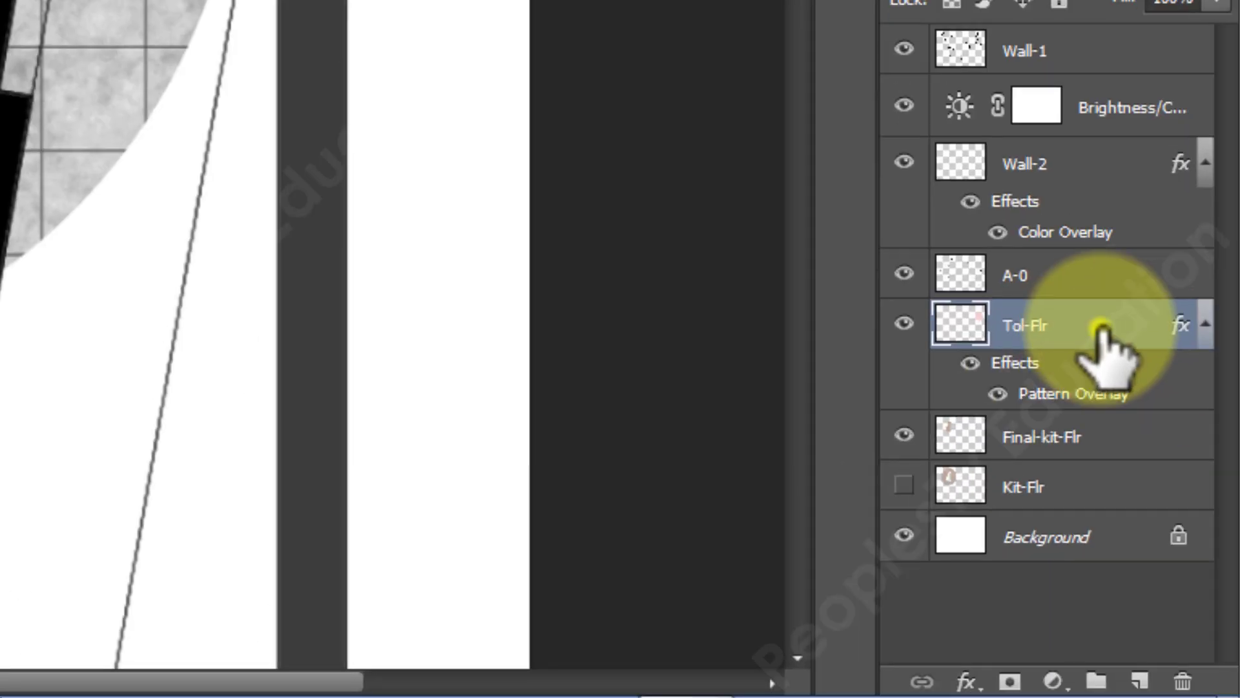
Rasterize the Tol-Flr layer style and rotate the tile circle to match the toilet walls.
{"action": "right_click", "coordinate": [1102, 330]}
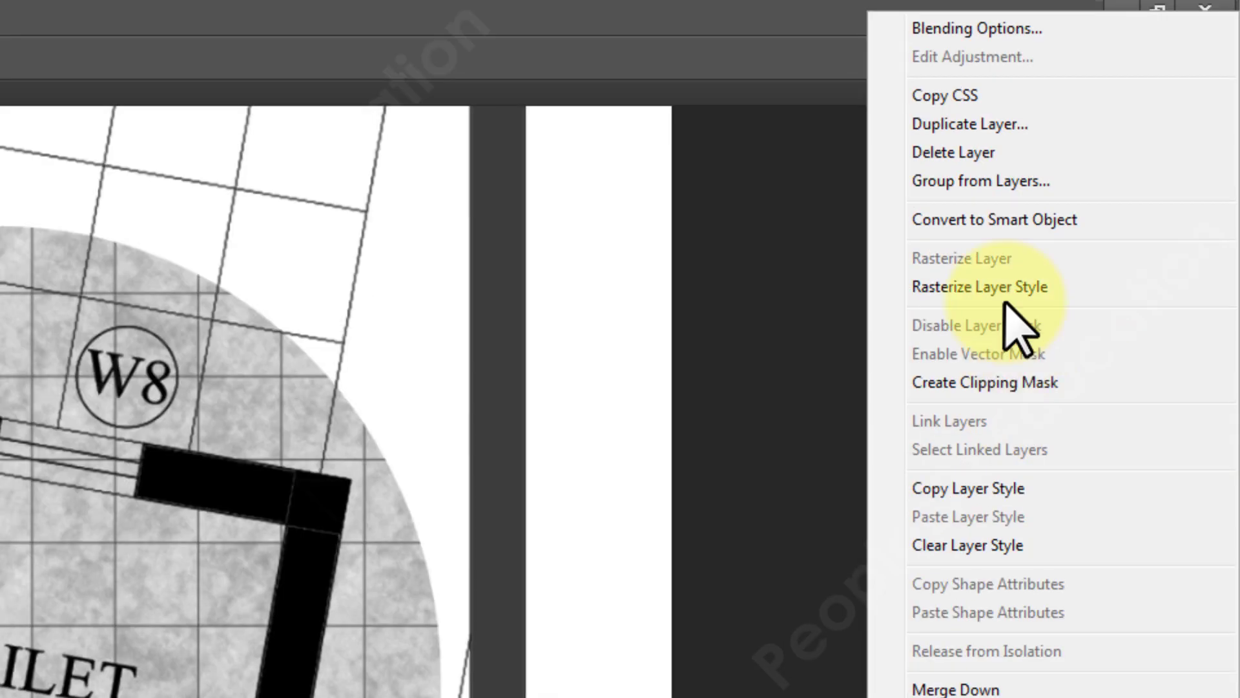
{"action": "left_click", "coordinate": [1008, 287]}
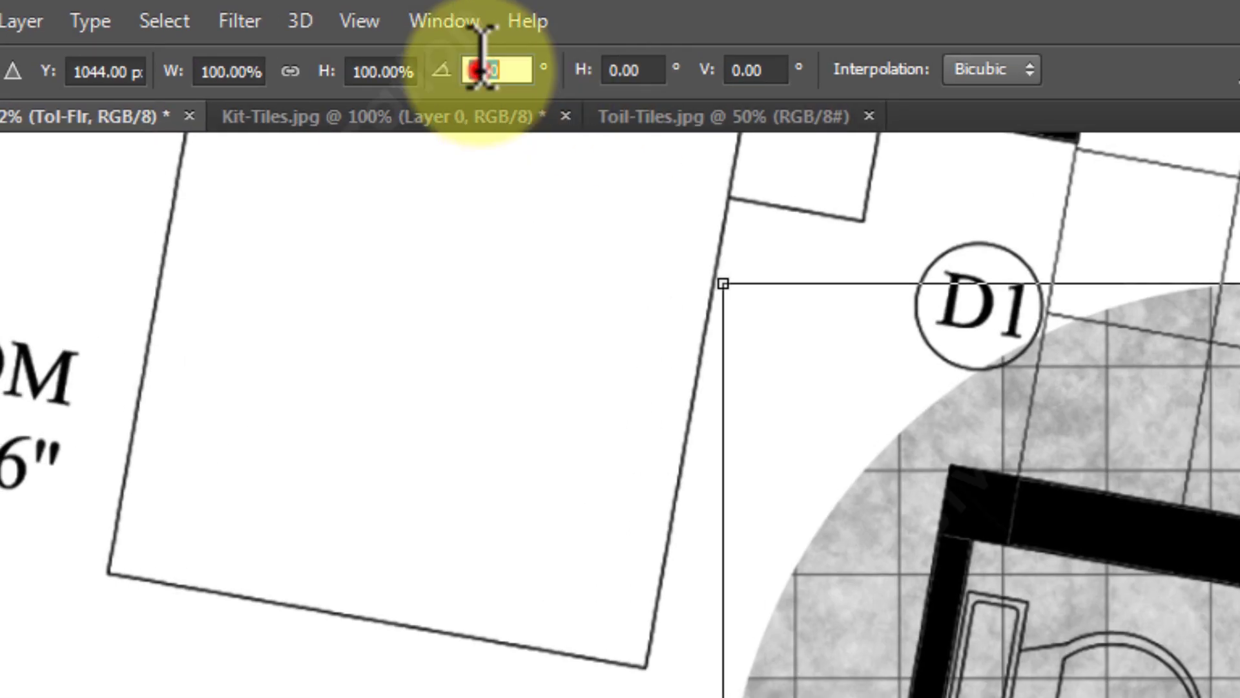
{"action": "left_click_drag", "start_coordinate": [468, 56], "coordinate": [504, 55]}
{"action": "double_click", "coordinate": [633, 327]}
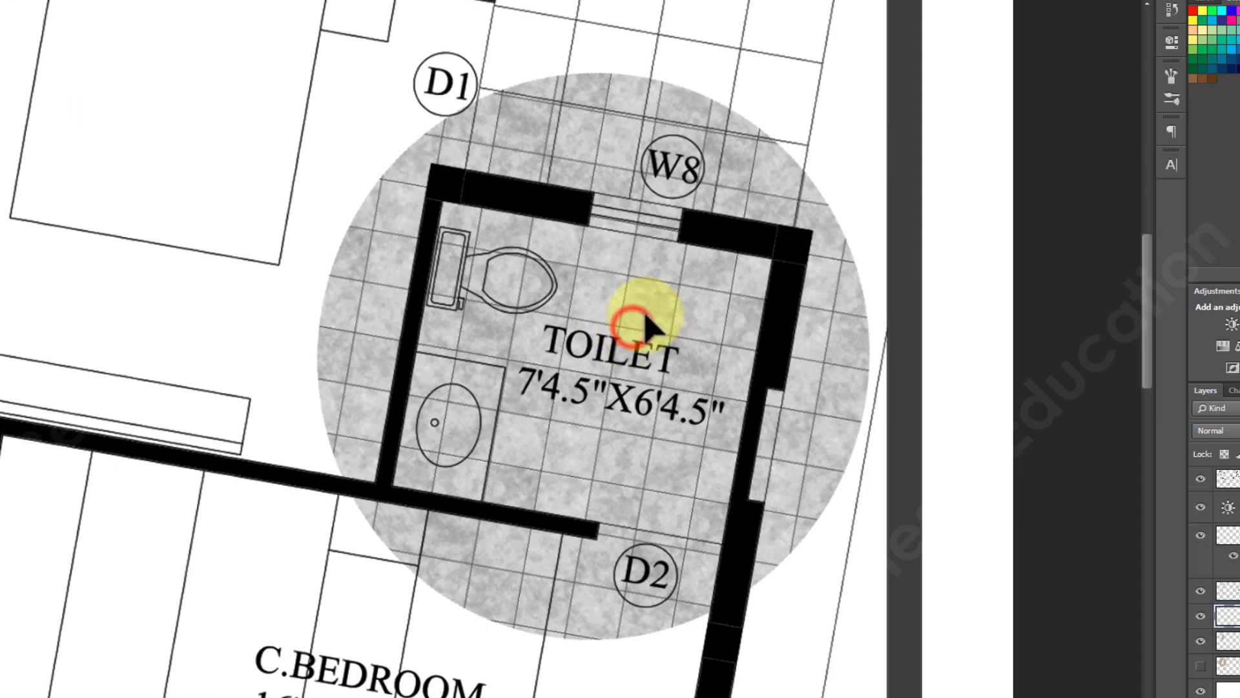
Trace the toilet's inner walls, copy that floor area to its own layer, and hide the original circle.
{"action": "key", "text": "ctrl+plus"}
{"action": "key", "text": "ctrl+plus"}
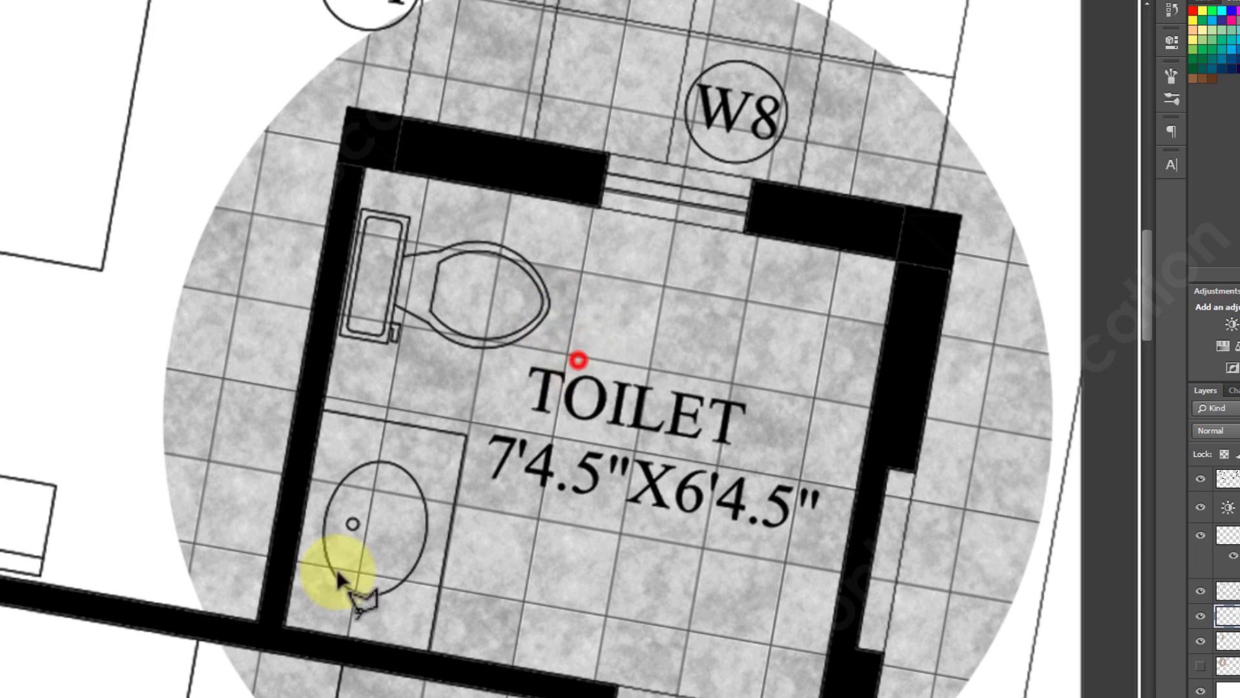
{"action": "left_click", "coordinate": [279, 626]}
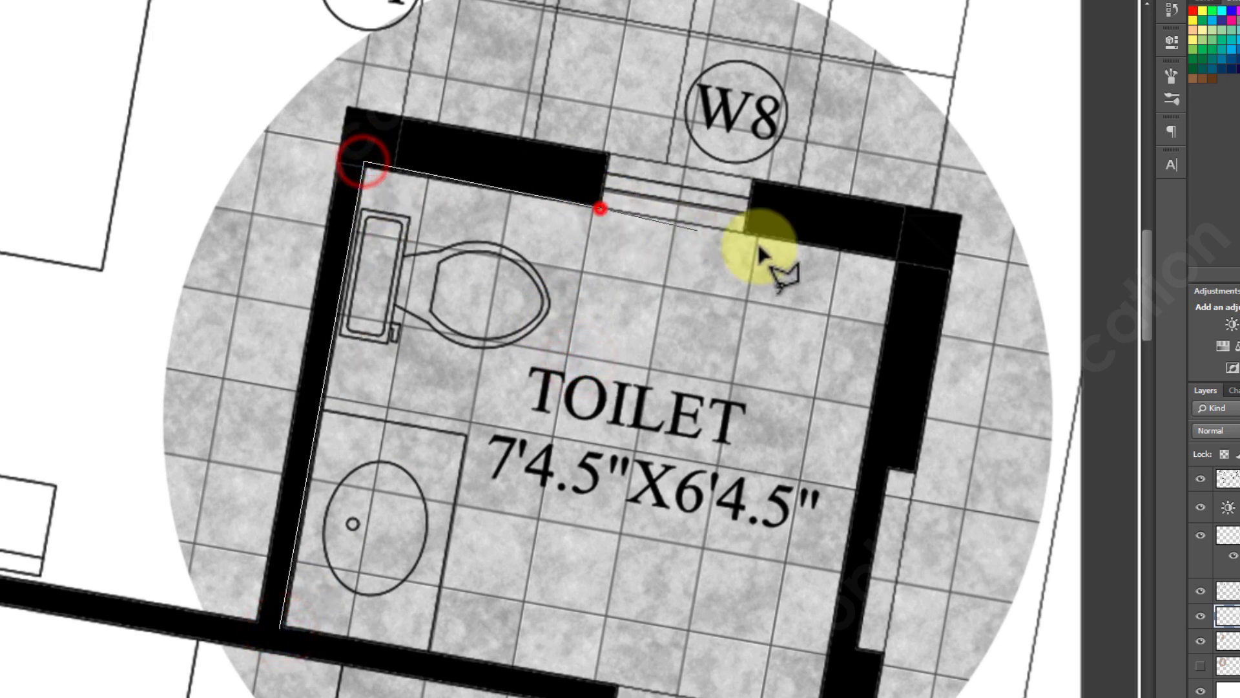
{"action": "left_click", "coordinate": [896, 258]}
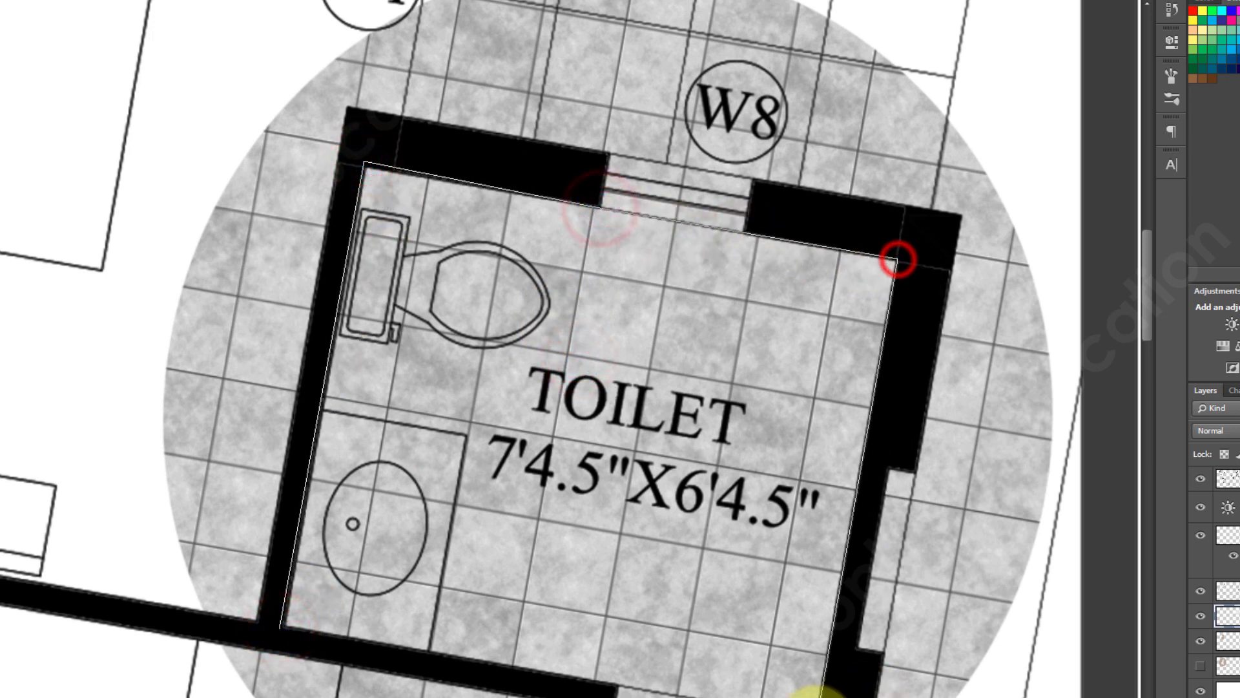
{"action": "left_click", "coordinate": [617, 677]}
{"action": "left_click", "coordinate": [280, 625]}
{"action": "right_click", "coordinate": [562, 352]}
{"action": "left_click", "coordinate": [588, 487]}
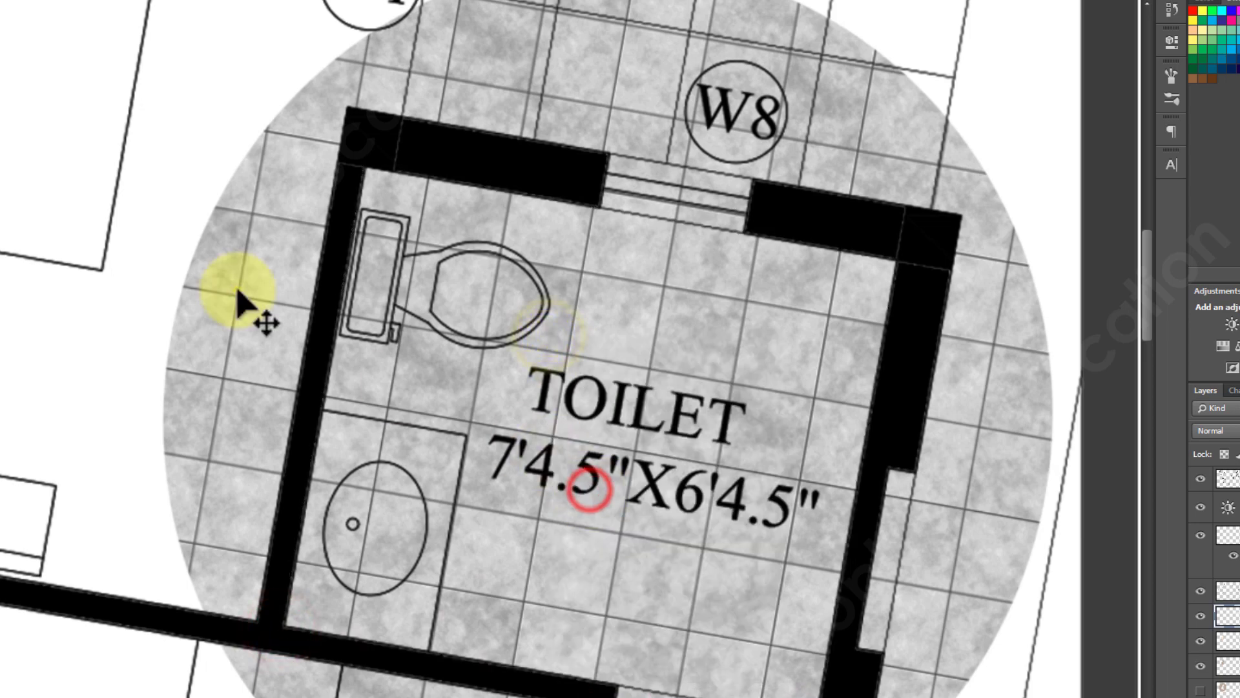
{"action": "left_click", "coordinate": [265, 316]}
{"action": "key", "text": "ctrl+0"}
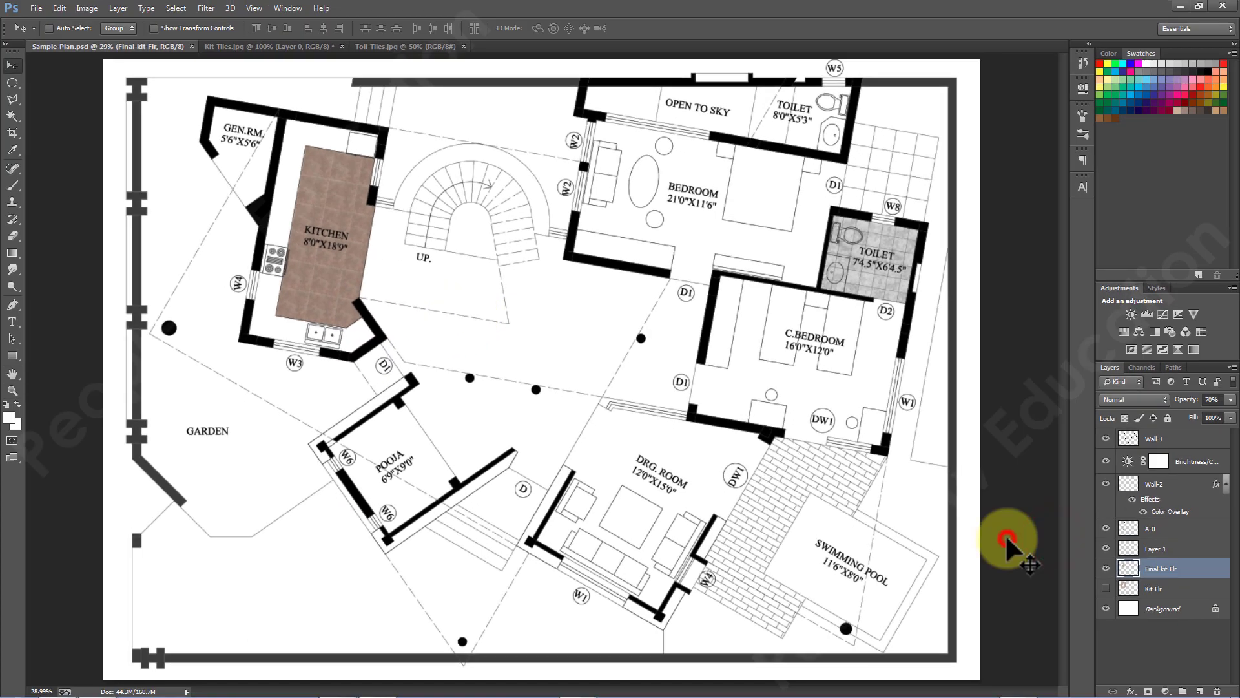
Draw an ellipse over the upper toilet on a new Tol-Flr1 layer and fill it with the grey marble pattern.
{"action": "left_click", "coordinate": [12, 82]}
{"action": "scroll", "coordinate": [715, 354], "scroll_direction": "down", "scroll_amount": 1}
{"action": "left_click_drag", "start_coordinate": [551, 75], "coordinate": [776, 214]}
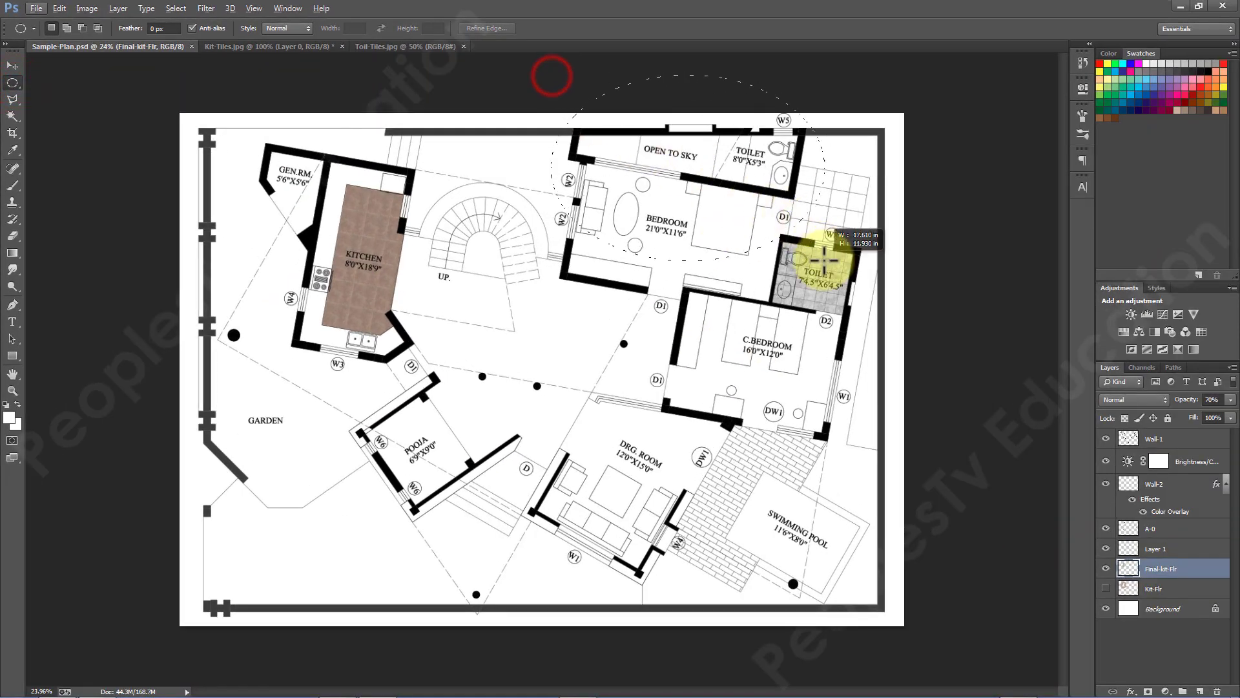
{"action": "right_click", "coordinate": [741, 205]}
{"action": "left_click", "coordinate": [759, 286]}
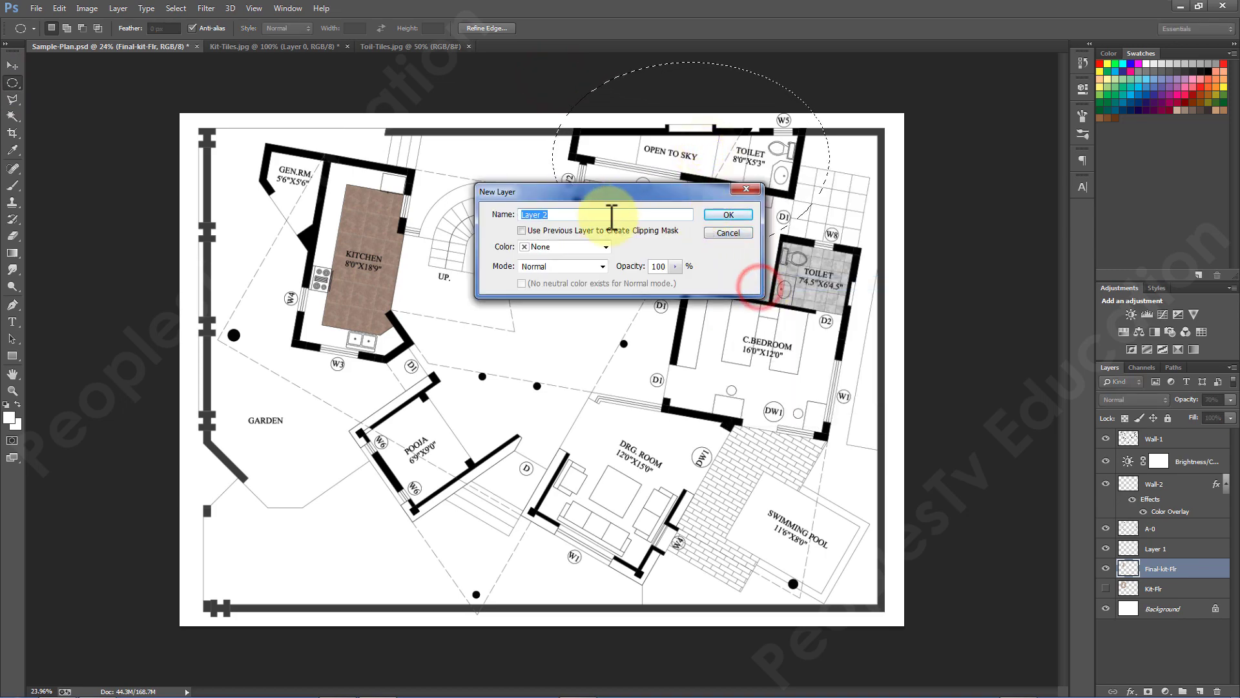
{"action": "key", "text": "Return"}
{"action": "right_click", "coordinate": [646, 149]}
{"action": "left_click", "coordinate": [656, 271]}
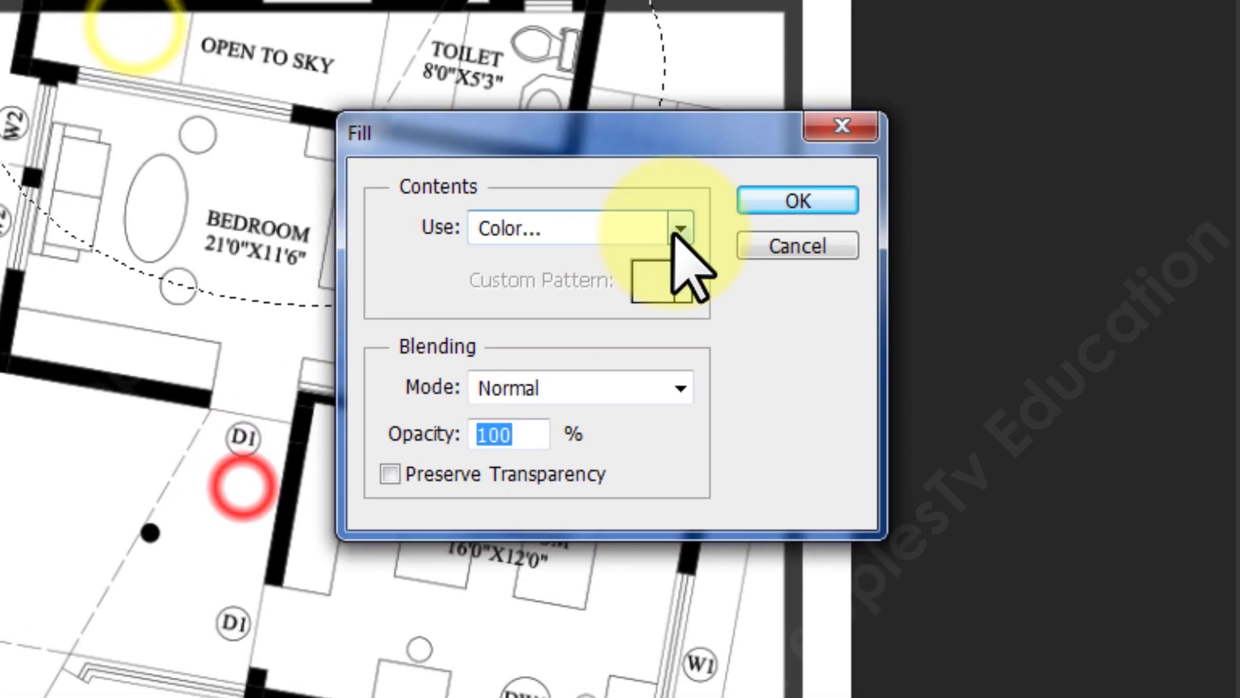
{"action": "left_click", "coordinate": [834, 222]}
{"action": "left_click", "coordinate": [557, 388]}
{"action": "left_click", "coordinate": [678, 276]}
{"action": "left_click", "coordinate": [798, 201]}
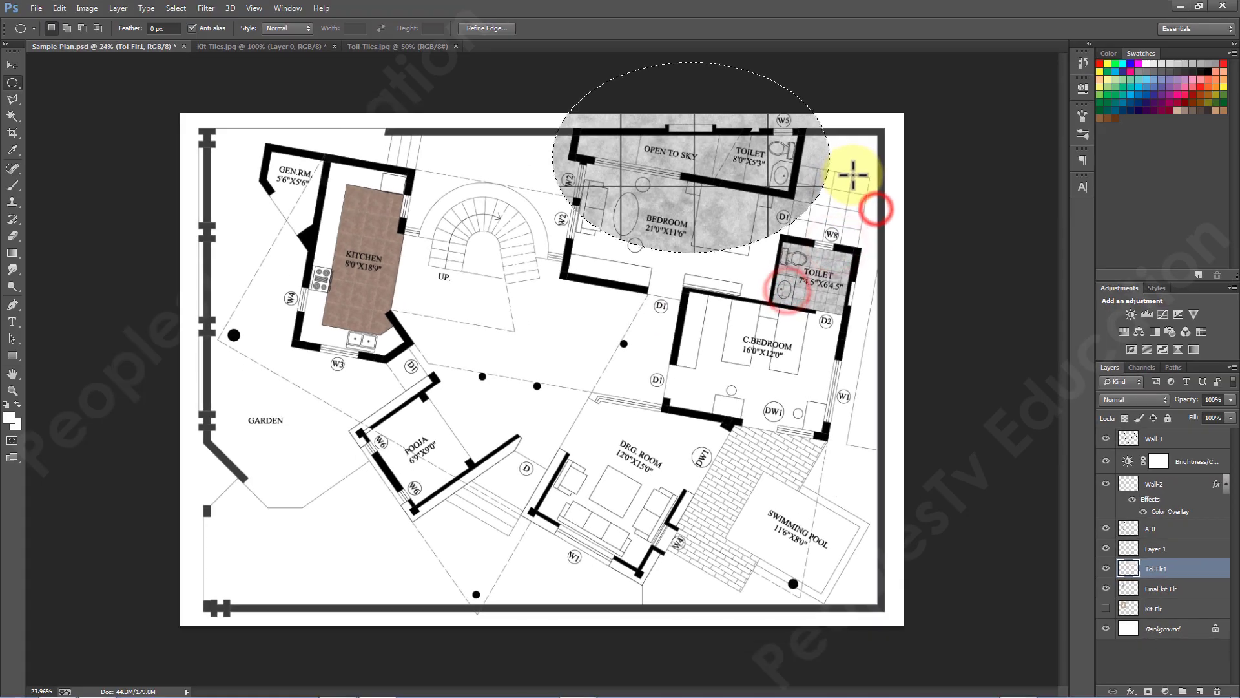
Add a grey marble tile Pattern Overlay layer style to Tol-Flr1.
{"action": "double_click", "coordinate": [1182, 569]}
{"action": "left_click", "coordinate": [138, 363]}
{"action": "left_click", "coordinate": [318, 269]}
{"action": "left_click", "coordinate": [257, 334]}
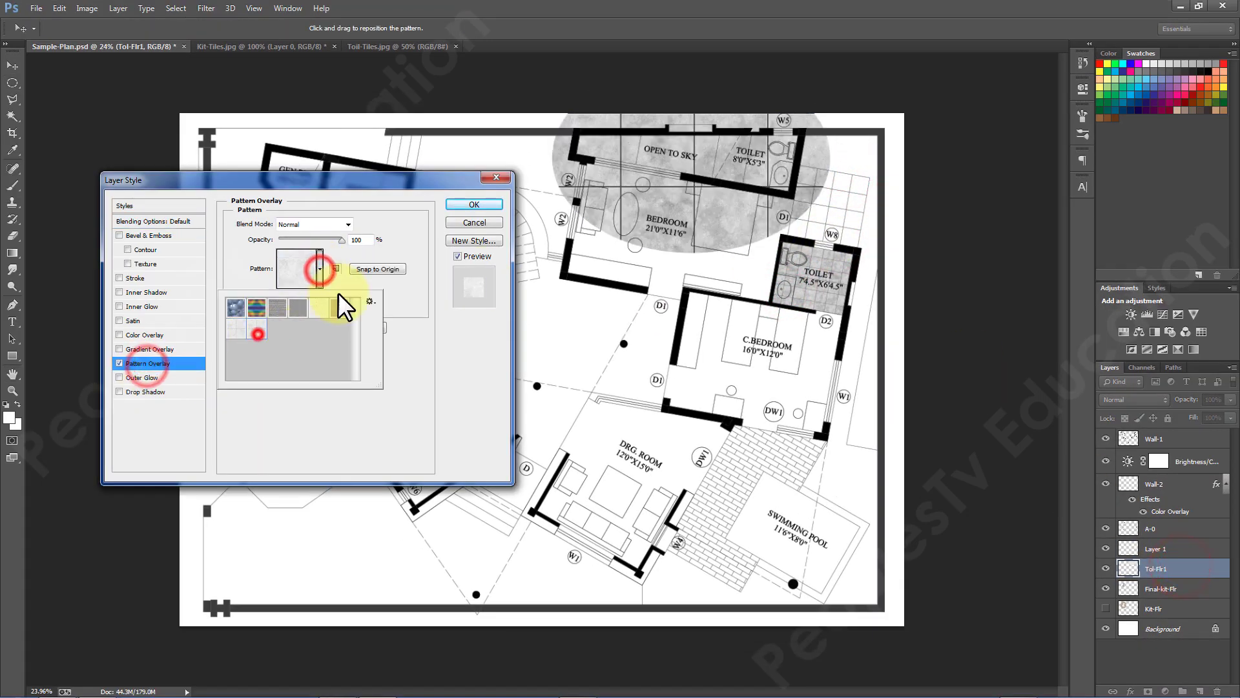
{"action": "left_click", "coordinate": [413, 254]}
{"action": "key", "text": "Return"}
{"action": "scroll", "coordinate": [820, 55], "scroll_direction": "up", "scroll_amount": 5}
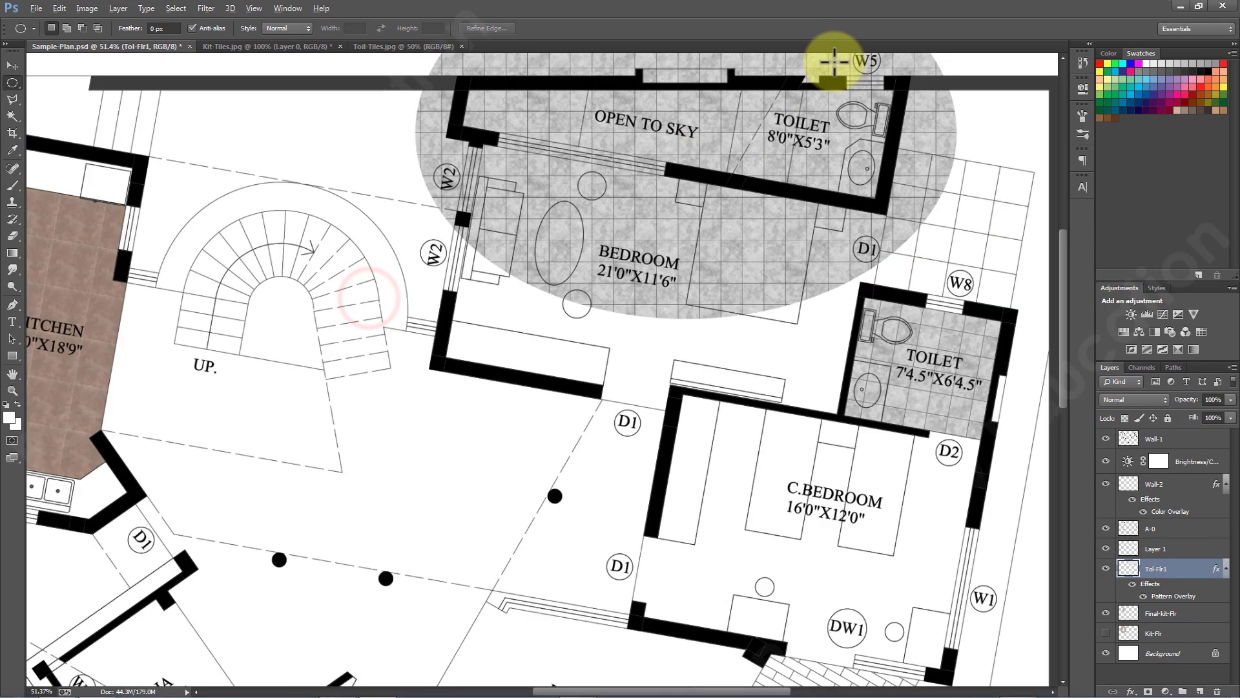
Rotate the Tol-Flr1 tile ellipse by 10° using Free Transform.
{"action": "right_click", "coordinate": [1182, 569]}
{"action": "left_click", "coordinate": [1177, 567]}
{"action": "scroll", "coordinate": [664, 222], "scroll_direction": "down", "scroll_amount": 3}
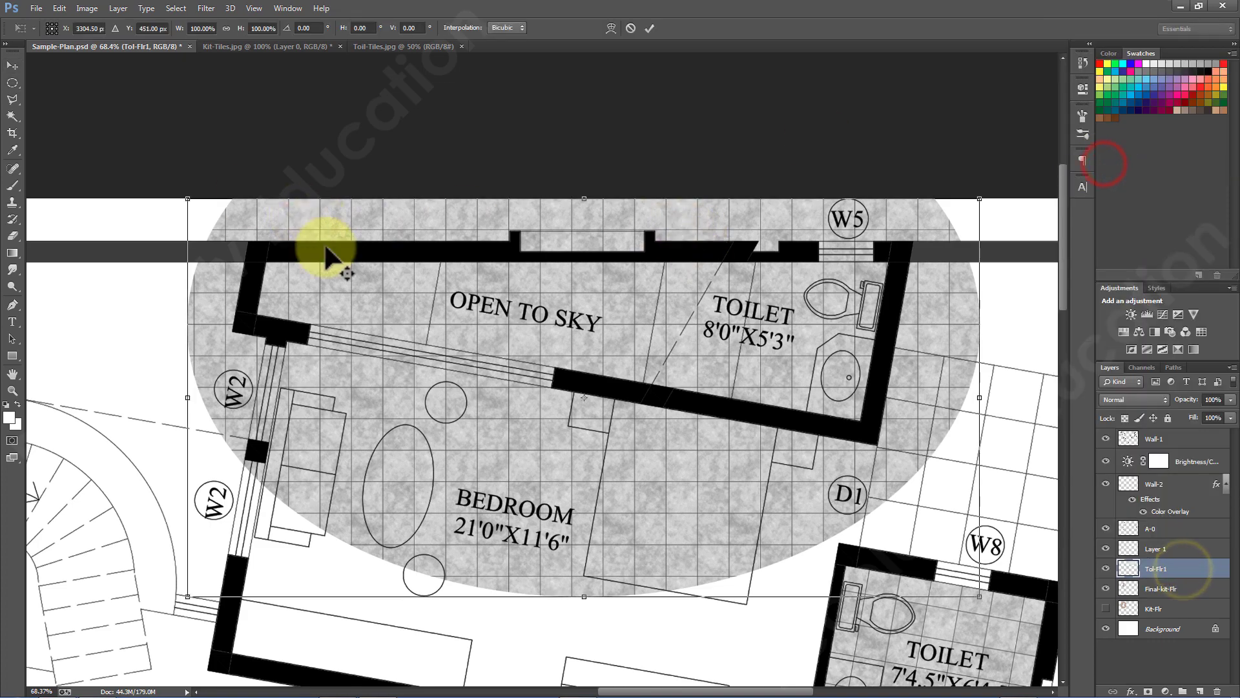
{"action": "key", "text": "ctrl+t"}
{"action": "left_click", "coordinate": [306, 28]}
{"action": "type", "text": "10"}
{"action": "key", "text": "Return"}
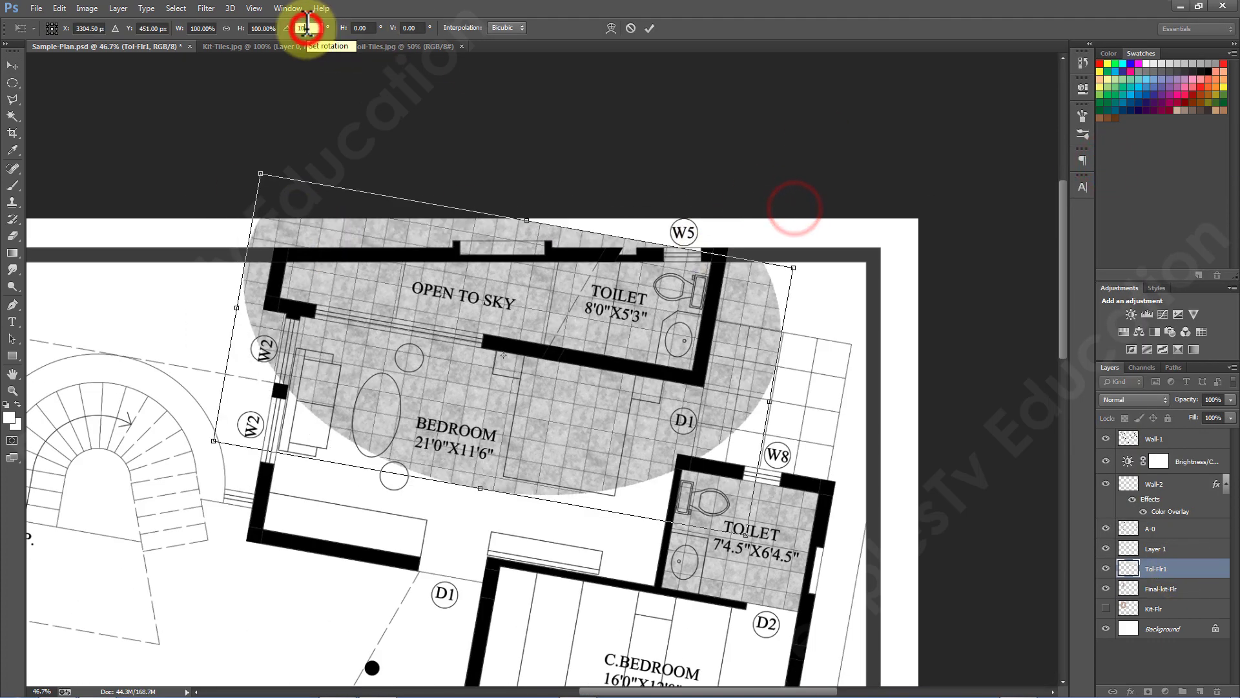
{"action": "double_click", "coordinate": [482, 246]}
{"action": "scroll", "coordinate": [430, 254], "scroll_direction": "up", "scroll_amount": 4}
Begin a polygonal selection along the upper toilet's wall outline.
{"action": "key", "text": "l"}
{"action": "left_click", "coordinate": [123, 271]}
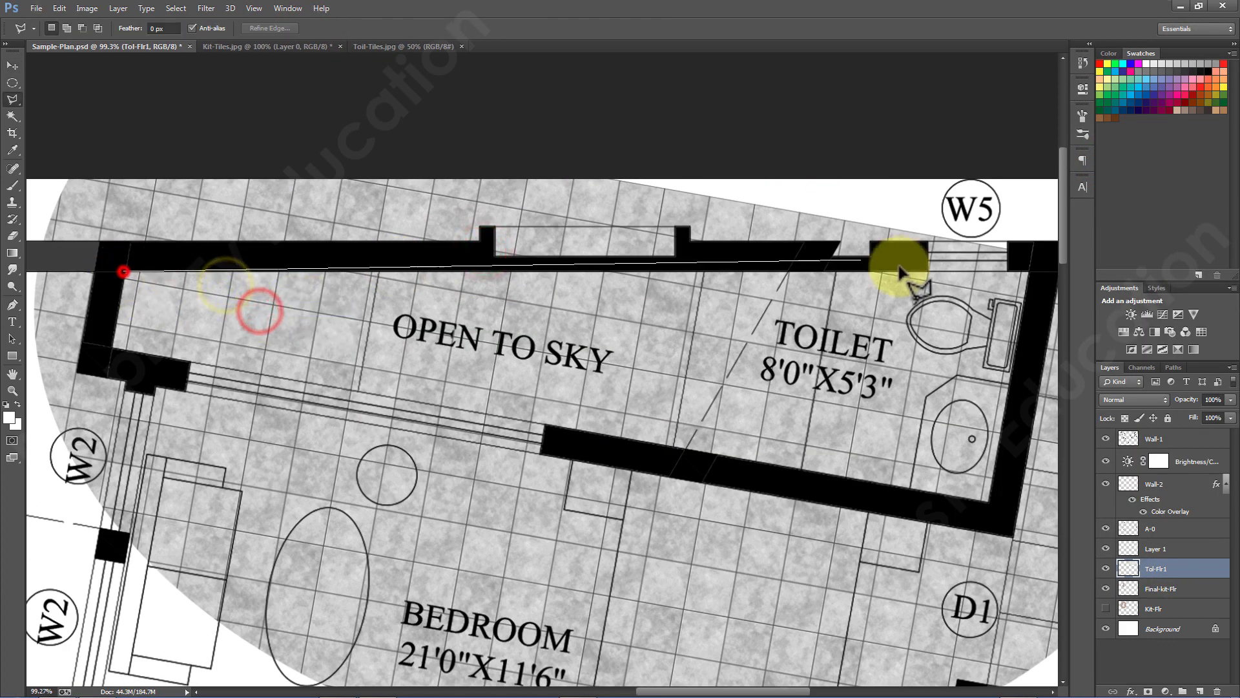
{"action": "scroll", "coordinate": [900, 271], "scroll_direction": "right", "scroll_amount": 3}
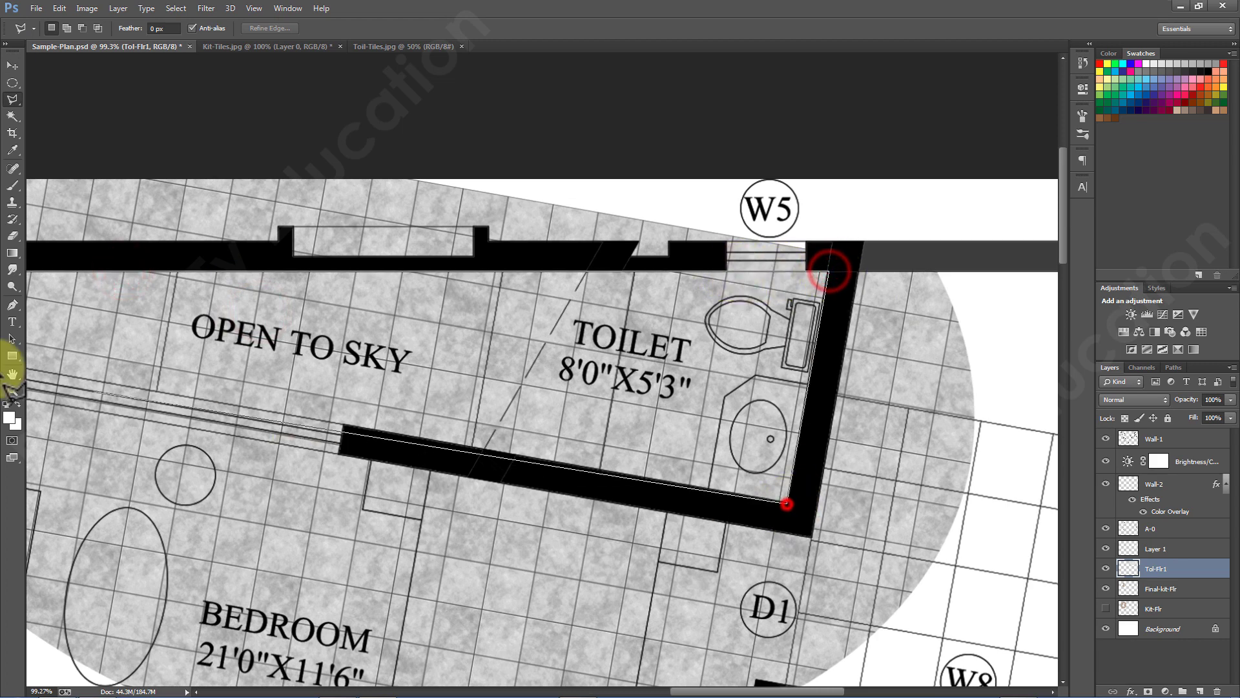